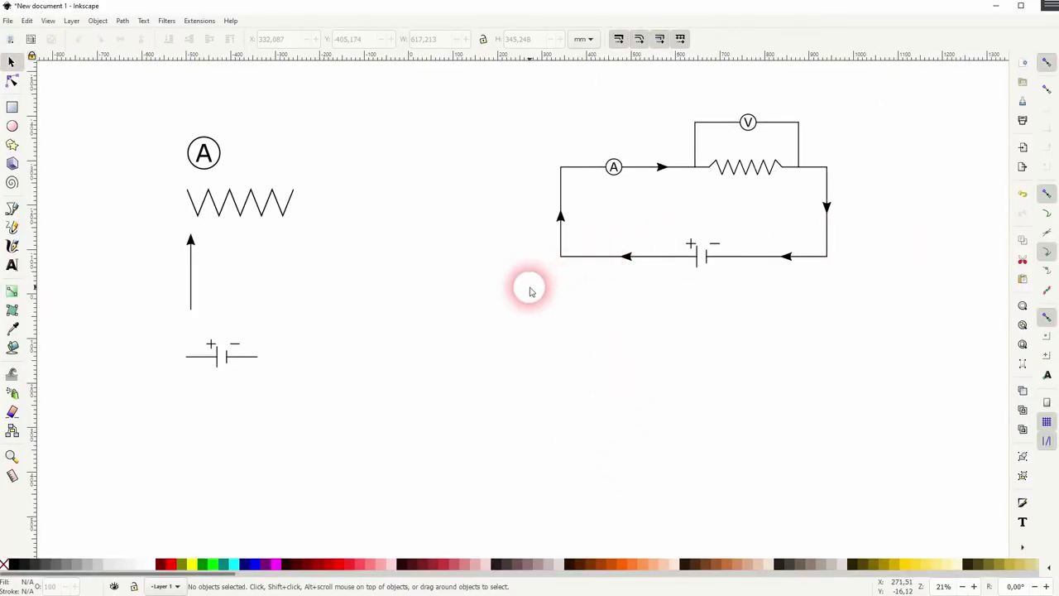
drag(152, 389, 377, 83)
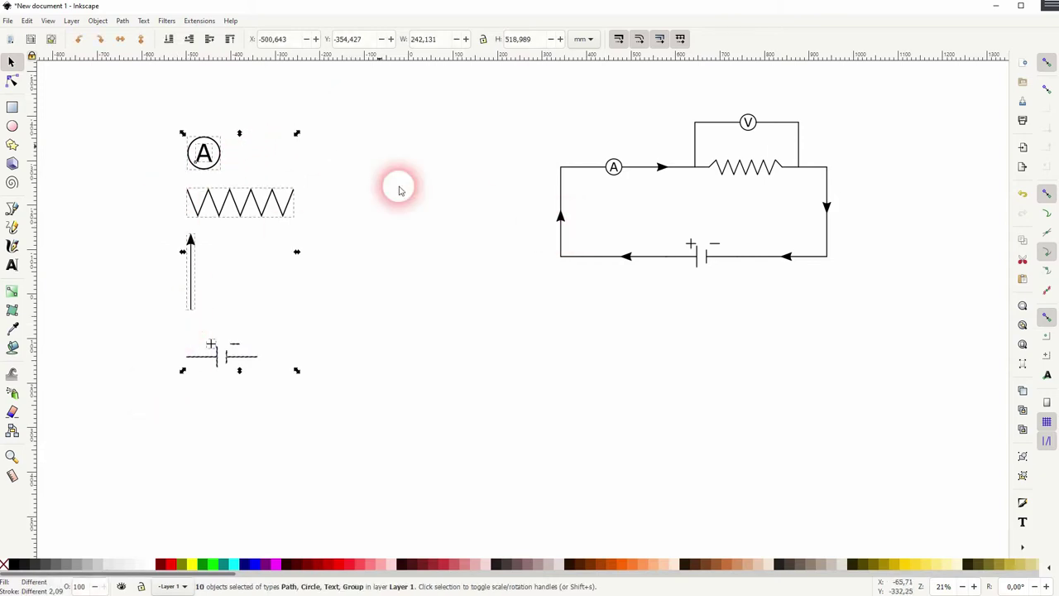
click(406, 242)
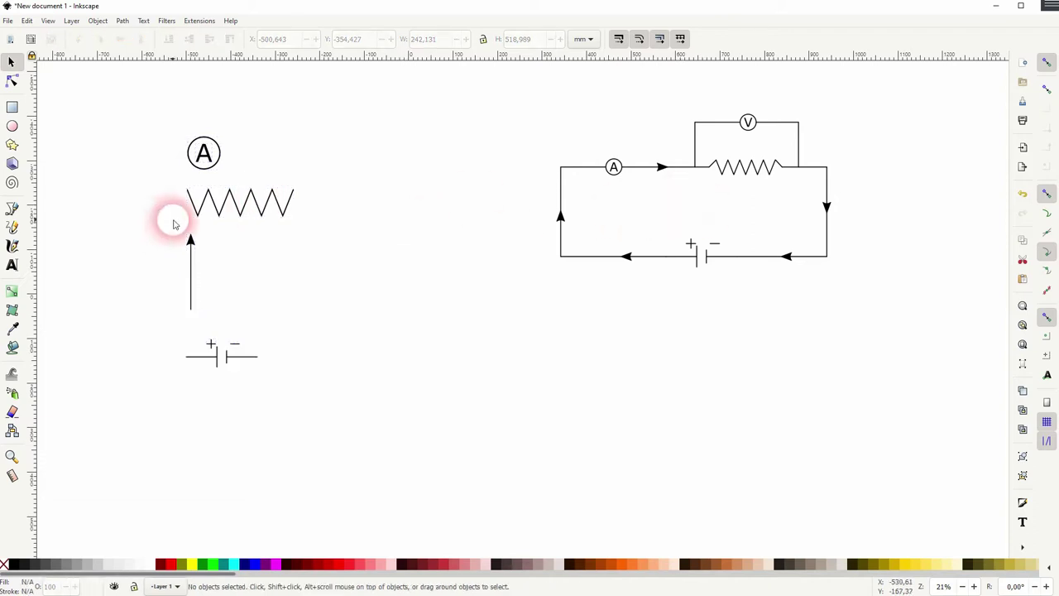
Draw an unfilled circle with a black stroke, about 48 mm in radius, beside the existing circuit symbols.
click(12, 126)
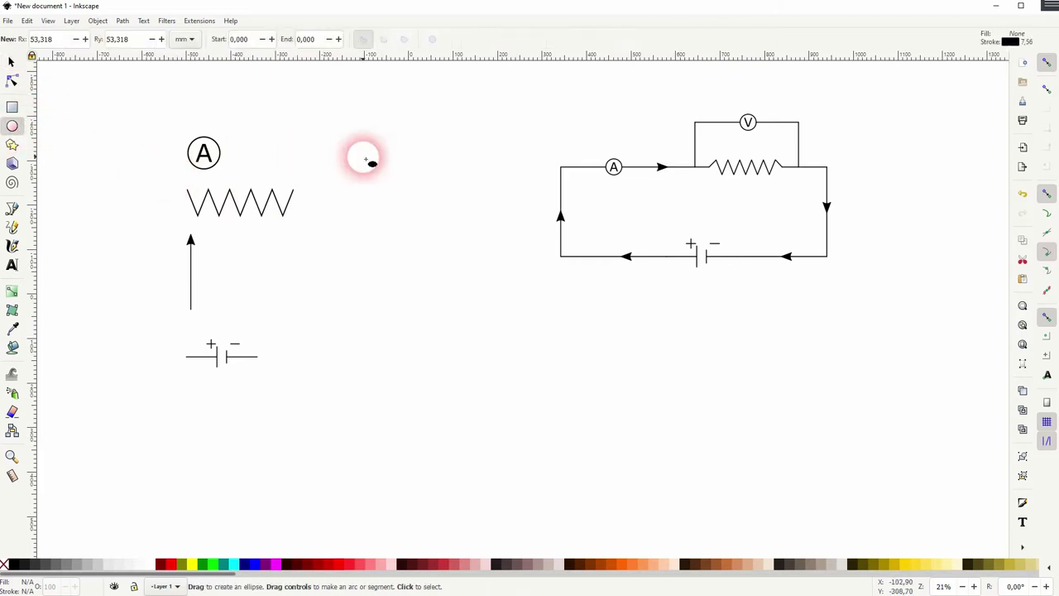
drag(348, 152, 389, 197)
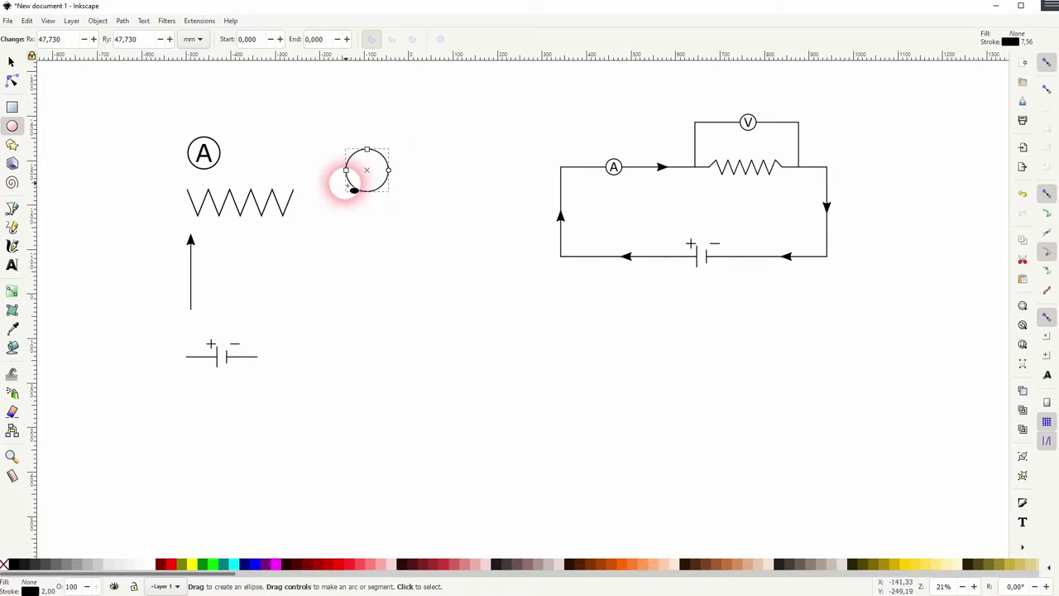
click(15, 567)
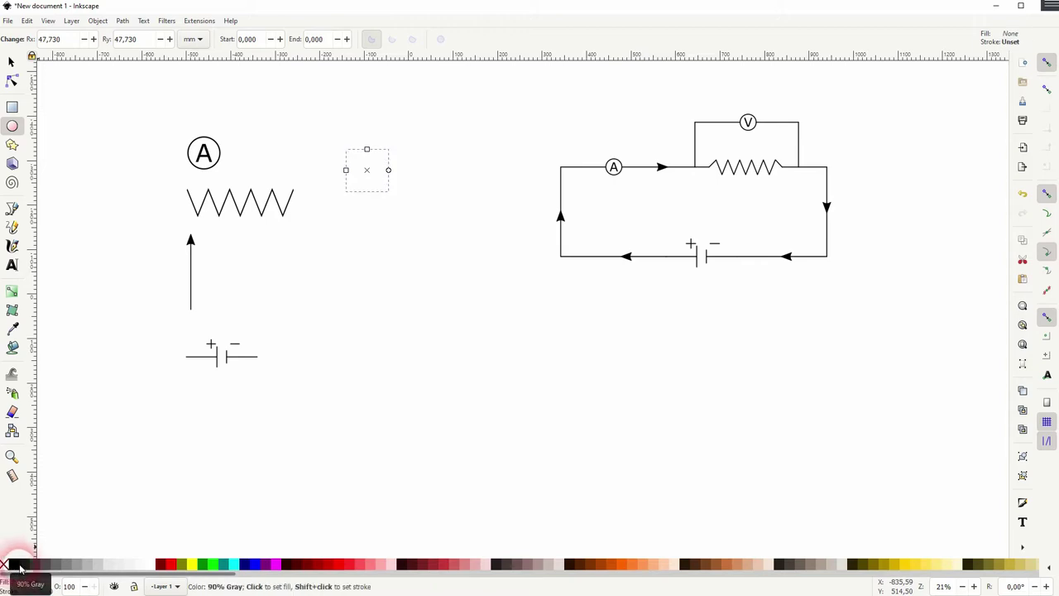
click(418, 162)
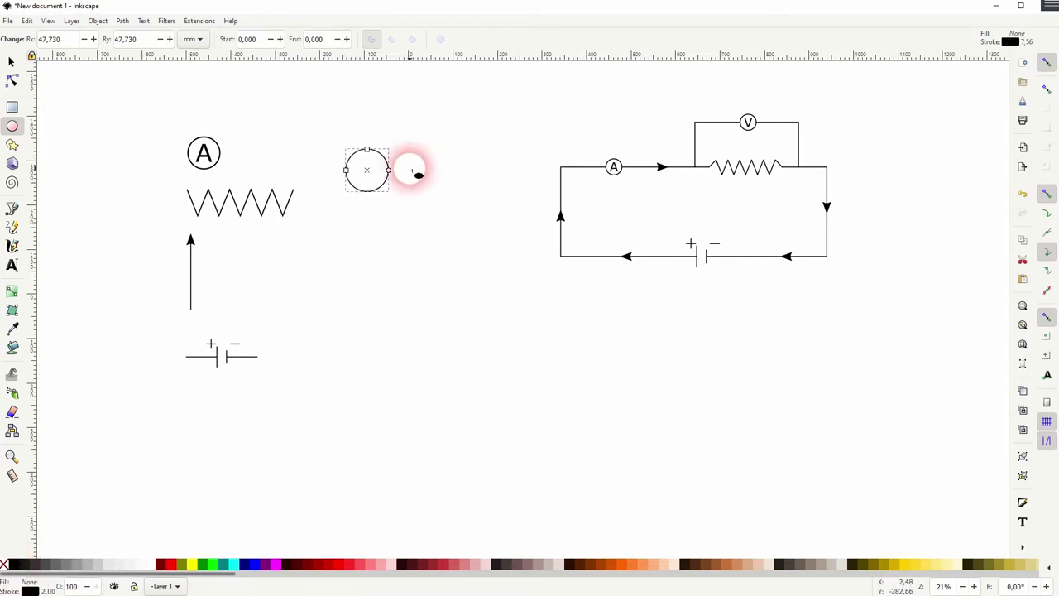
Add the letter A at the new circle's centre and scale it up to about 57 mm wide.
click(13, 264)
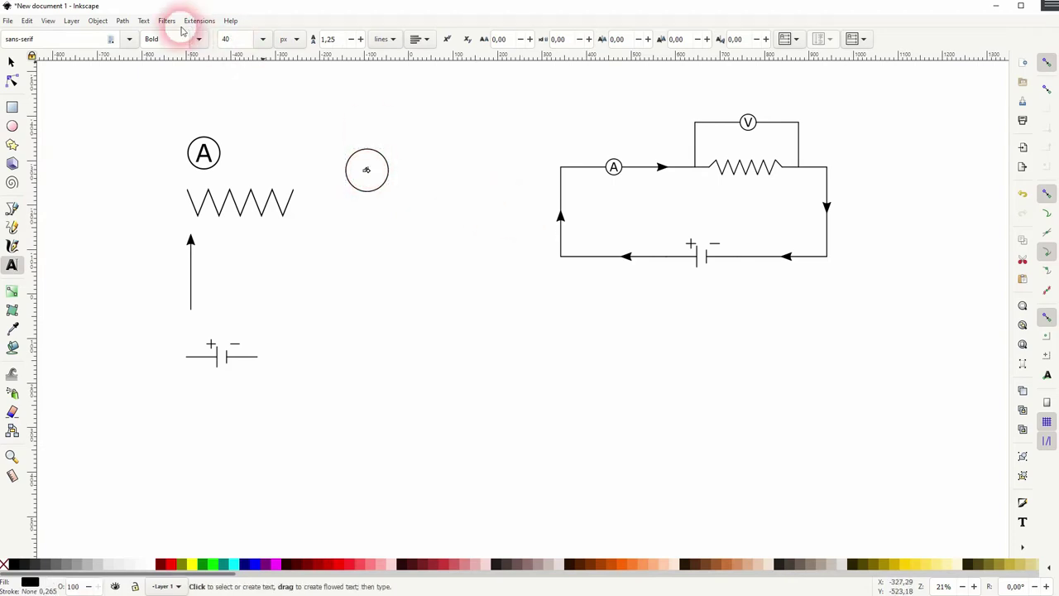
click(11, 61)
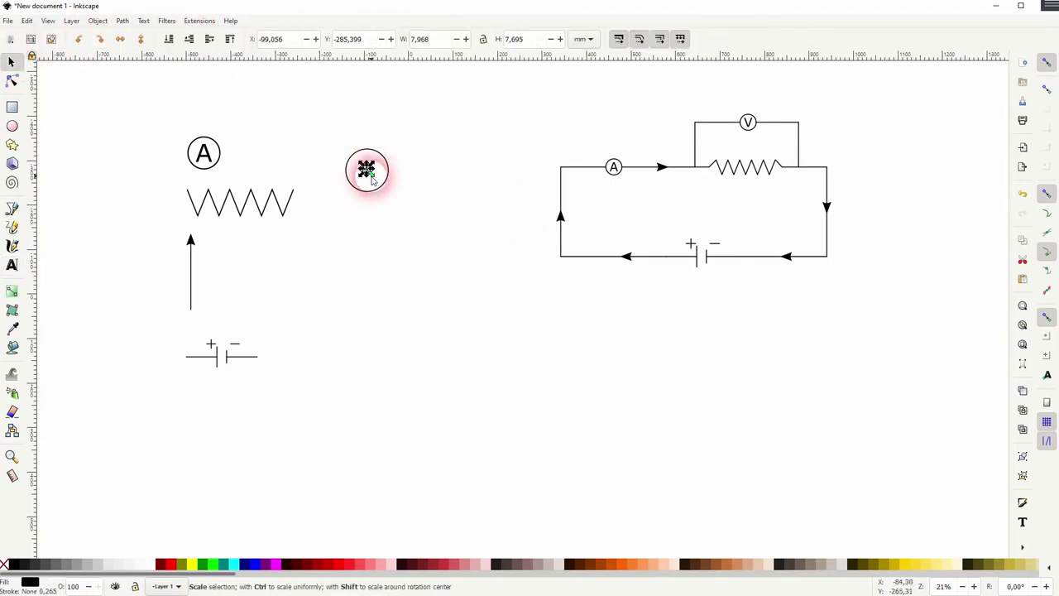
drag(369, 172, 382, 184)
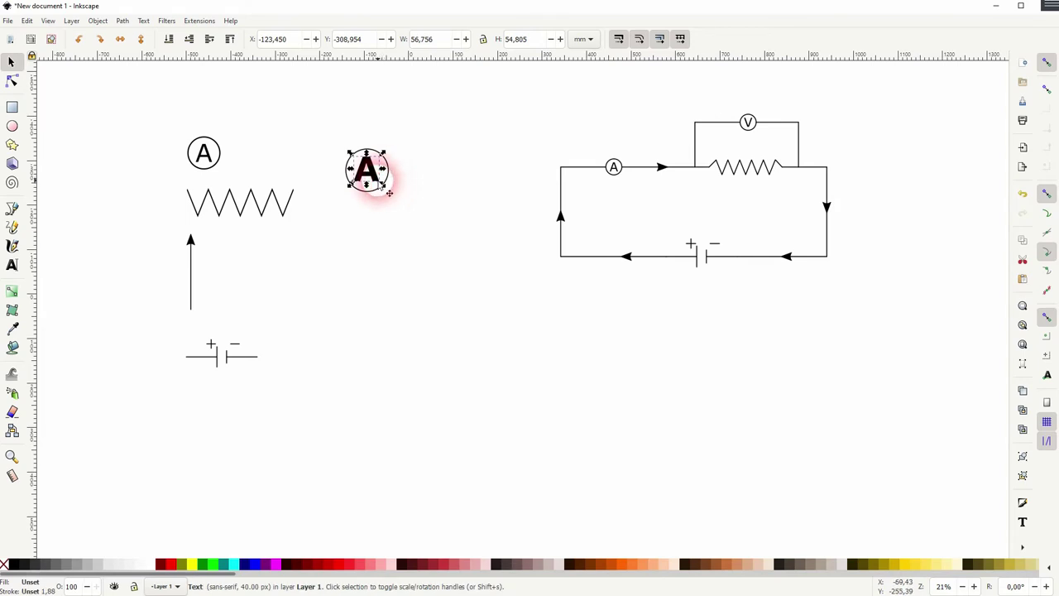
Change the new letter A's font style to Normal, keeping the sans-serif font.
click(11, 265)
click(197, 39)
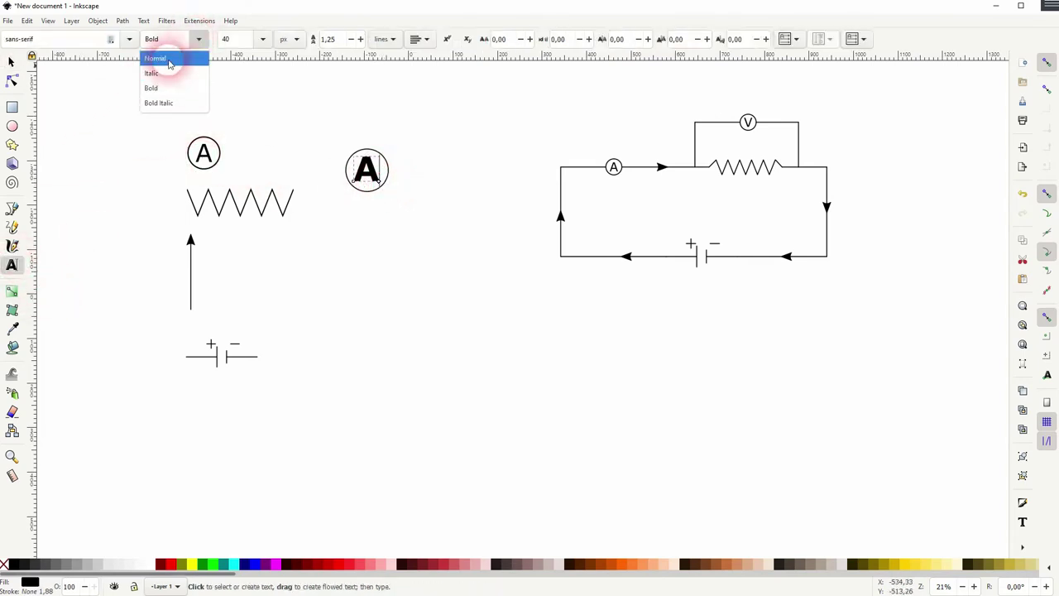
click(168, 56)
click(129, 39)
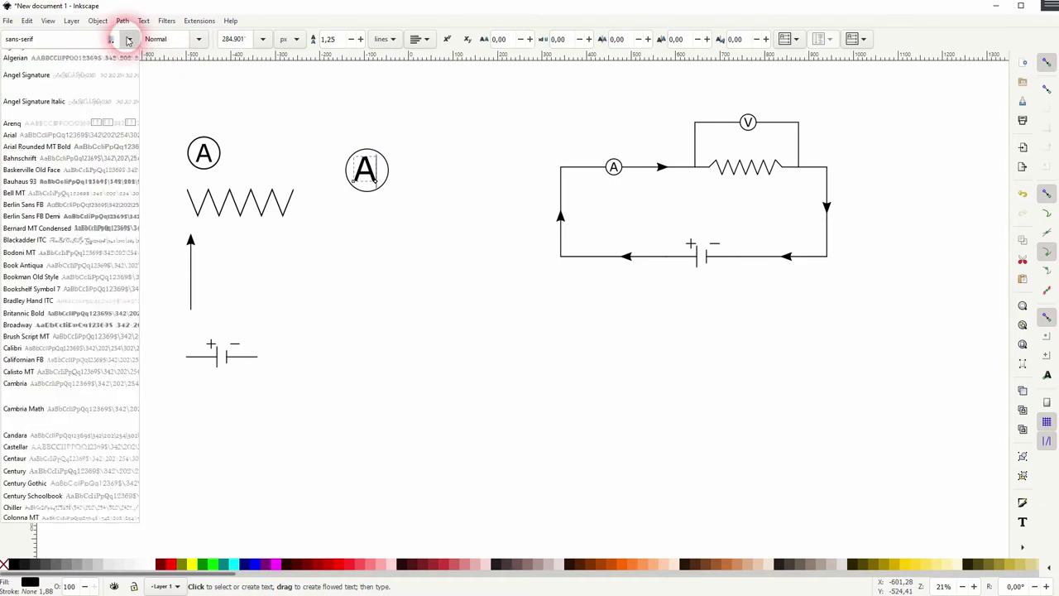
click(130, 39)
click(366, 172)
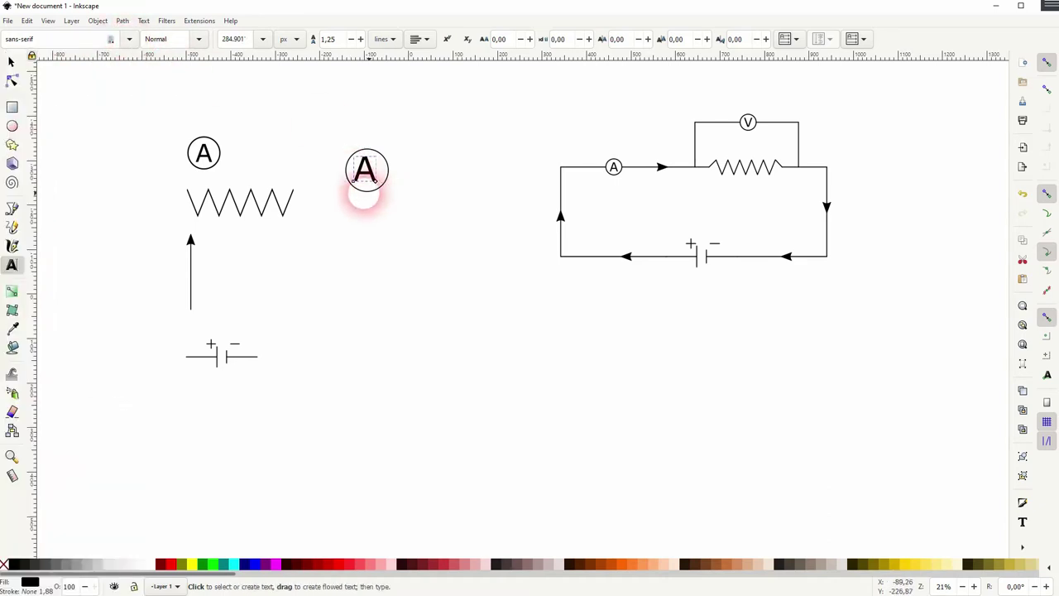
Centre the new circle and its letter A on each other horizontally and vertically, relative to the last selected object.
click(12, 62)
drag(331, 208, 433, 132)
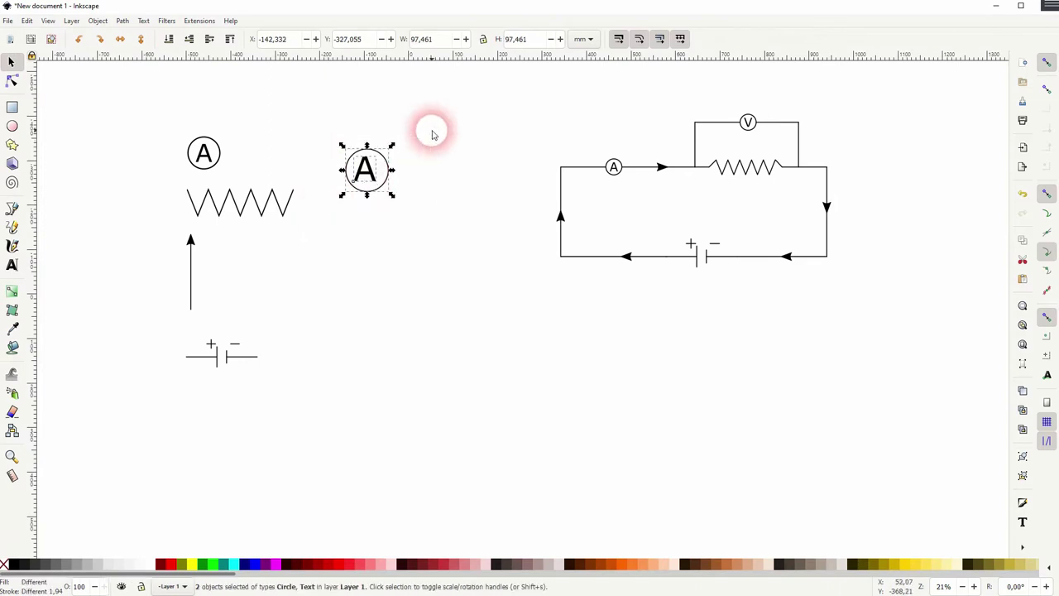
click(100, 22)
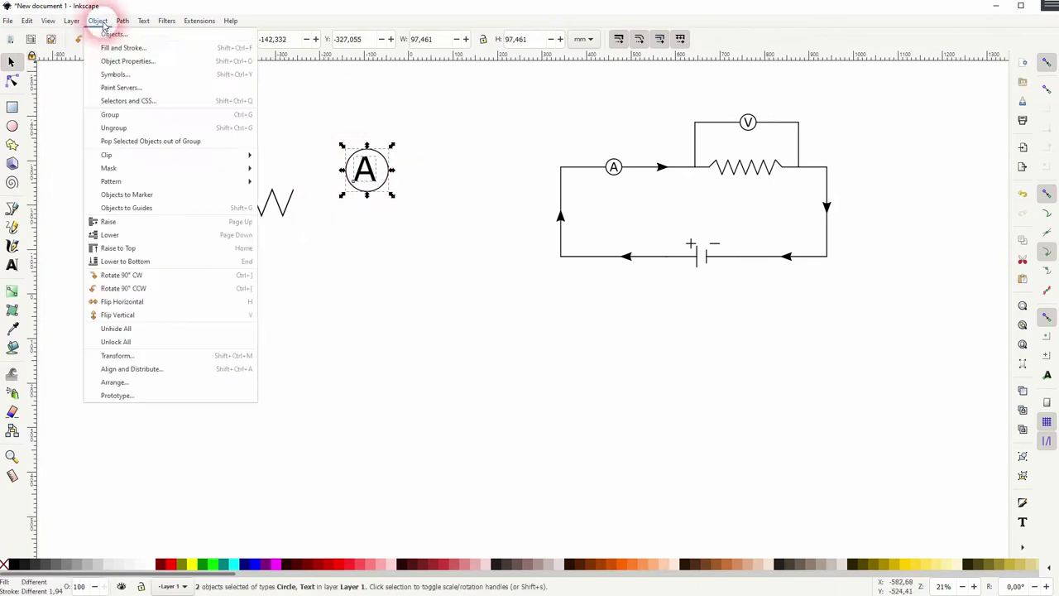
click(169, 381)
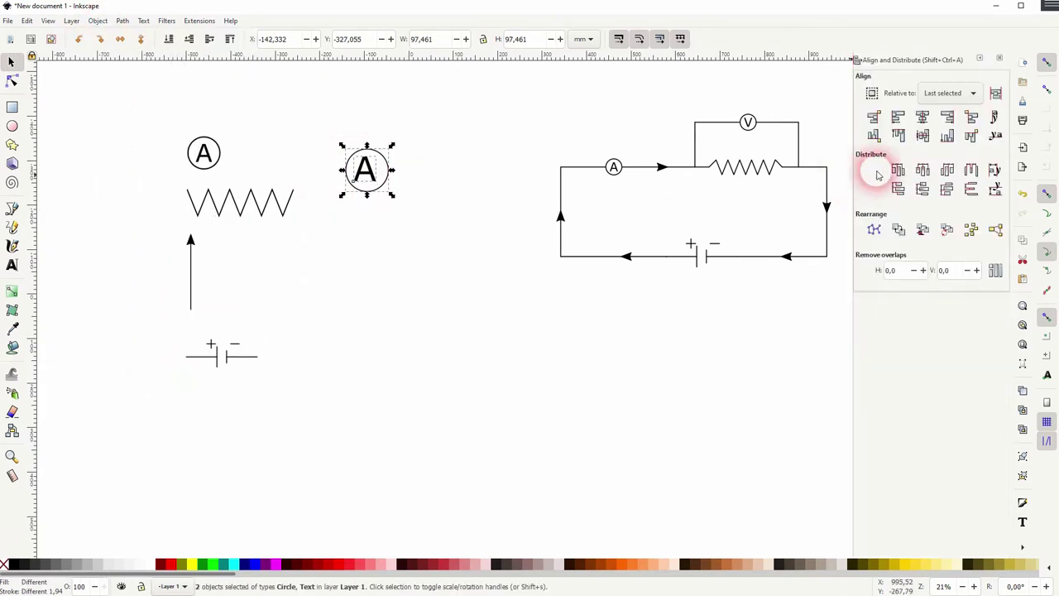
click(951, 93)
click(952, 93)
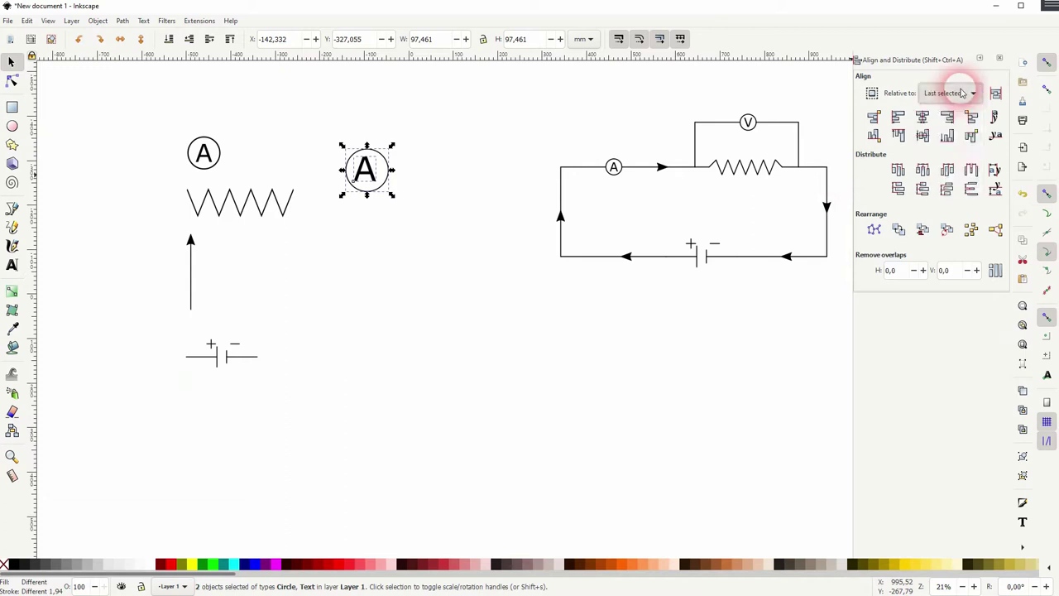
click(922, 116)
click(923, 136)
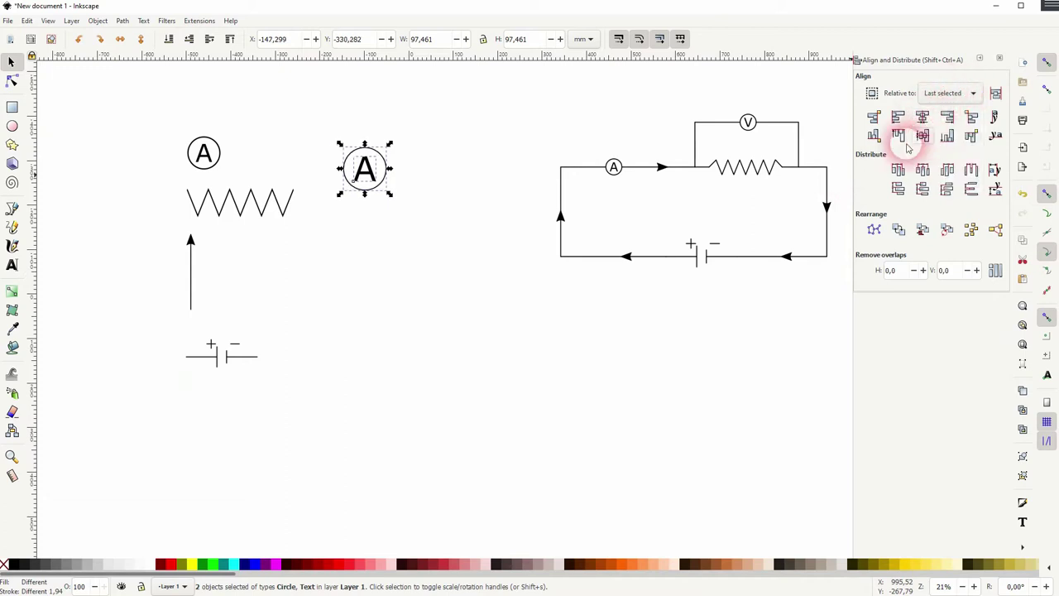
click(464, 219)
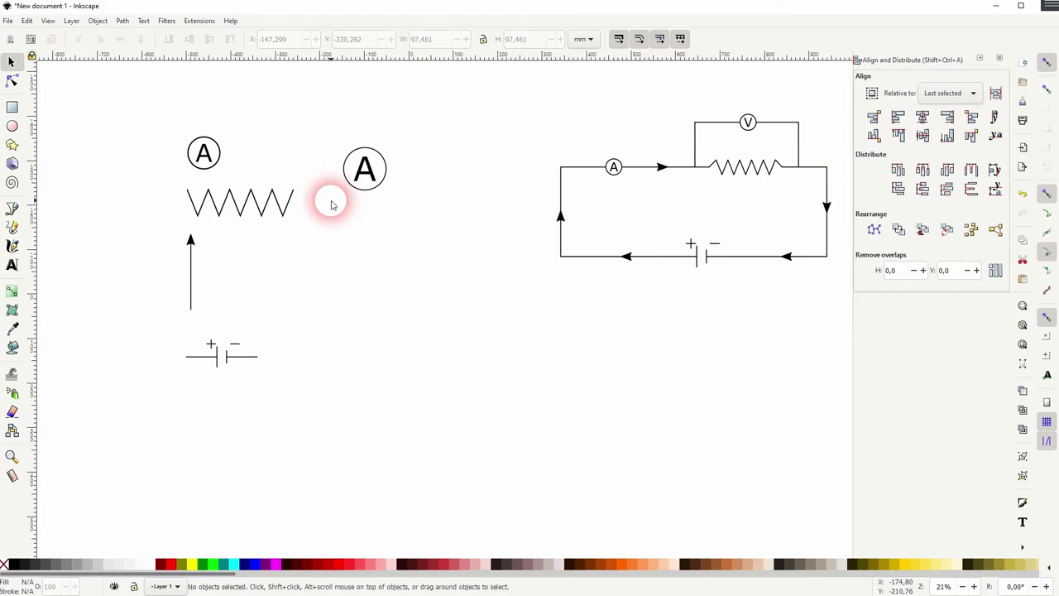
Set the new circle's stroke width to 4 mm.
click(385, 182)
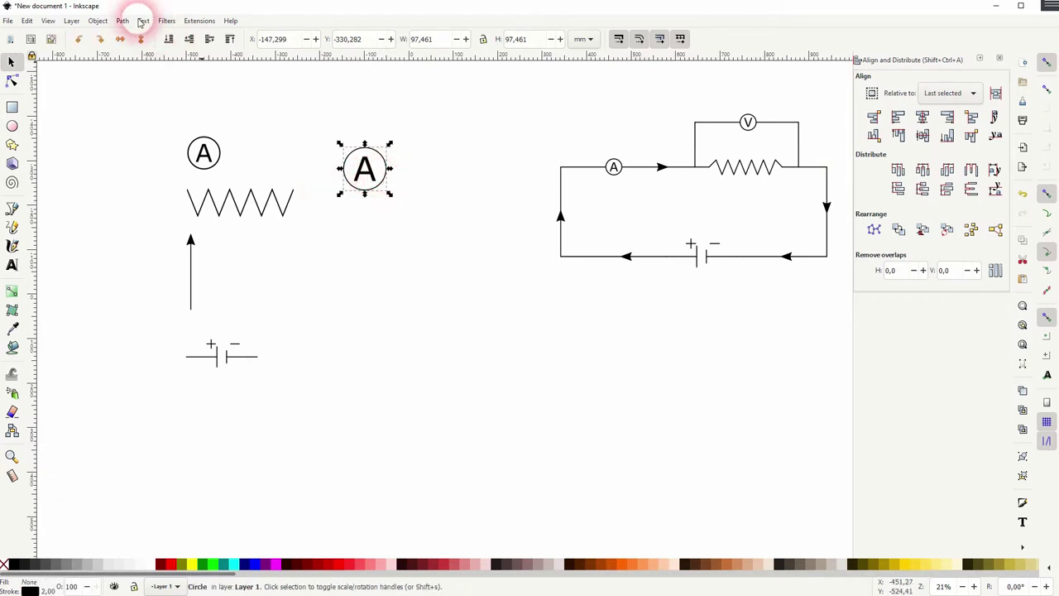
click(97, 20)
click(114, 39)
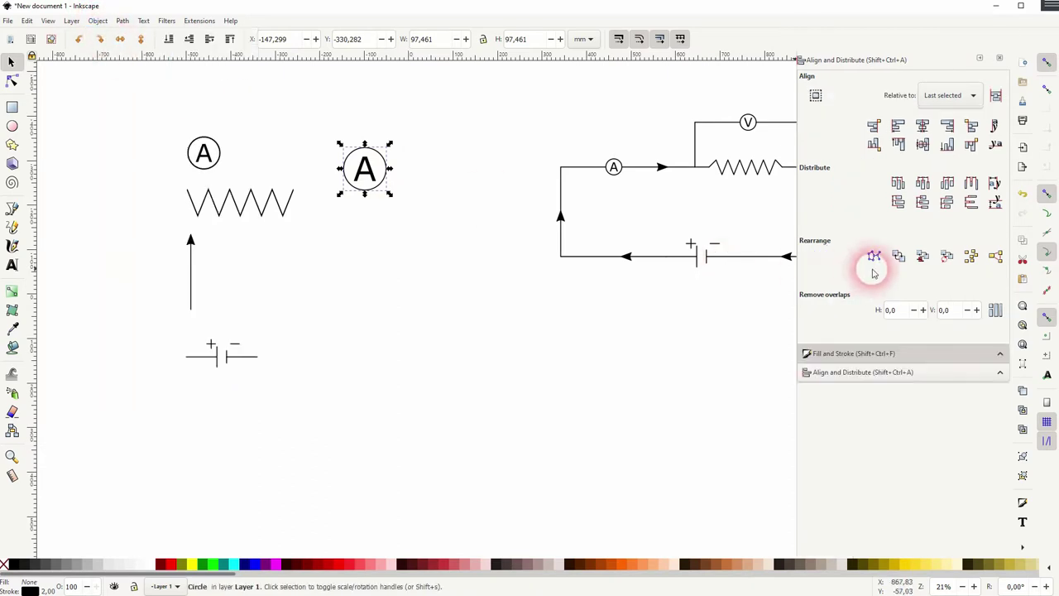
click(912, 354)
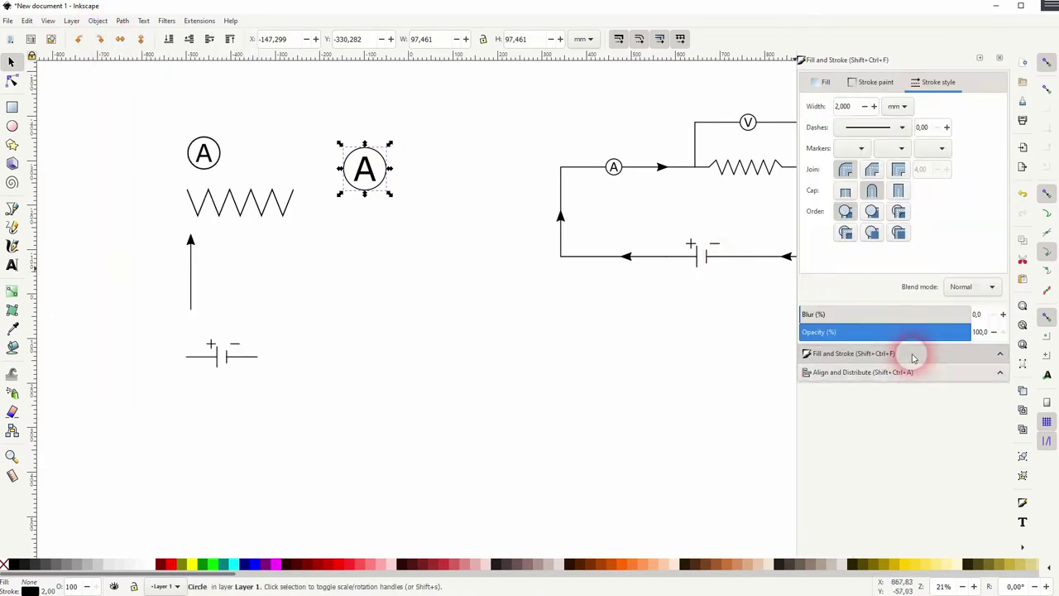
double_click(840, 107)
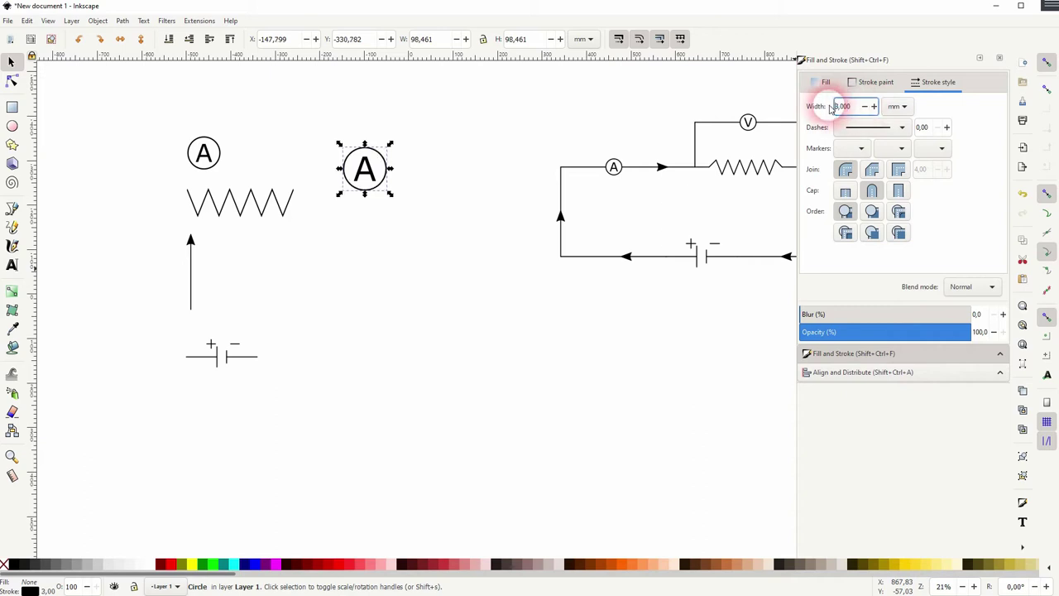
text(4)
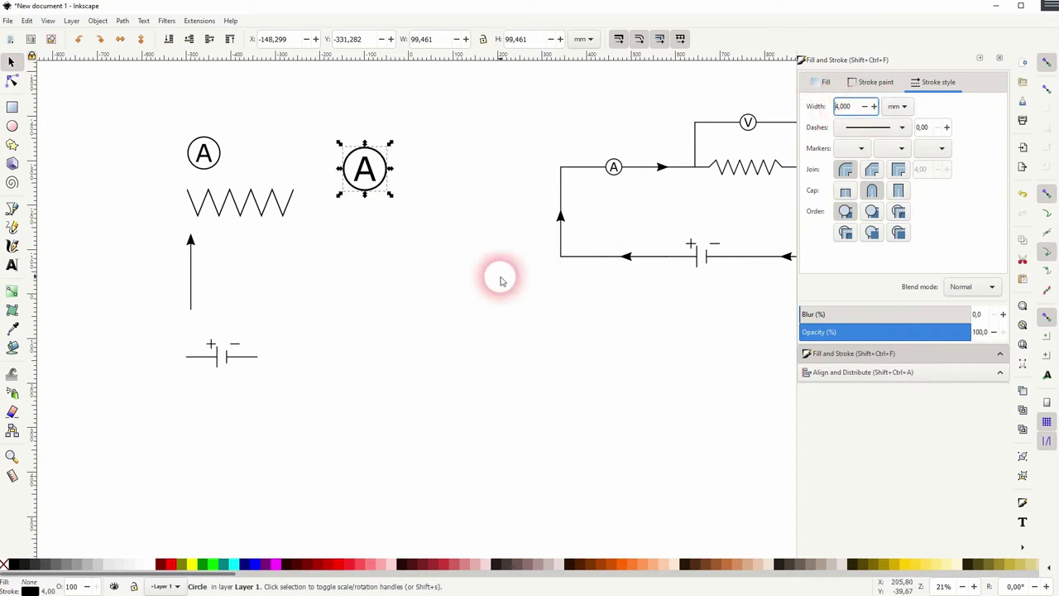
Scale the new circle and its letter A down together proportionally to about 70 mm wide.
click(392, 224)
drag(338, 196, 427, 136)
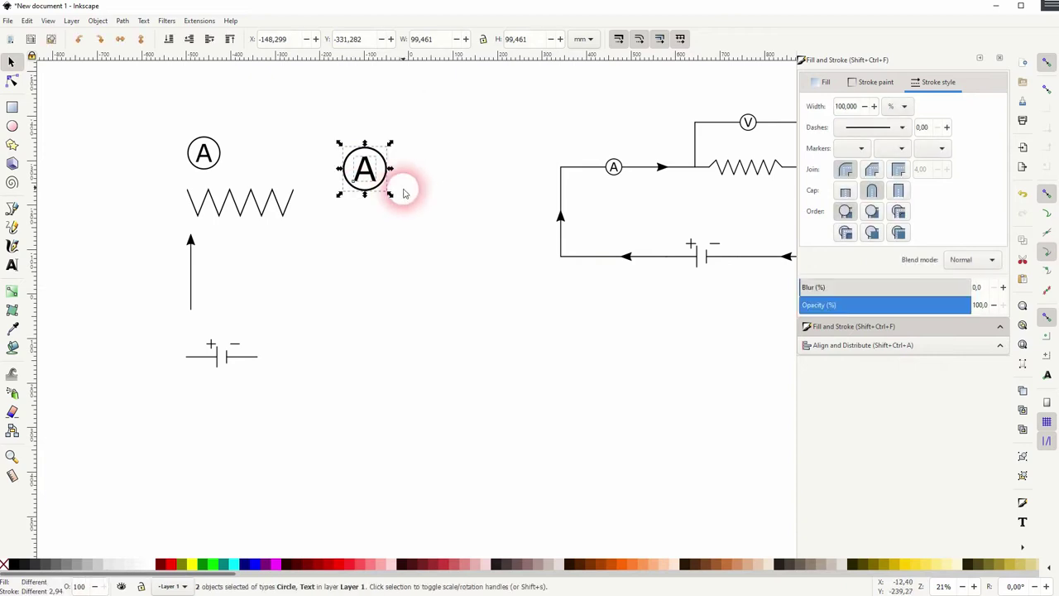
drag(392, 199, 392, 163)
click(376, 137)
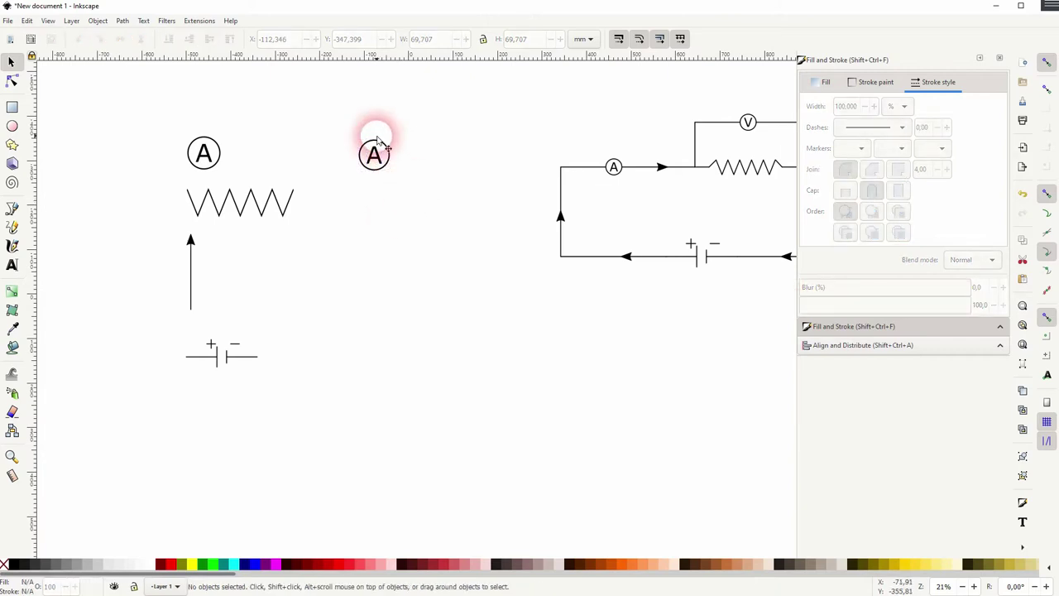
Open the Rack Gear generator and move its dialog clear of the previewed zigzag.
click(269, 206)
click(390, 232)
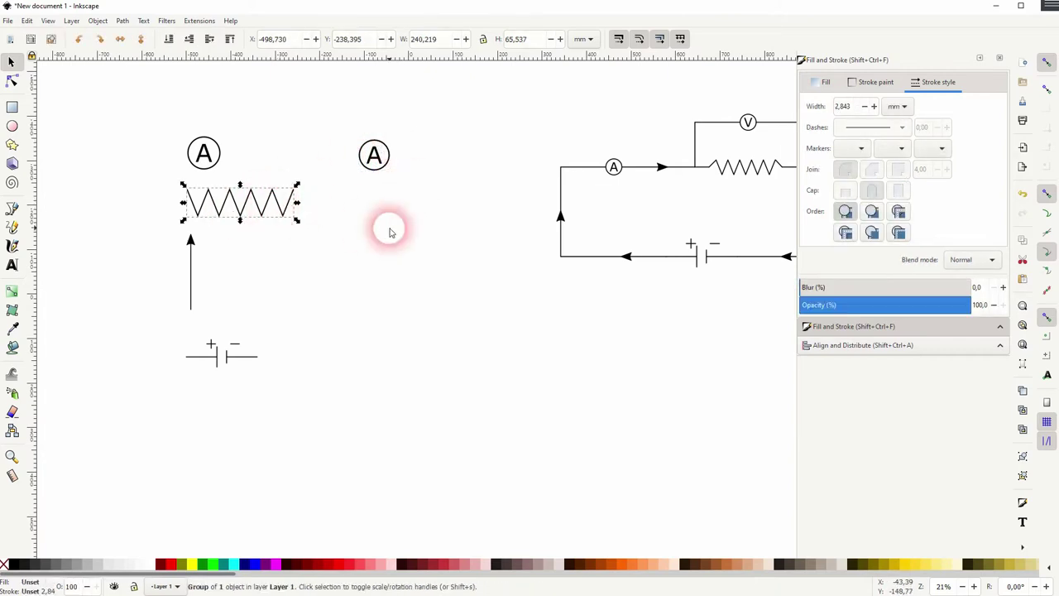
click(199, 20)
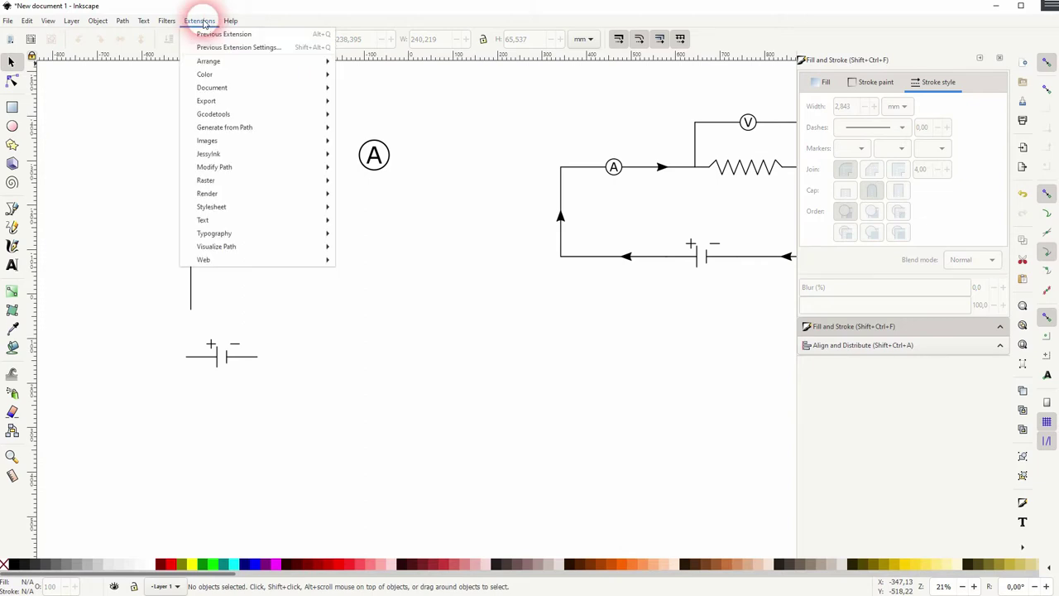
mouse_move(279, 194)
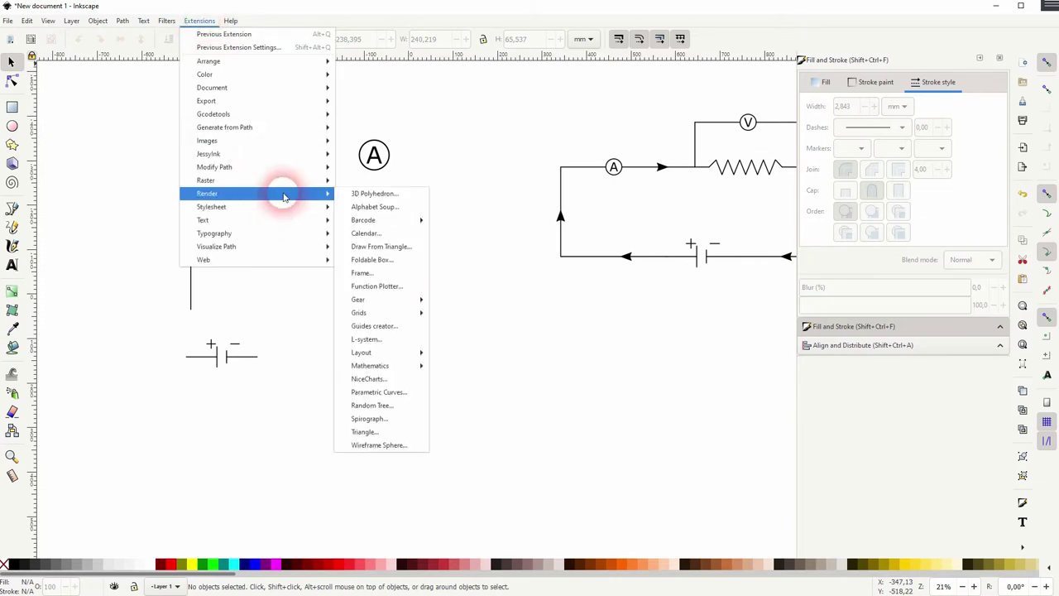
mouse_move(398, 301)
click(459, 313)
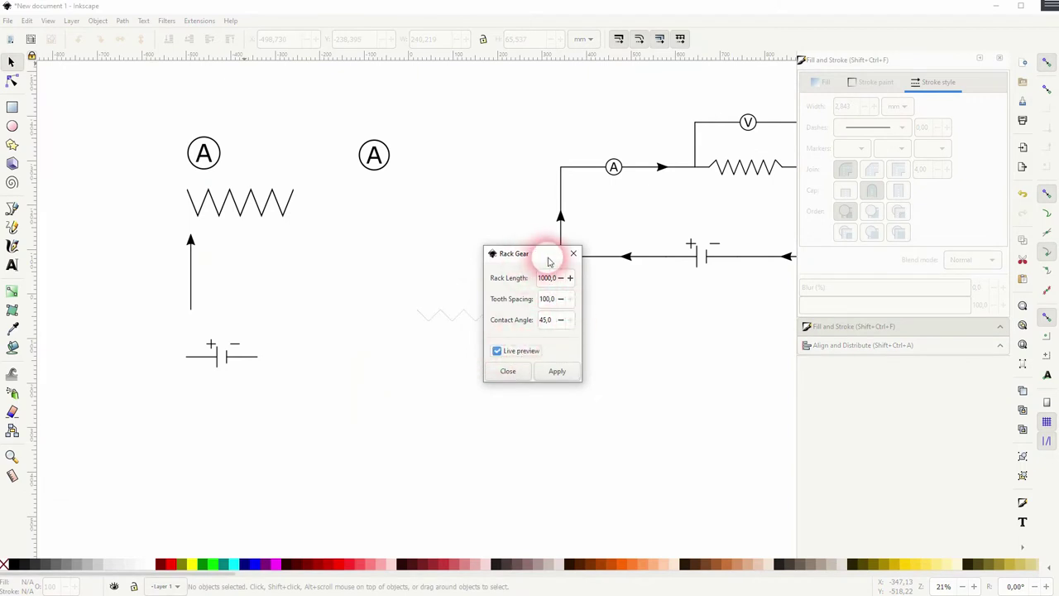
drag(548, 259, 654, 185)
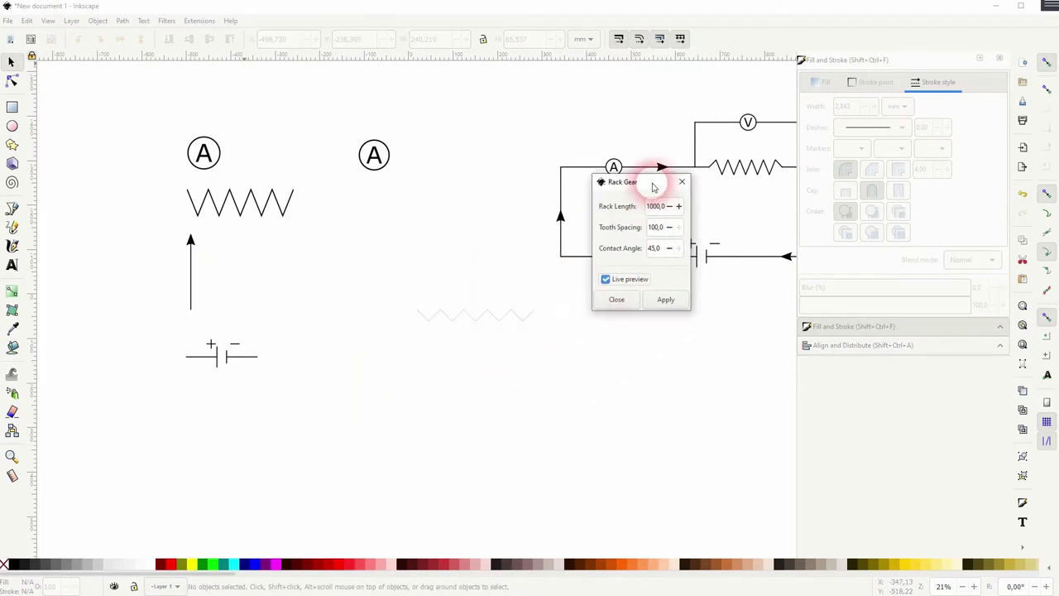
Try a rack gear contact angle of 20 in the live preview and return it to 45.
drag(679, 247, 636, 256)
click(668, 226)
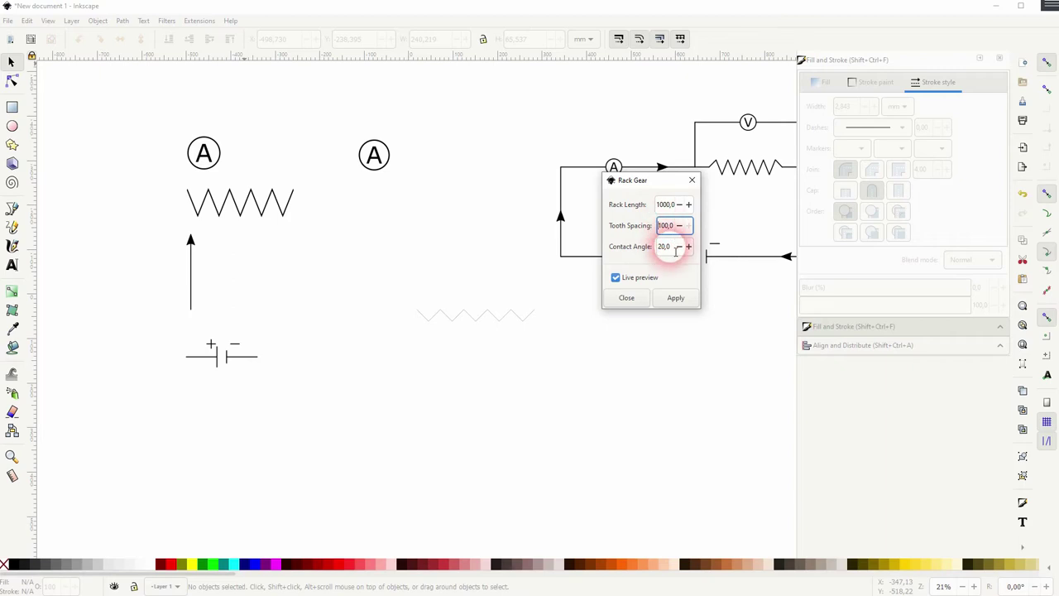
drag(672, 247, 662, 248)
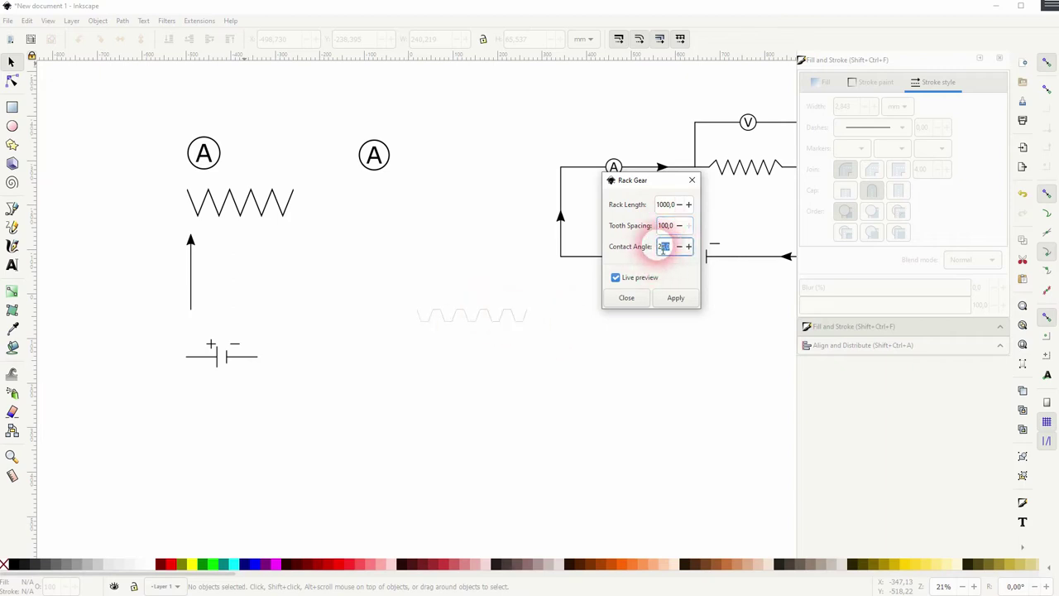
click(674, 247)
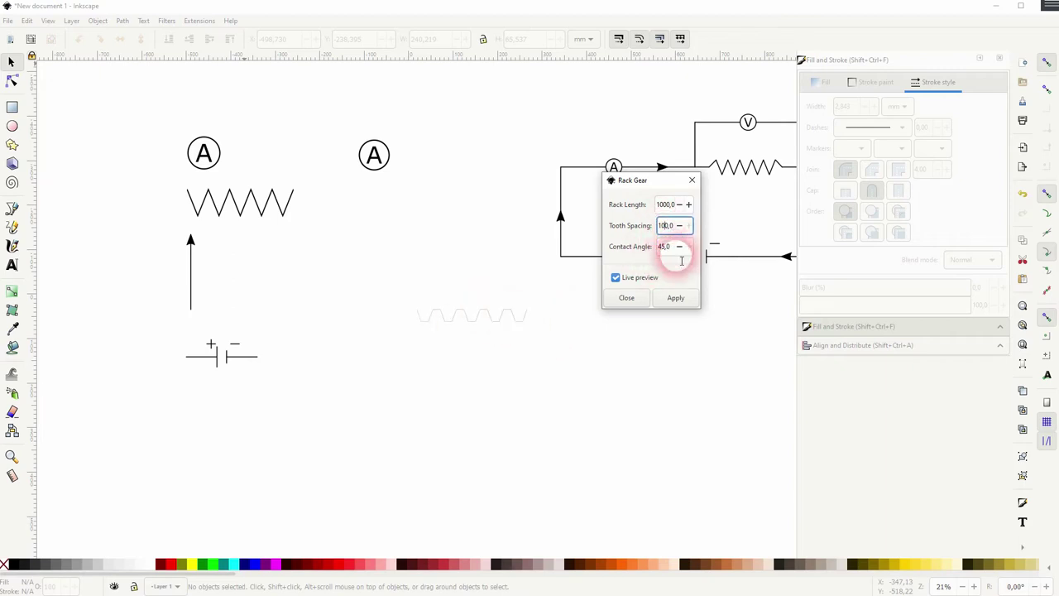
Generate the rack gear zigzag with length 1000, tooth spacing 100 and contact angle 45, and close the generator.
click(671, 205)
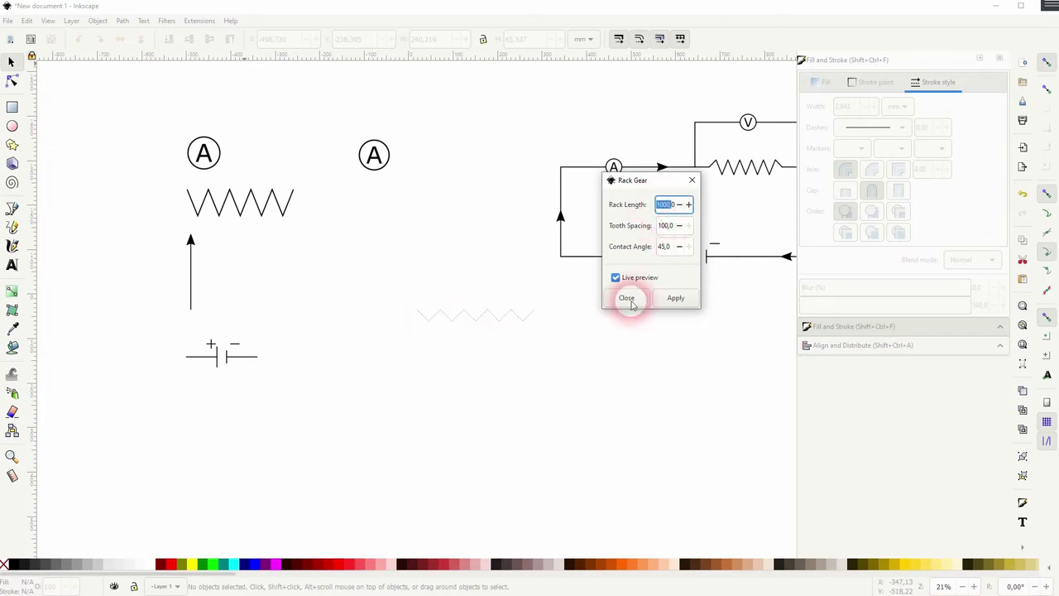
click(676, 298)
click(692, 180)
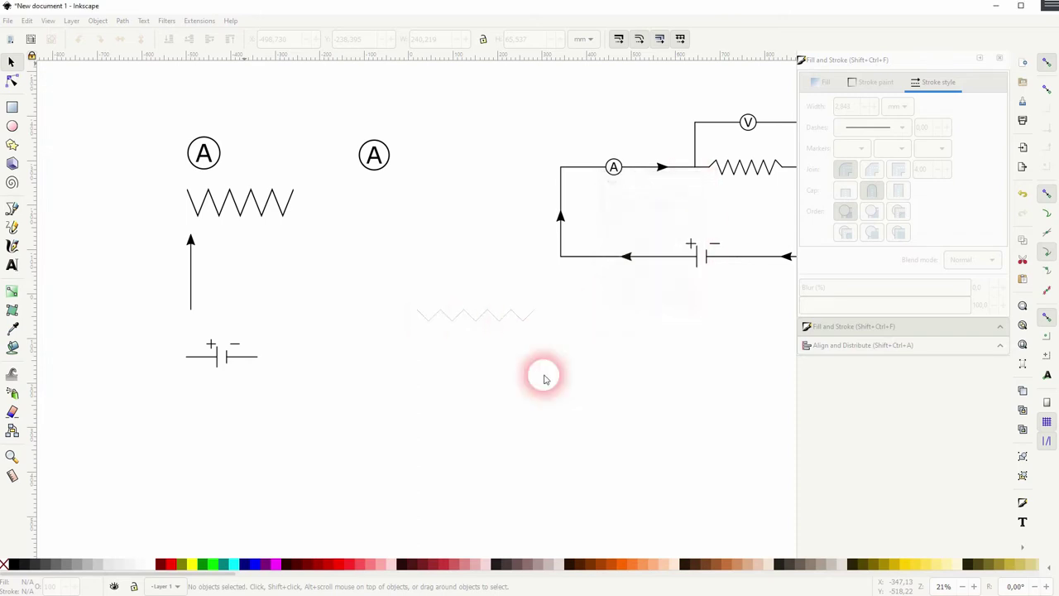
Stretch the generated zigzag to about 316 by 99 mm and set its stroke width to 3 mm.
click(495, 315)
drag(538, 315, 508, 325)
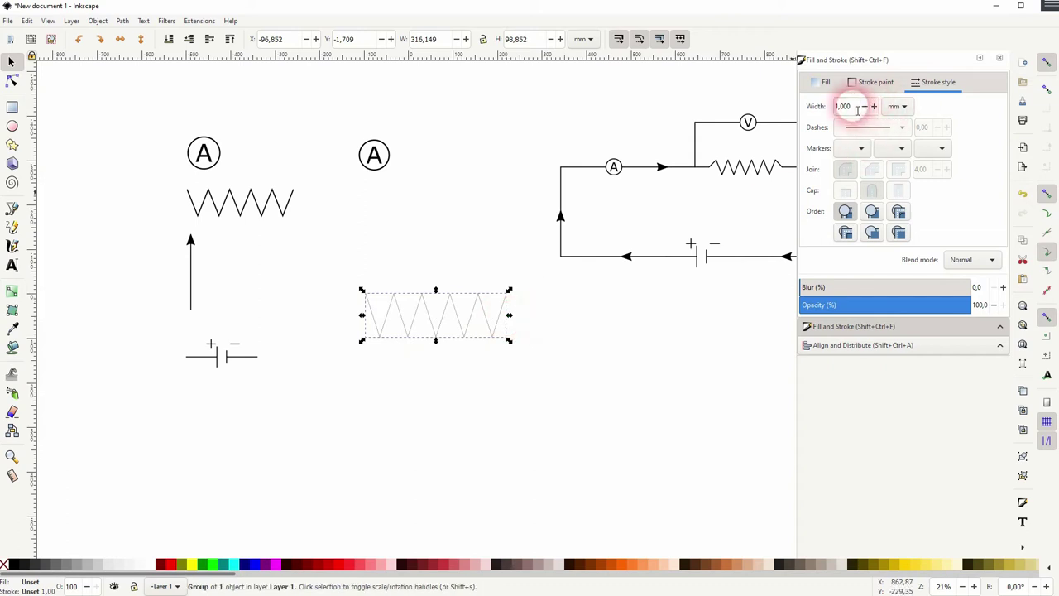
drag(846, 106, 830, 111)
key(Return)
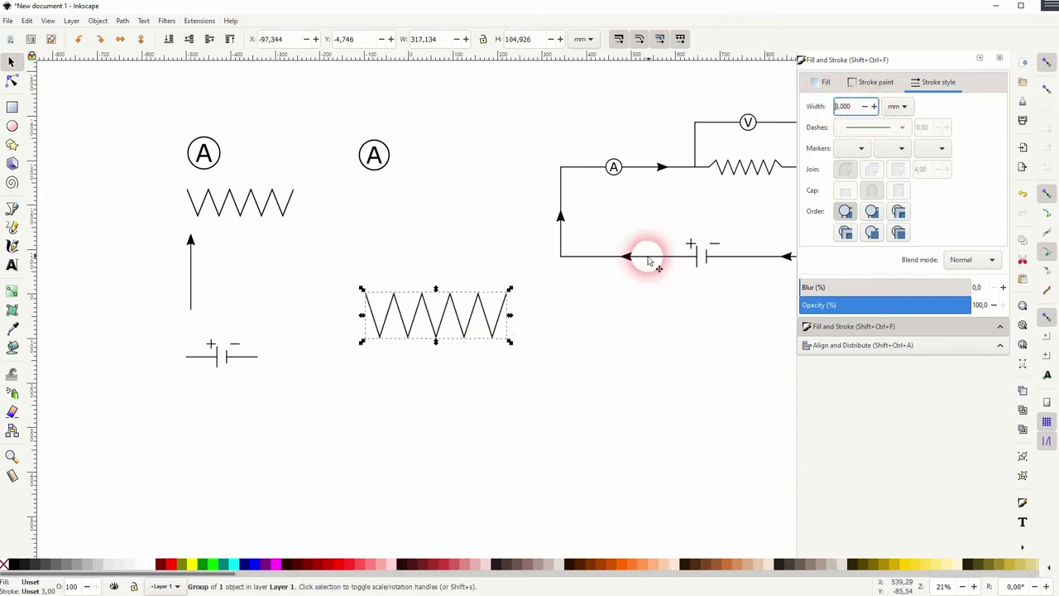
click(545, 345)
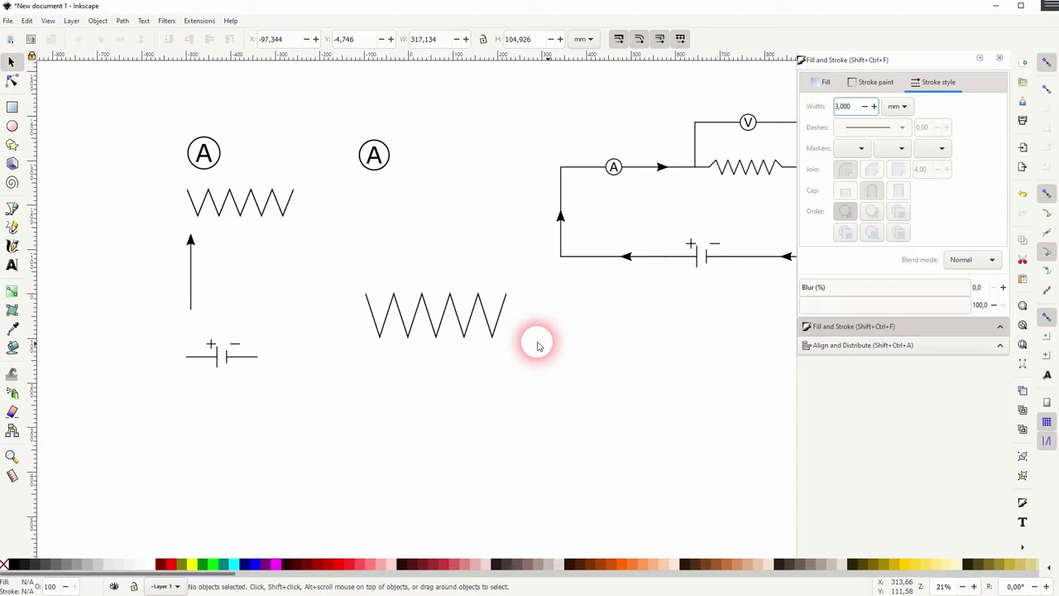
Scale the zigzag down to about 233 mm wide and place it beneath the new ammeter.
click(498, 329)
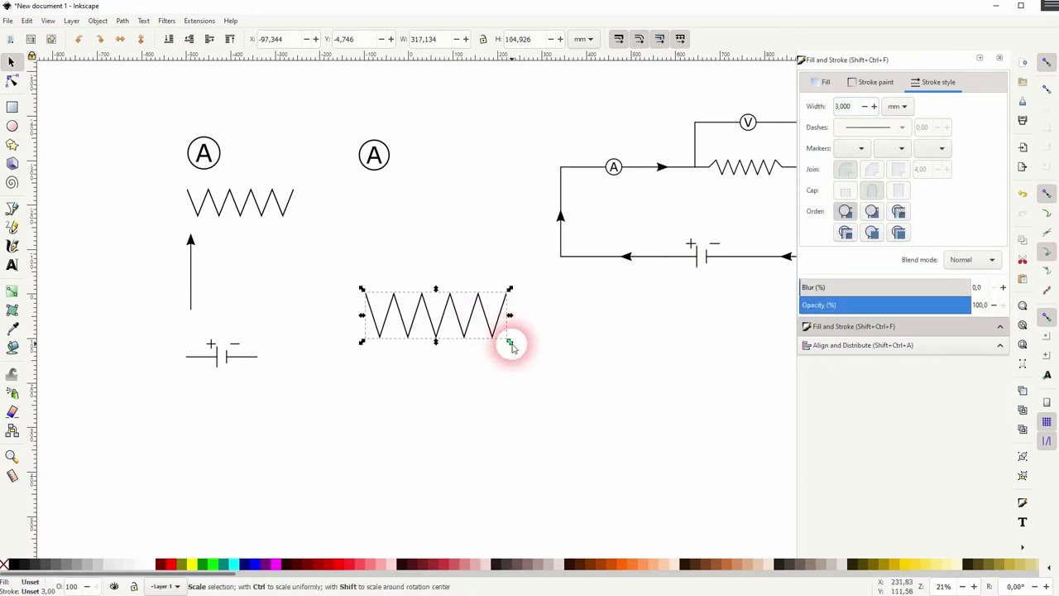
mouse_move(511, 346)
mouse_down()
mouse_move(489, 335)
mouse_move(431, 208)
mouse_up()
click(427, 276)
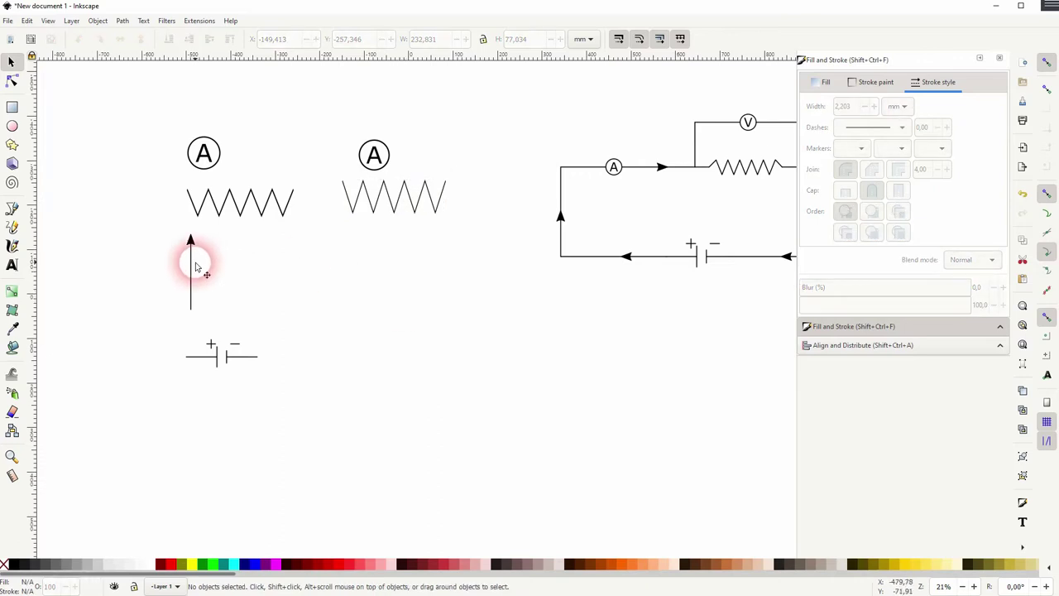
Draw a vertical line about 183 mm long below the new zigzag with the Pen tool and set its stroke width to 3 mm.
click(12, 209)
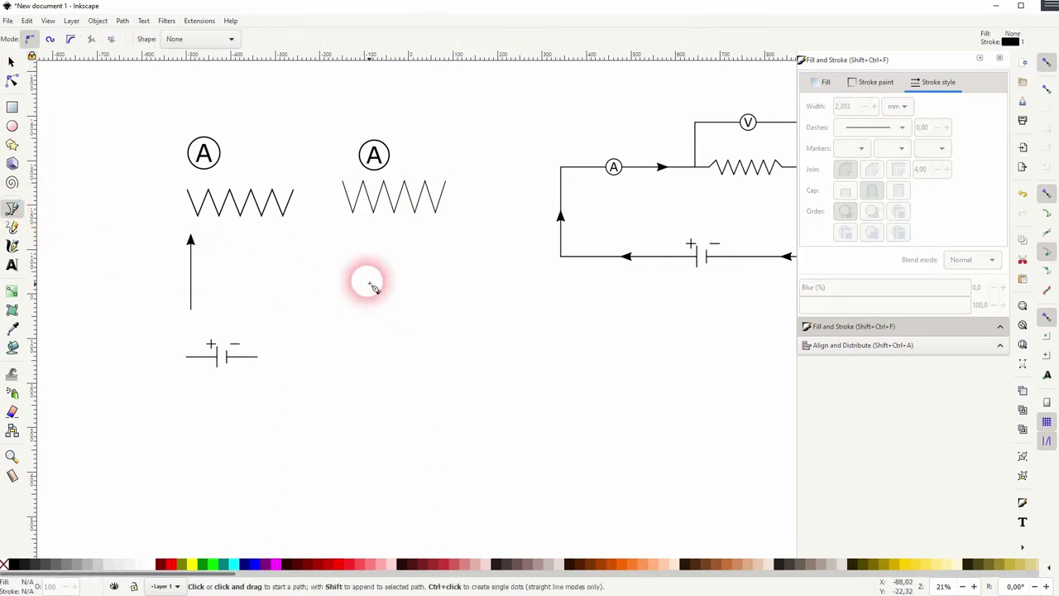
click(355, 231)
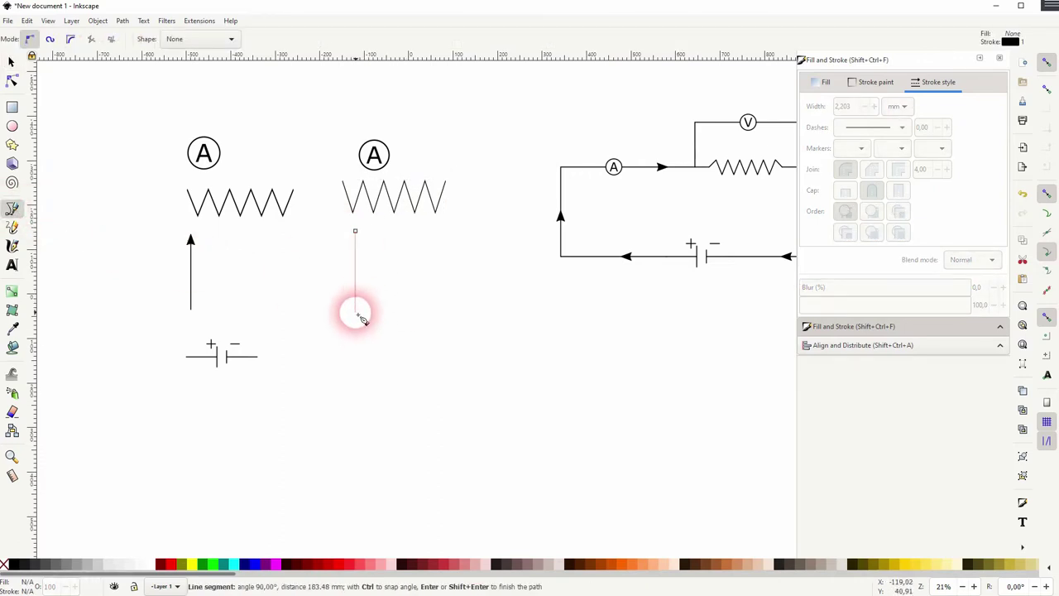
click(356, 313)
click(10, 62)
click(355, 272)
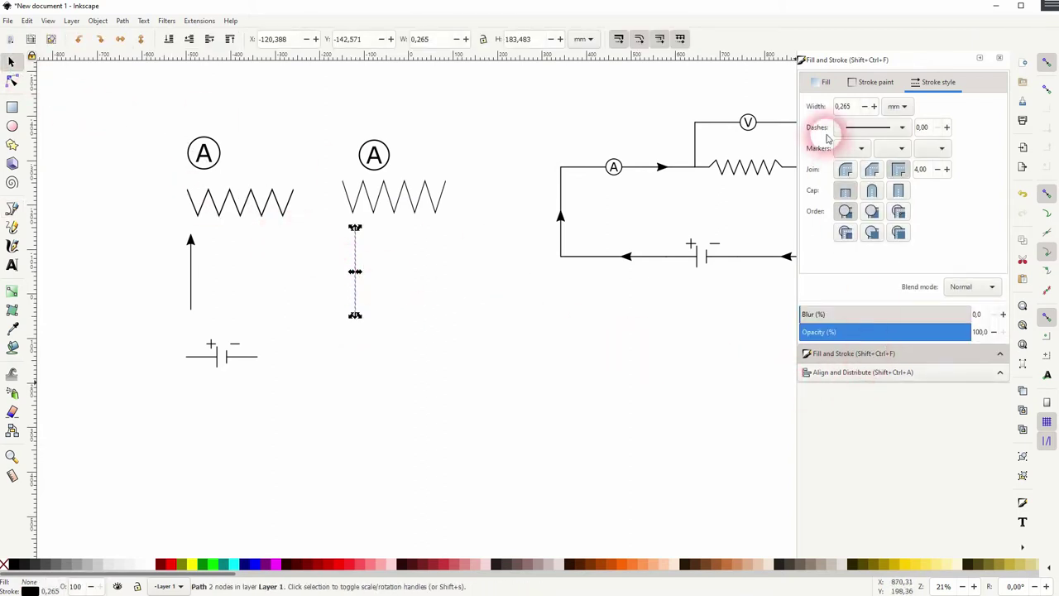
drag(860, 106, 829, 108)
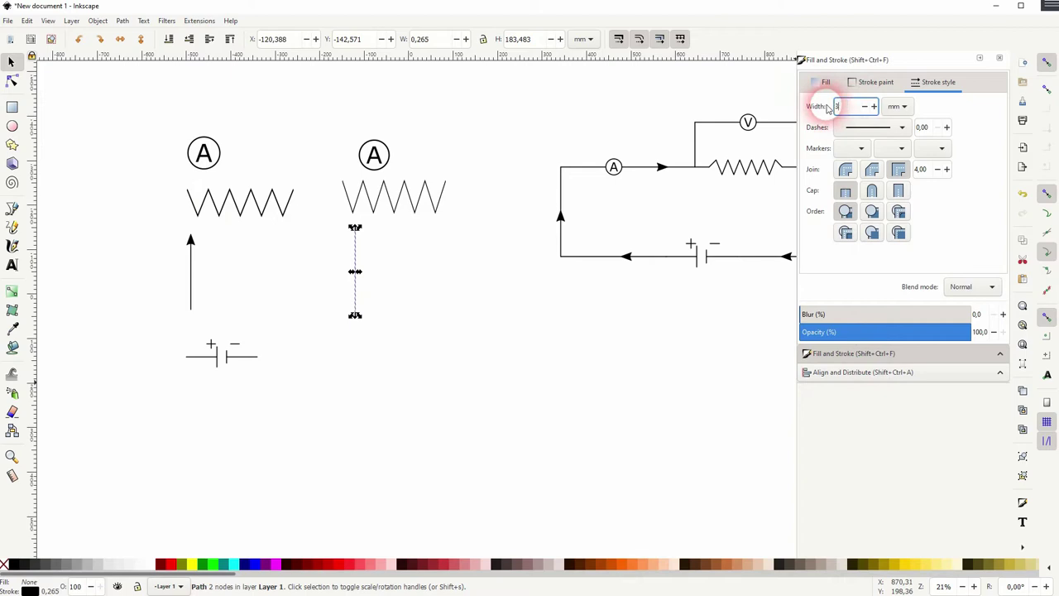
key(Return)
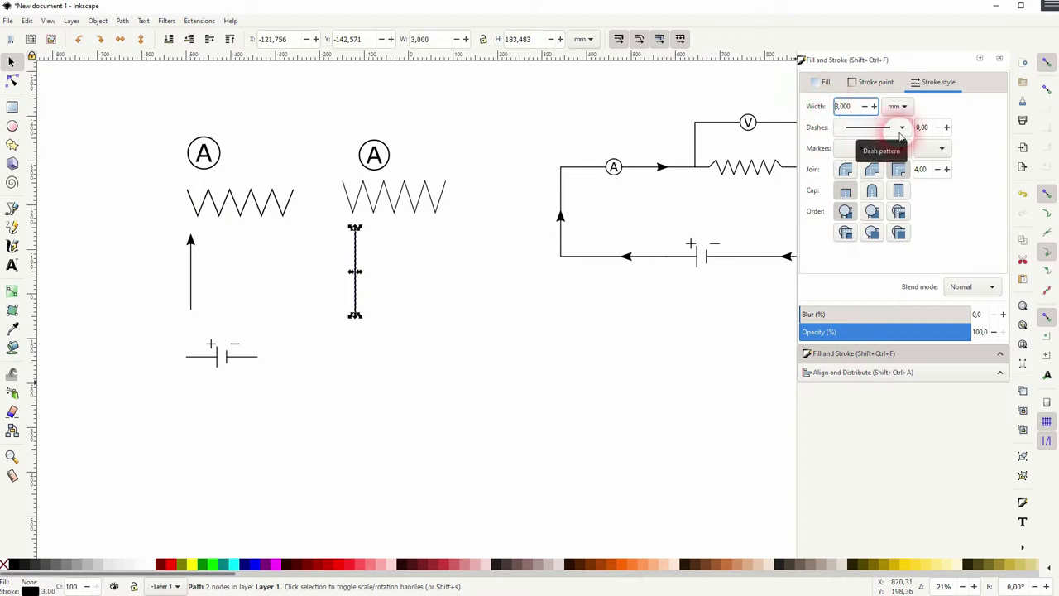
Add an arrowhead start marker to the upper end of the vertical line and set its stroke width to 2 mm.
click(855, 147)
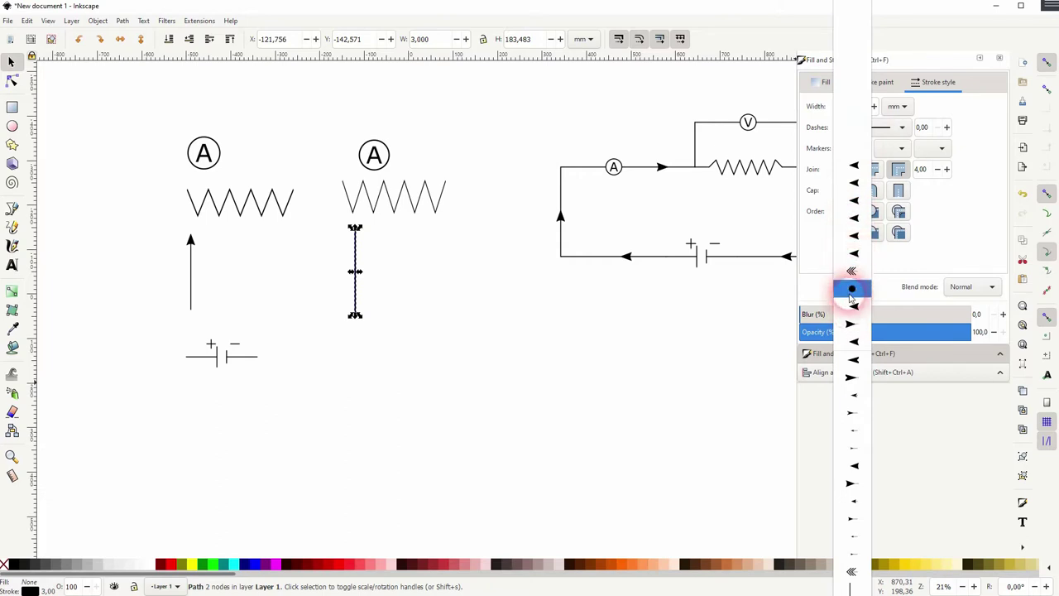
click(854, 166)
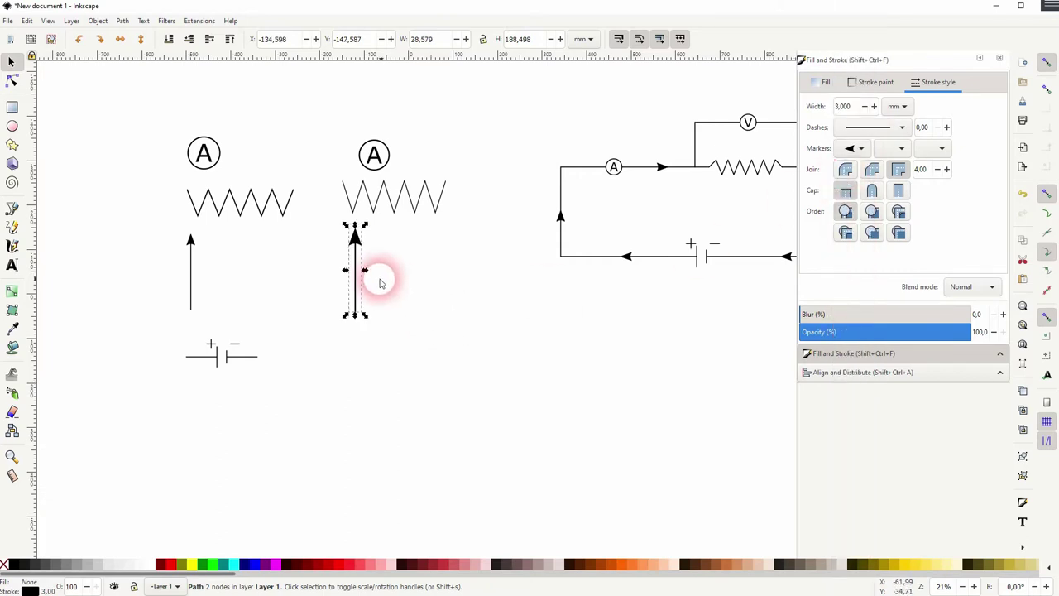
drag(853, 105, 833, 110)
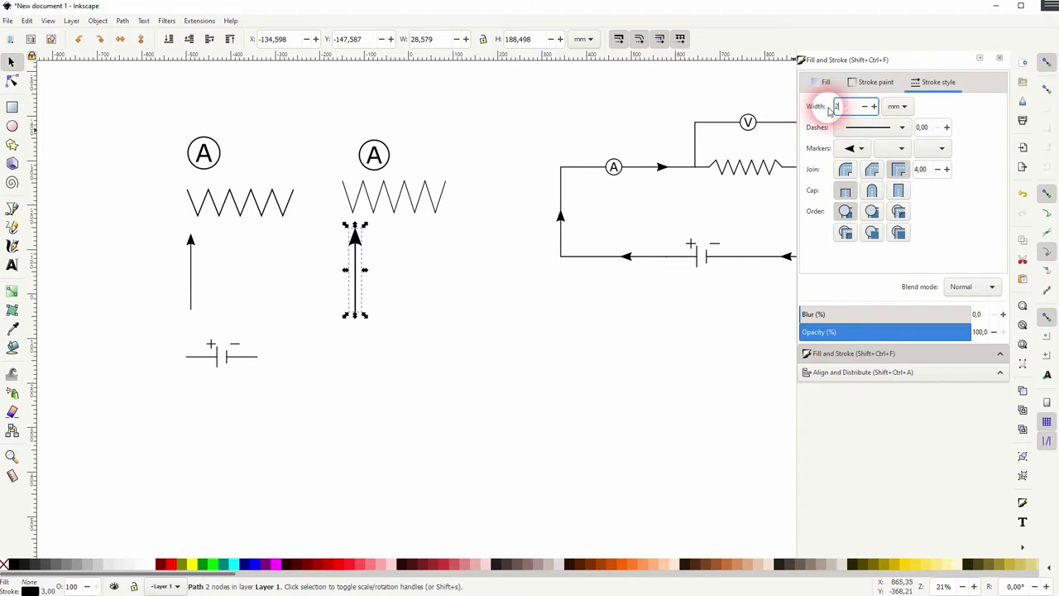
click(467, 302)
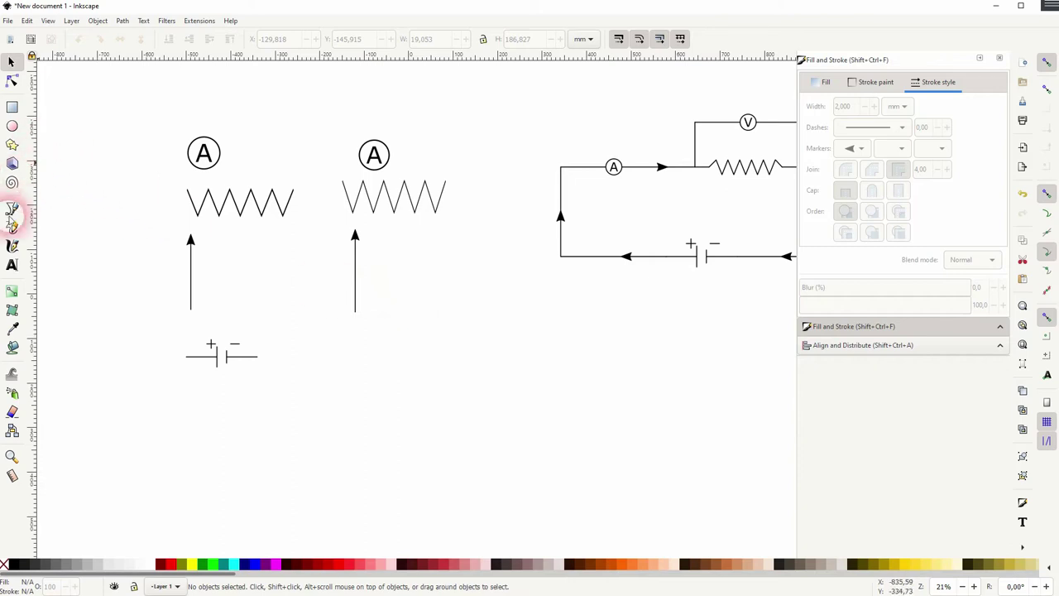
Draw a horizontal line about 105 mm long below the new arrow and place a copy beside it, leaving a gap between them.
click(11, 208)
click(349, 357)
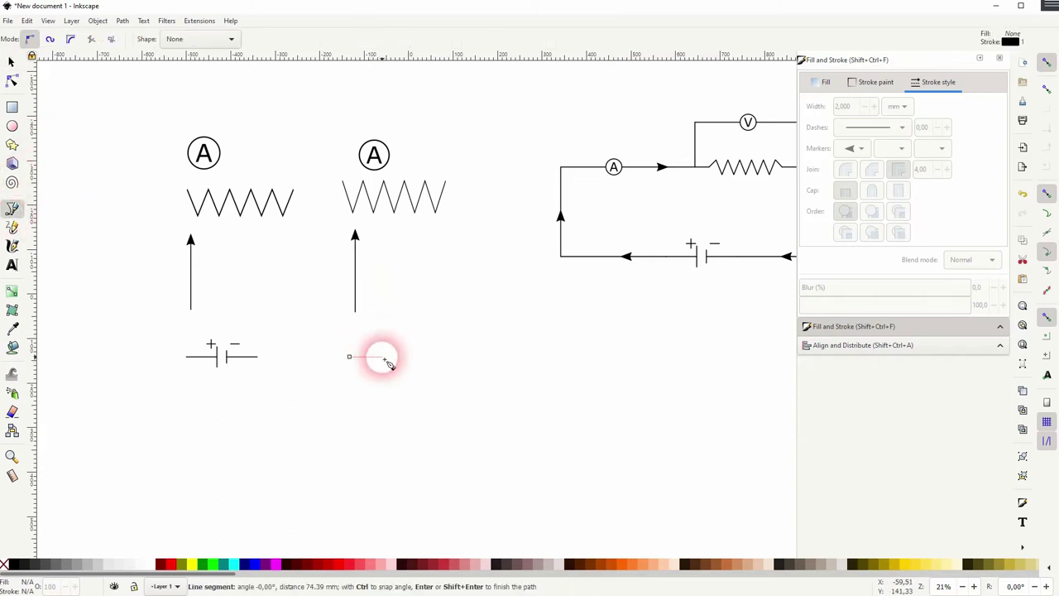
click(394, 357)
click(11, 61)
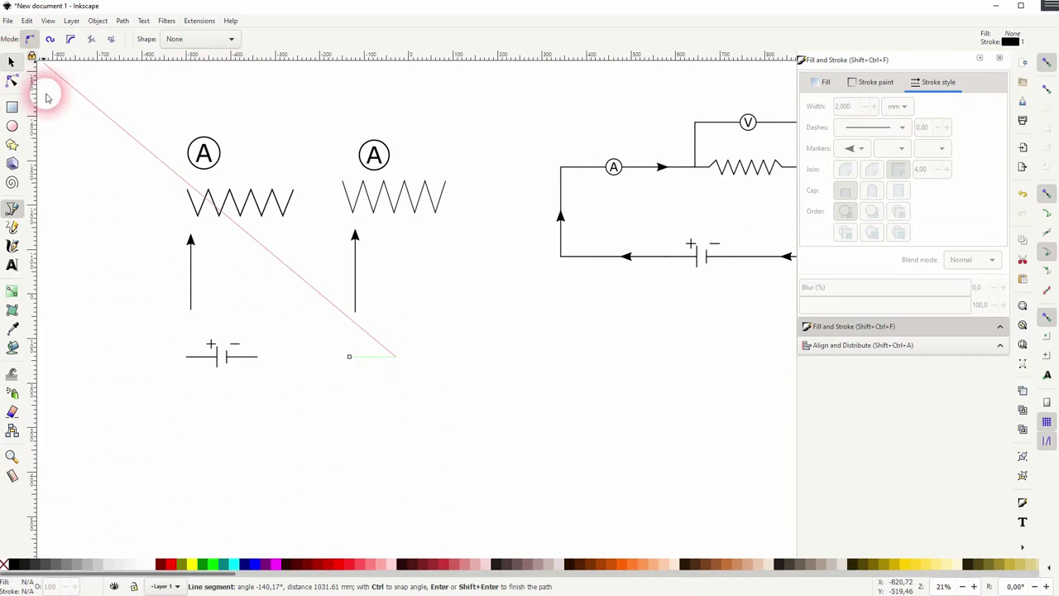
click(373, 359)
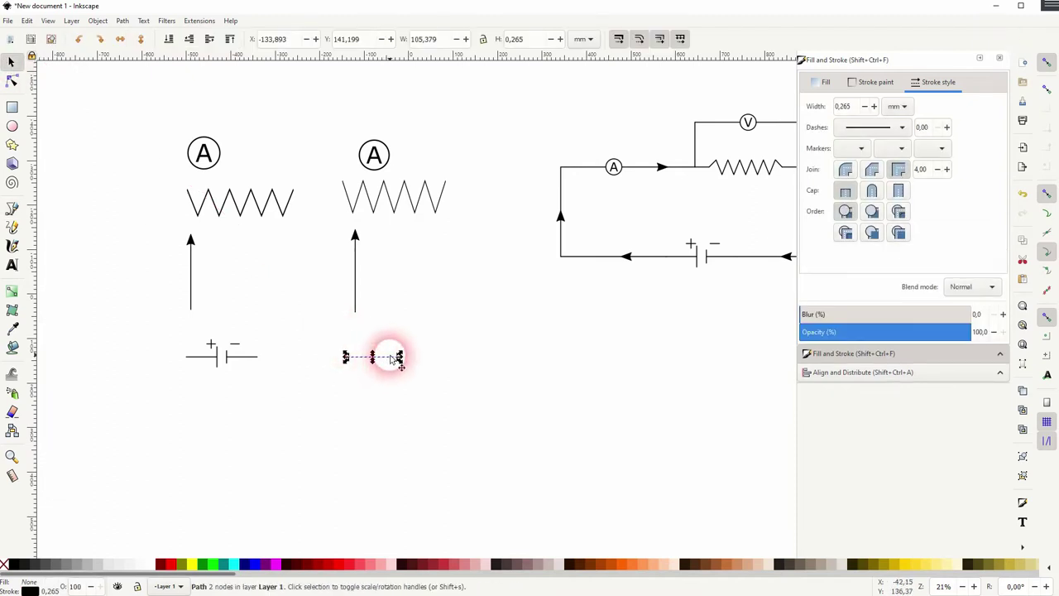
drag(392, 358, 463, 360)
click(432, 382)
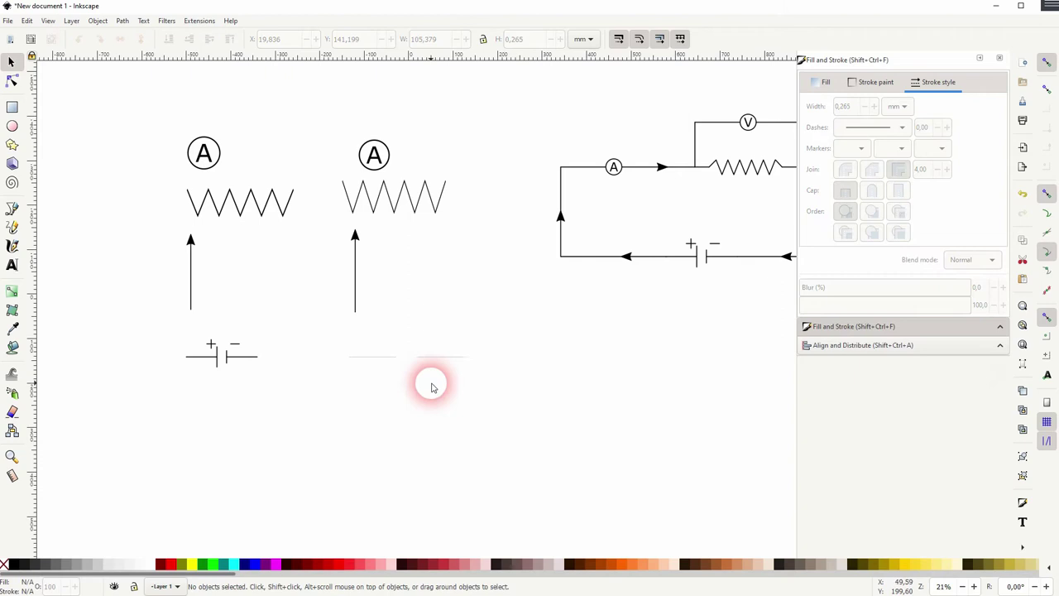
Draw a vertical line about 72 mm long down from the inner end of the left horizontal line.
click(18, 212)
click(396, 357)
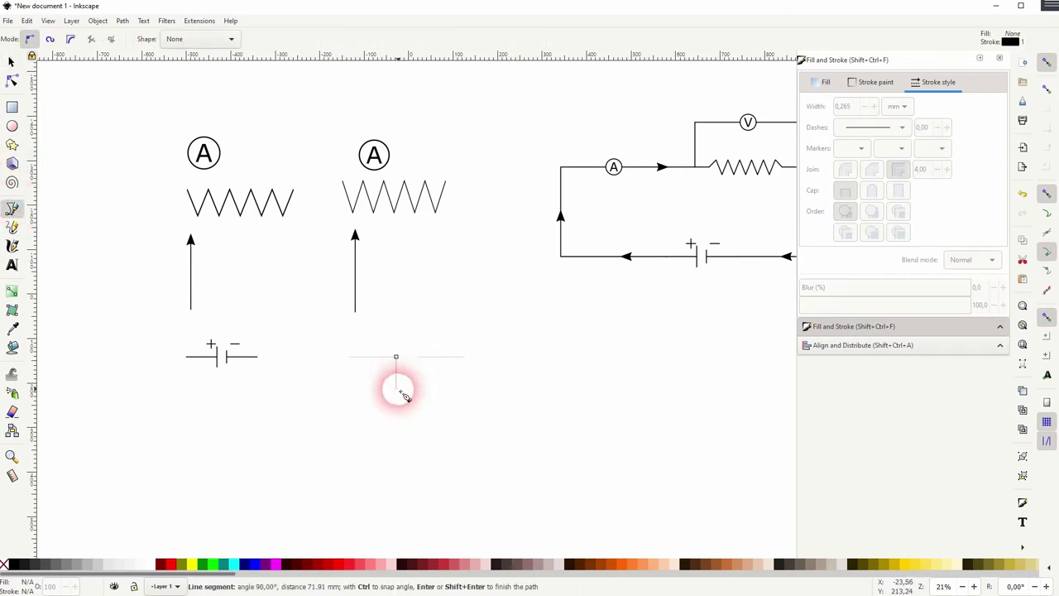
click(397, 387)
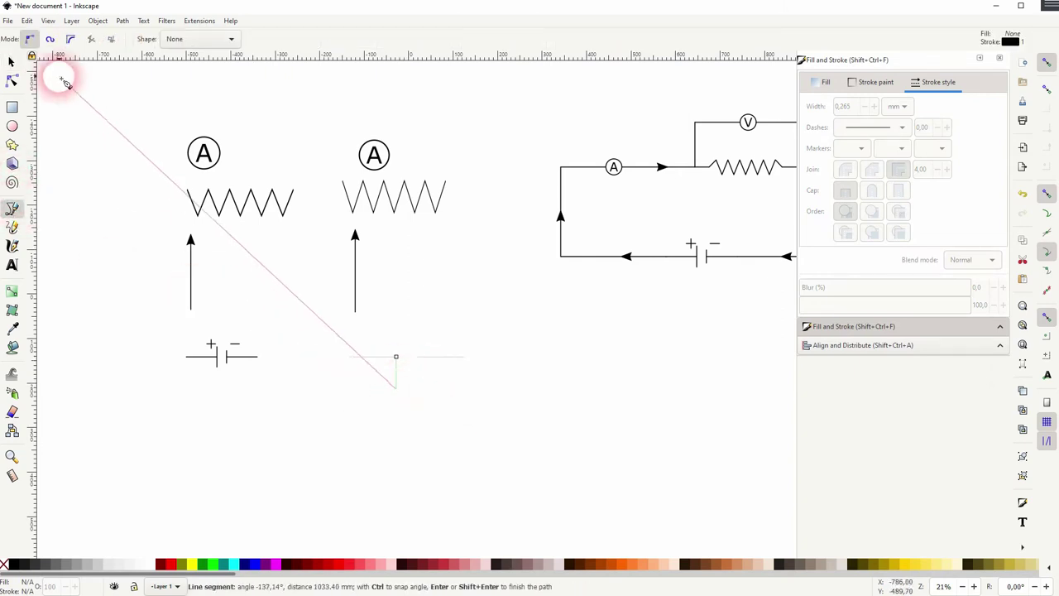
click(11, 62)
click(404, 463)
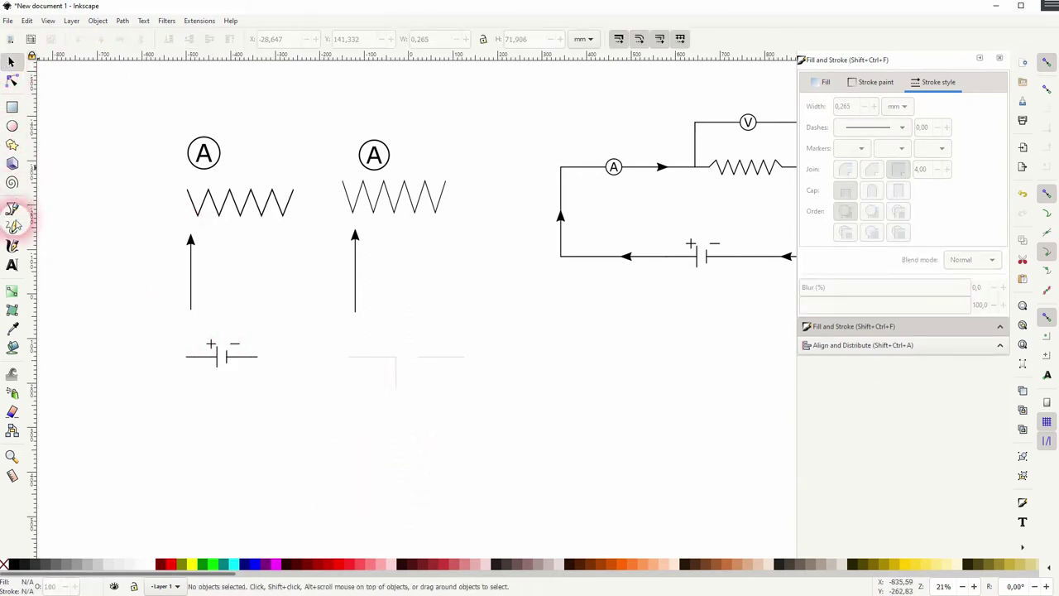
Draw a shorter vertical line about 51 mm long down from the inner end of the right horizontal line.
click(13, 210)
click(416, 356)
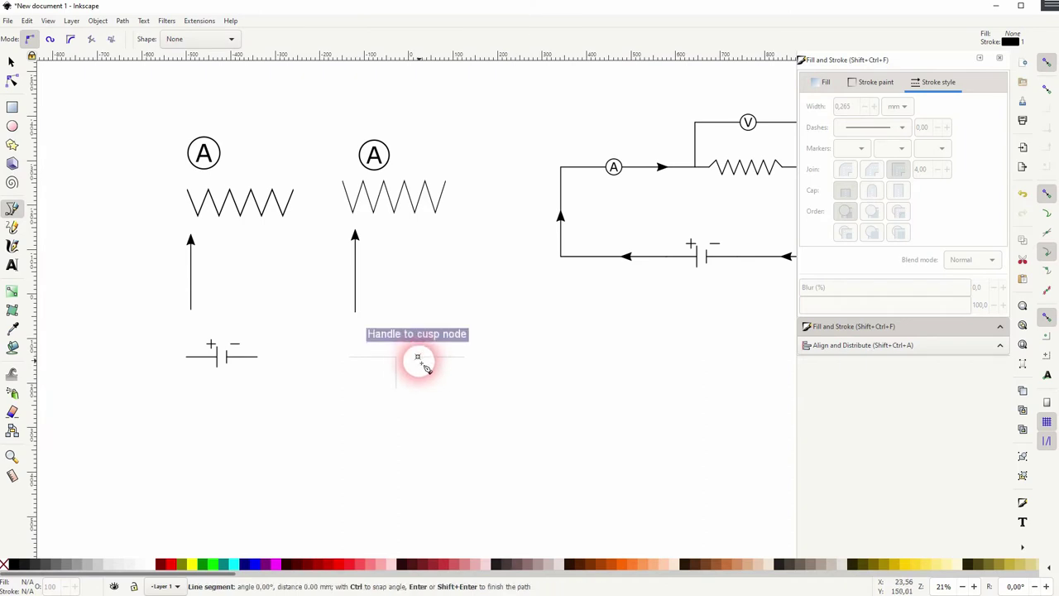
click(418, 380)
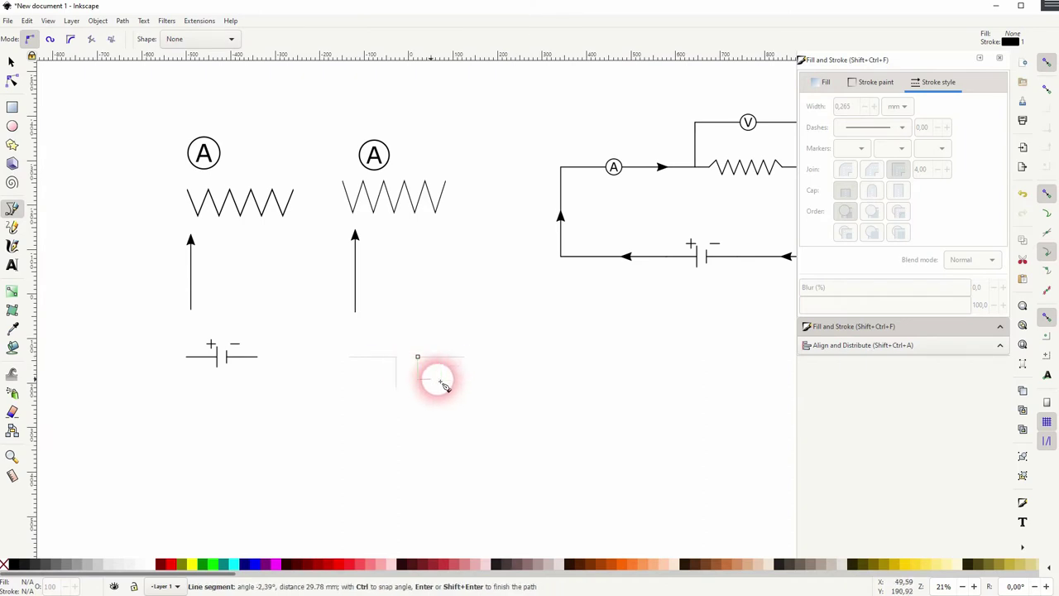
click(11, 62)
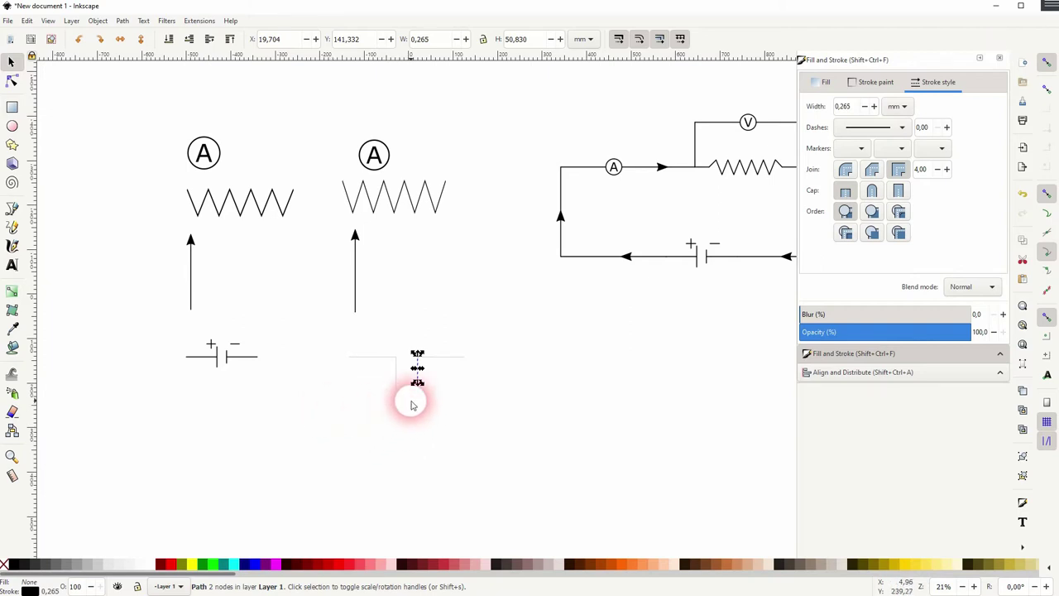
Center the shorter vertical line on the right horizontal line's height, aligned relative to the last selected object.
shift+click(445, 362)
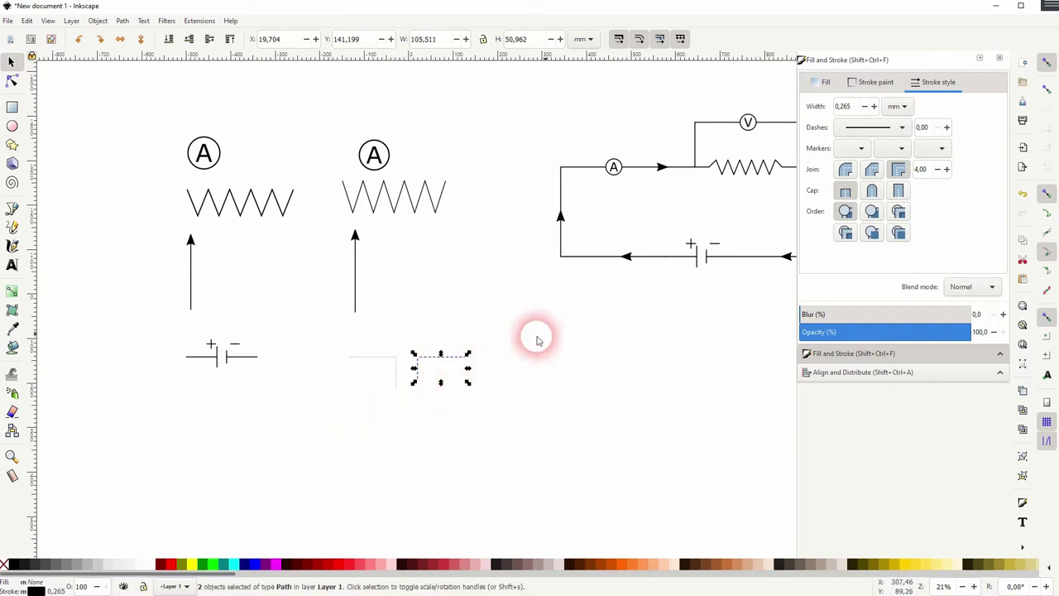
click(867, 372)
click(922, 126)
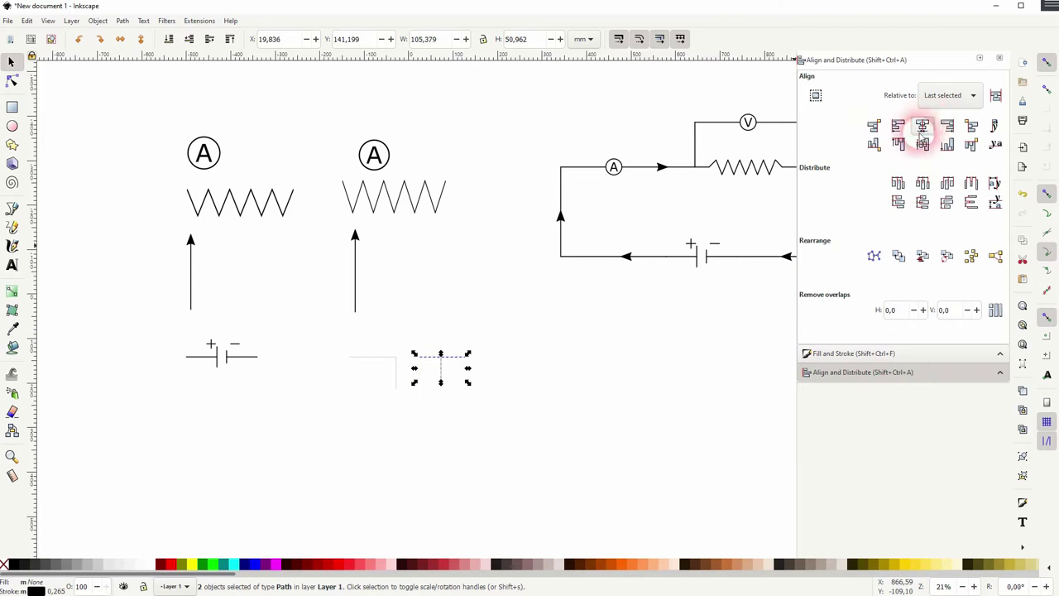
click(586, 386)
click(938, 134)
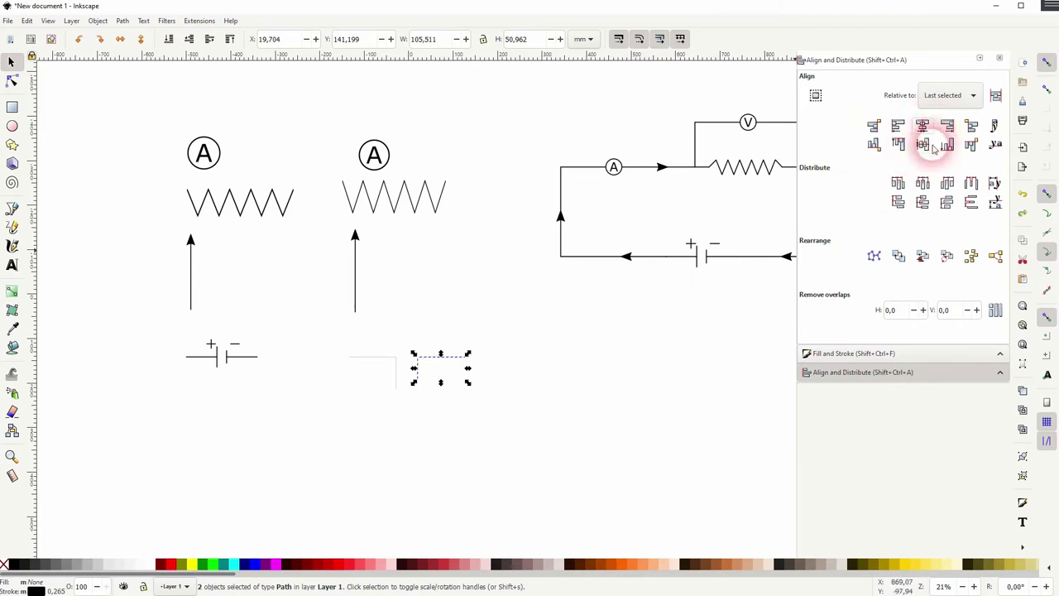
click(560, 404)
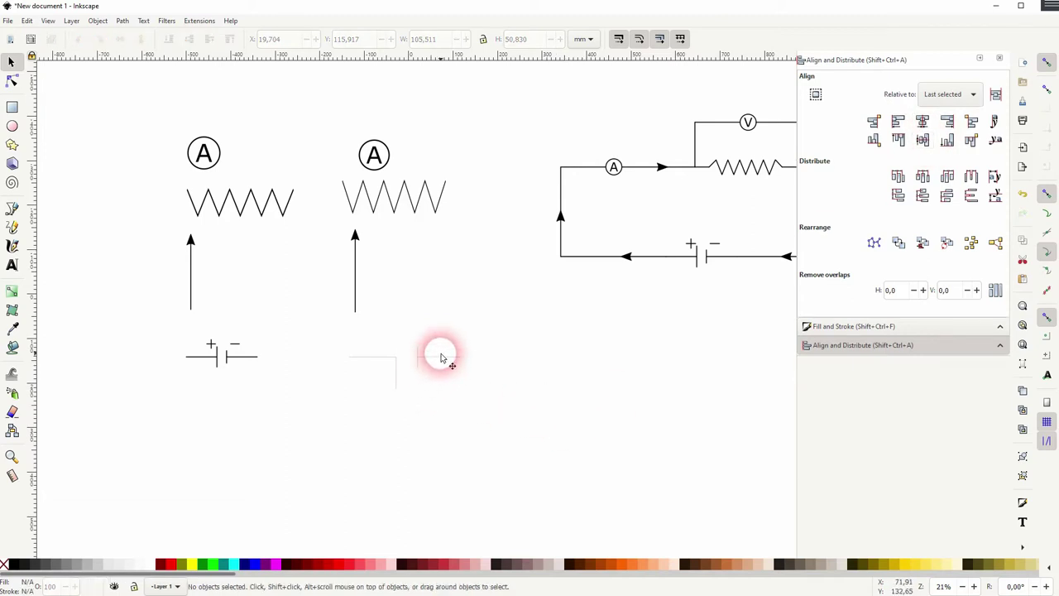
Center the longer vertical line on the left horizontal line's height and shift the pair about 8 mm towards the right pair.
click(403, 381)
click(396, 375)
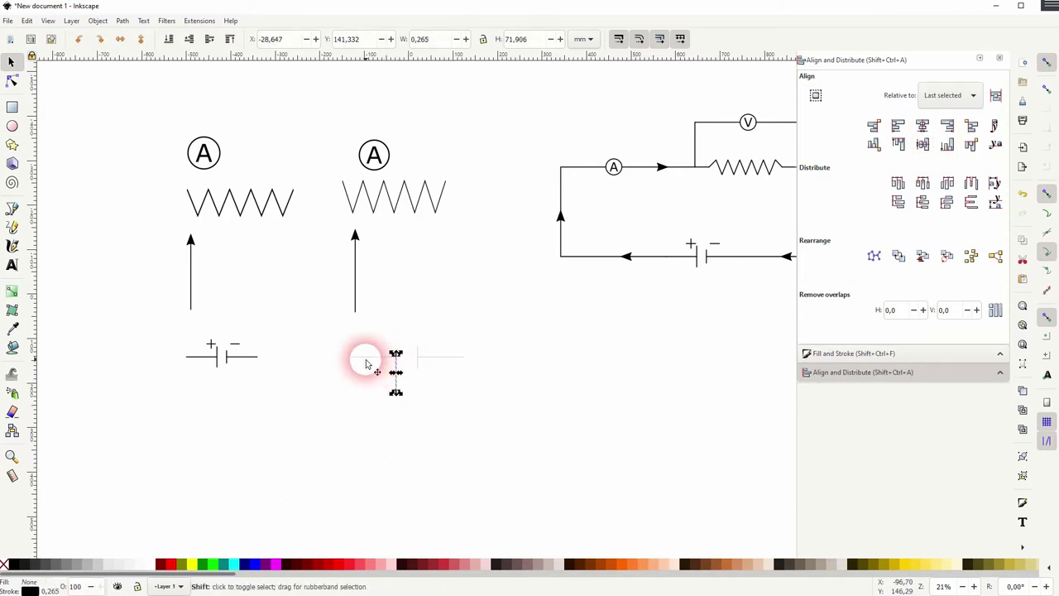
shift+click(366, 356)
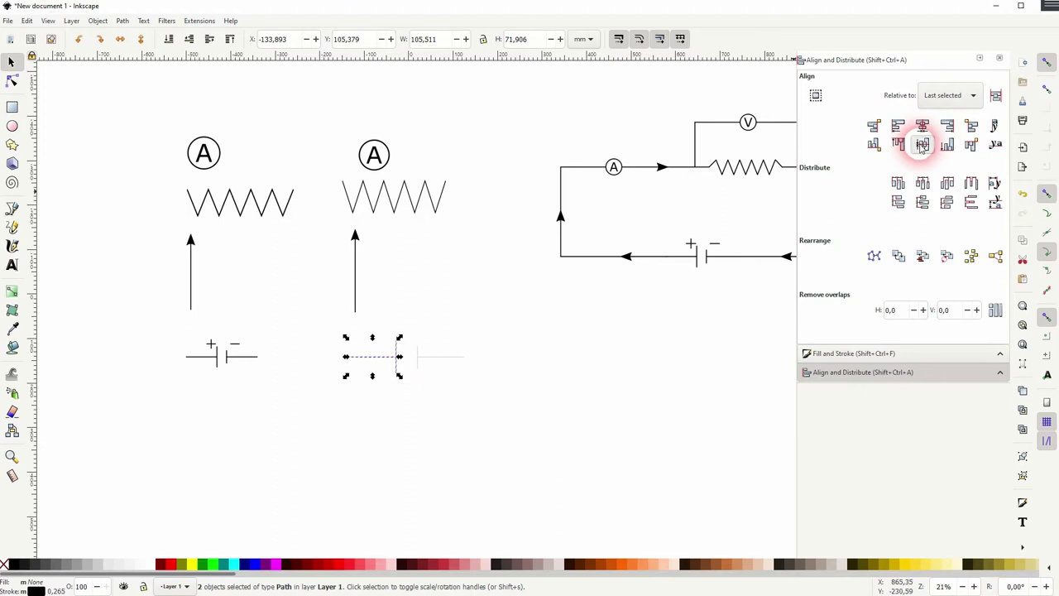
click(497, 382)
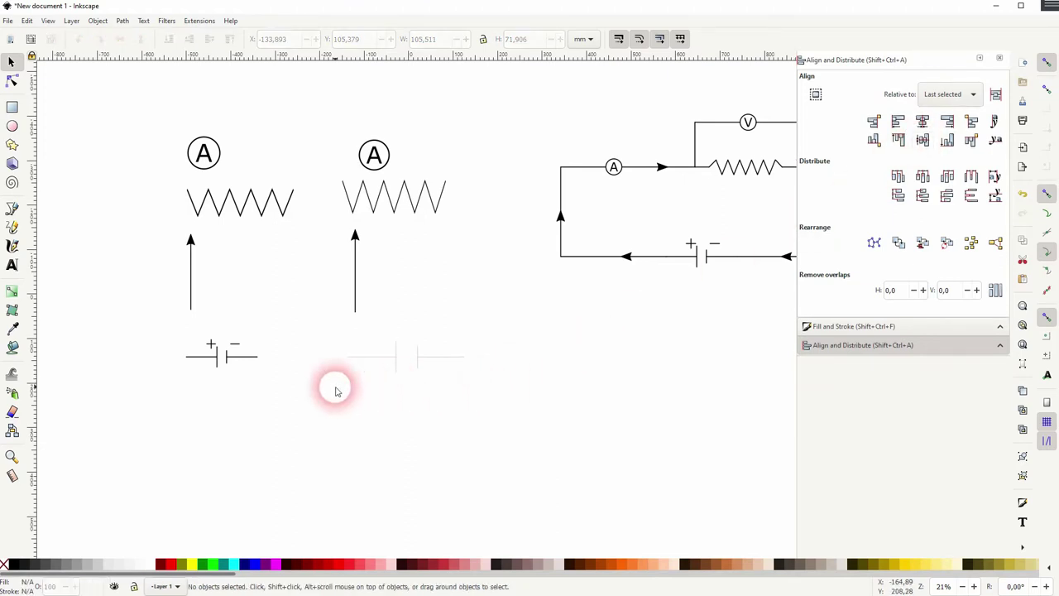
drag(335, 390, 408, 335)
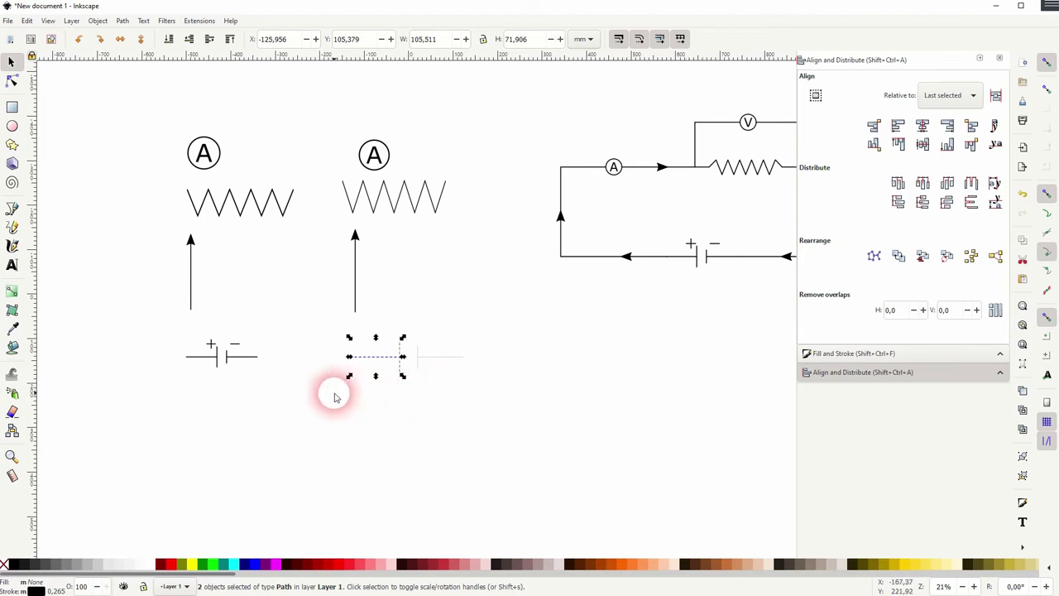
Set the stroke width of all four battery symbol lines to 2 mm.
drag(327, 389, 518, 322)
click(854, 354)
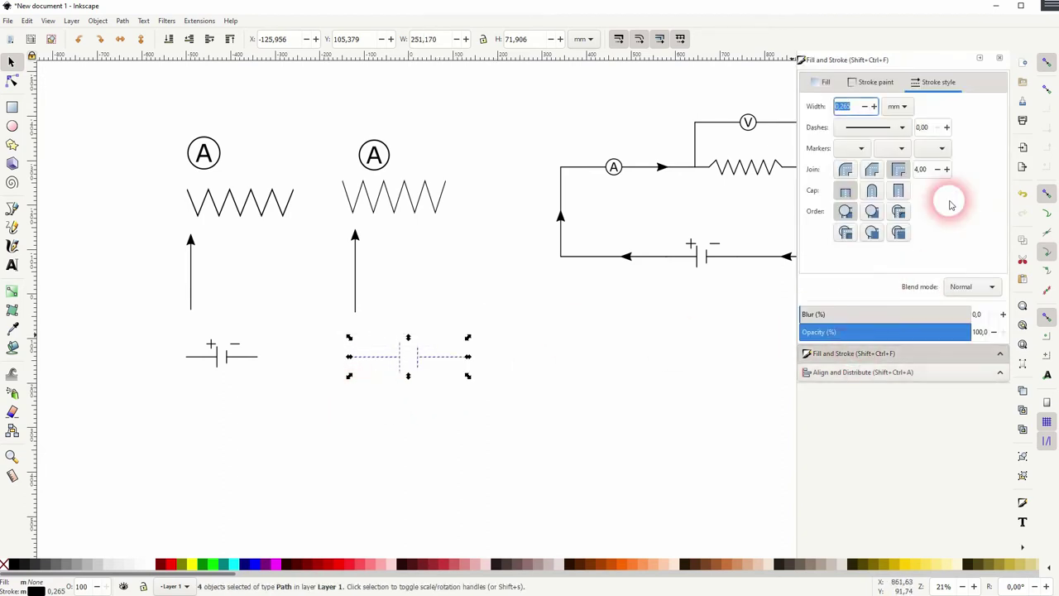
click(860, 109)
text(2)
key(Return)
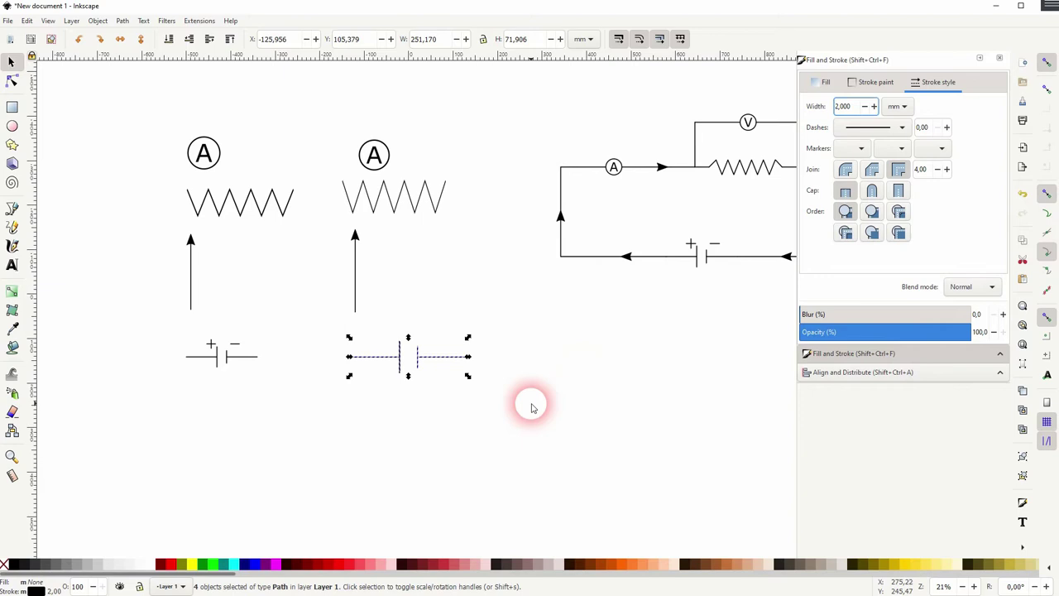
click(512, 405)
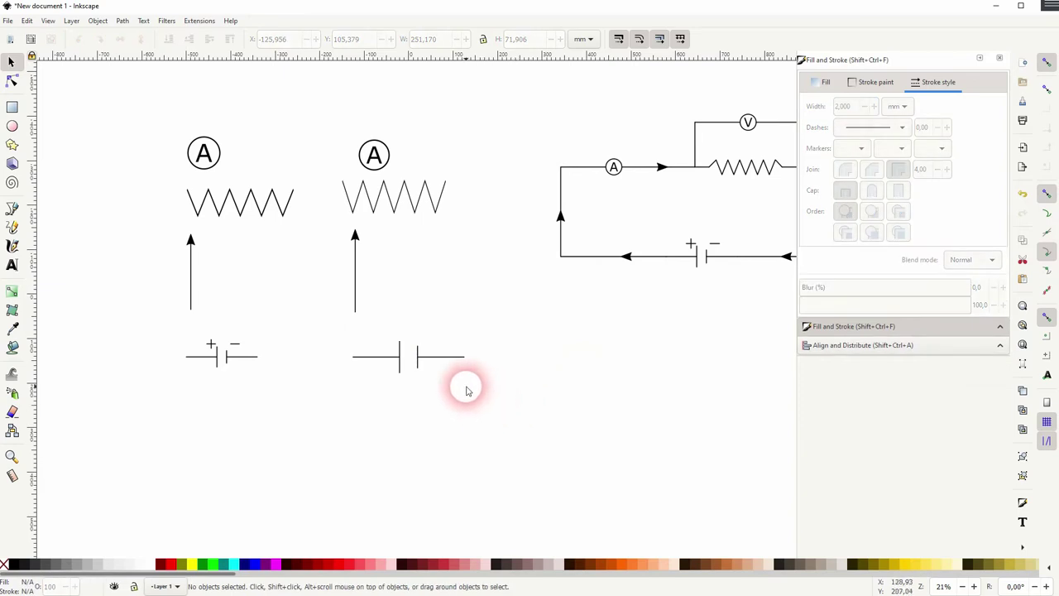
Draw a vertical line about 100 mm long below the battery symbol's right end.
click(12, 207)
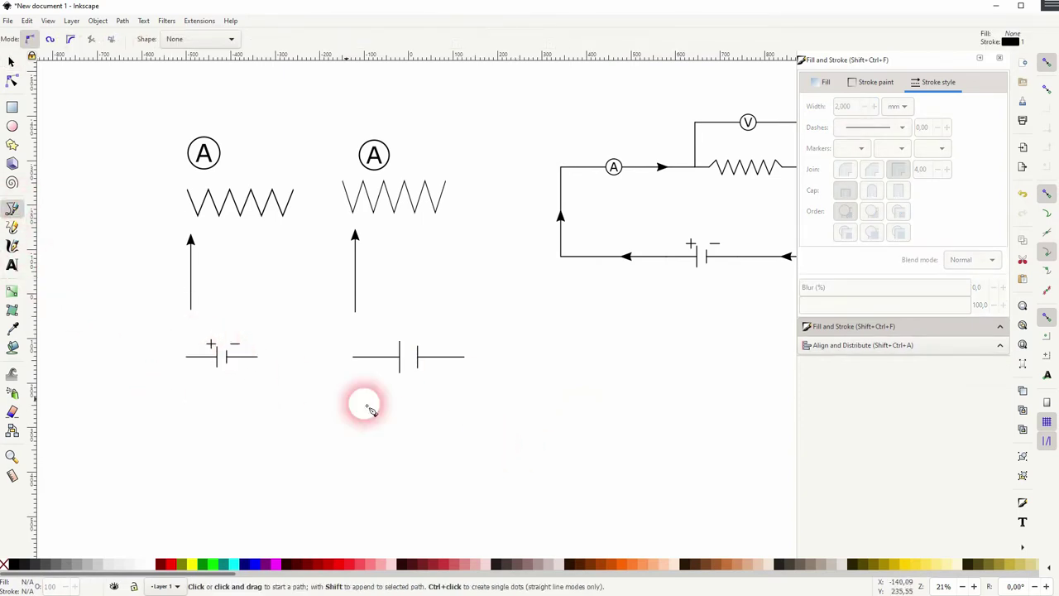
click(465, 399)
click(465, 440)
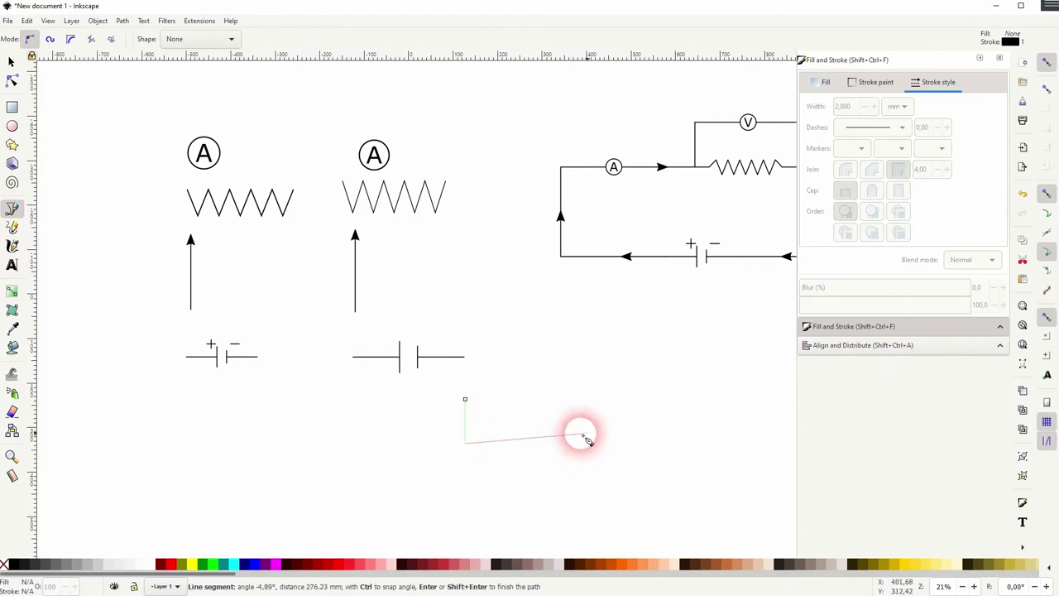
click(10, 61)
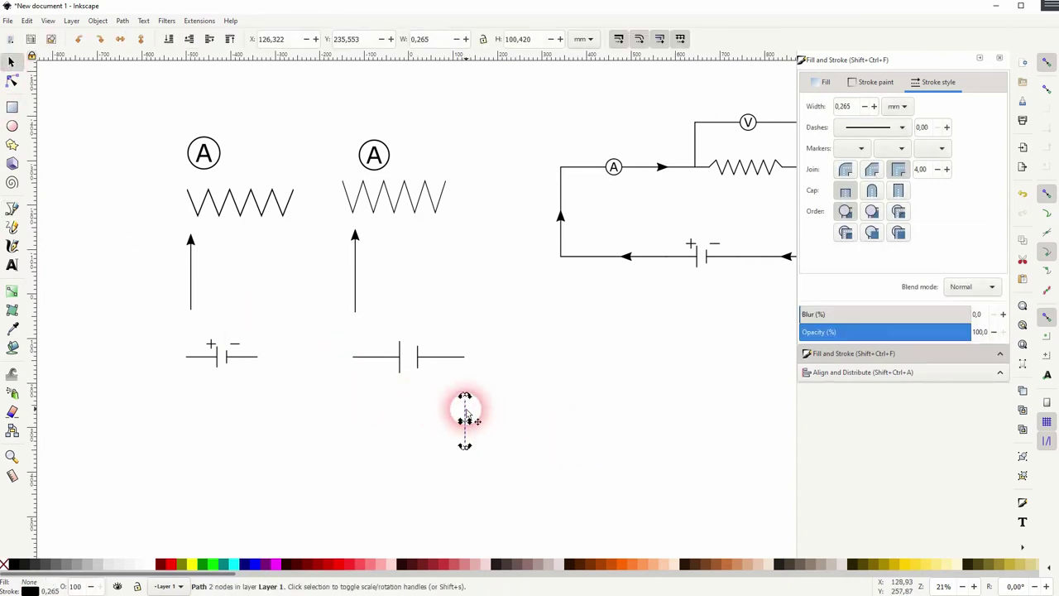
Make two horizontal copies of the line, one crossing it as a plus and one beside it as a minus, with 2 mm strokes.
drag(466, 395, 559, 439)
drag(427, 466, 589, 386)
triple_click(845, 106)
text(2)
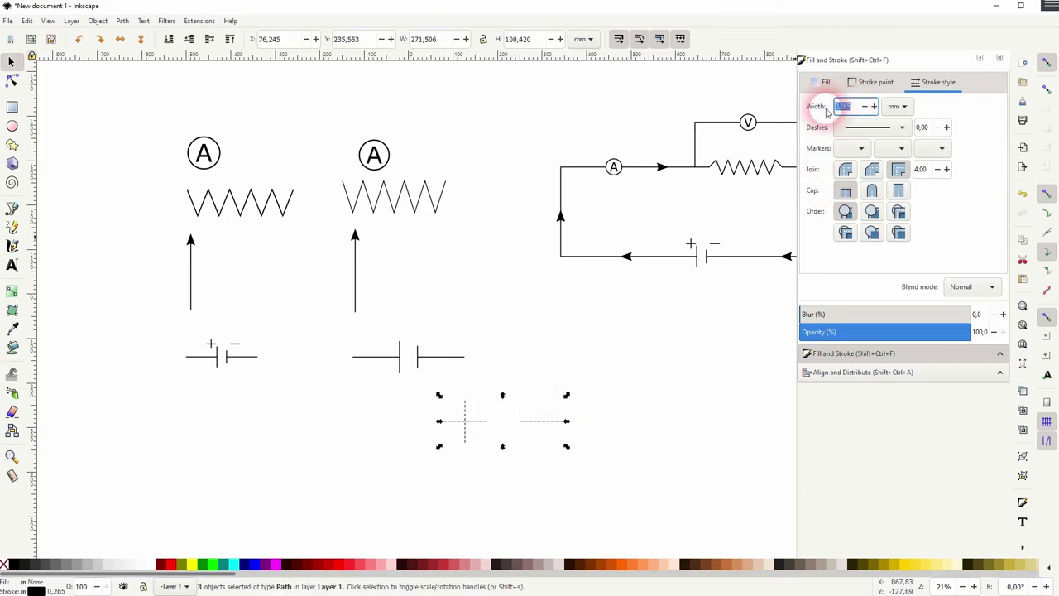
key(Return)
Scale the signs down to about 28.5 mm wide and, with snapping off, place the minus above the right terminal line and the plus above the left.
mouse_move(567, 447)
mouse_down()
mouse_move(532, 441)
mouse_move(456, 346)
mouse_move(437, 340)
mouse_up()
click(546, 443)
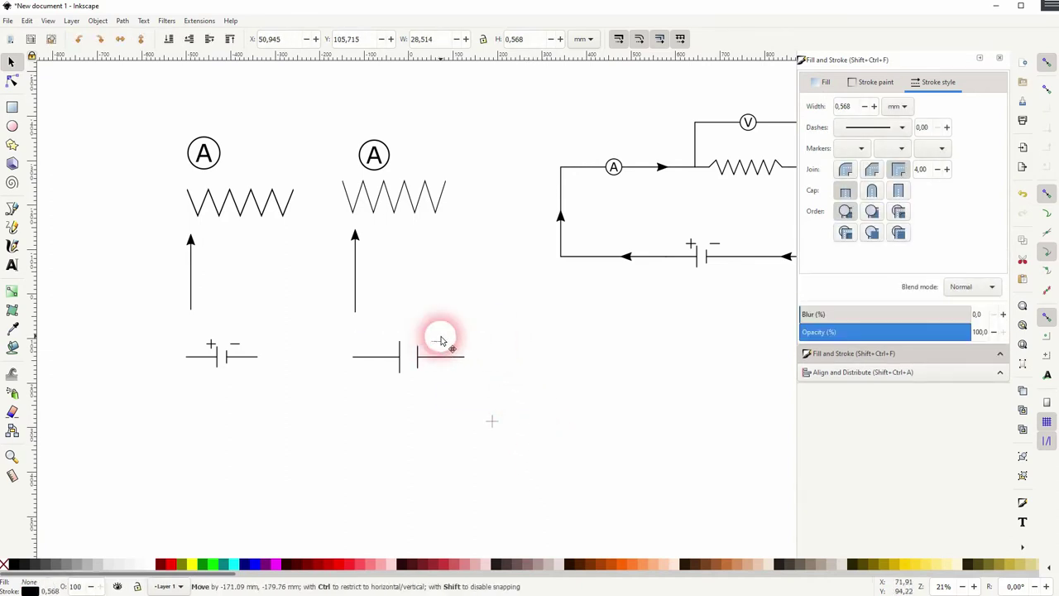
click(1046, 63)
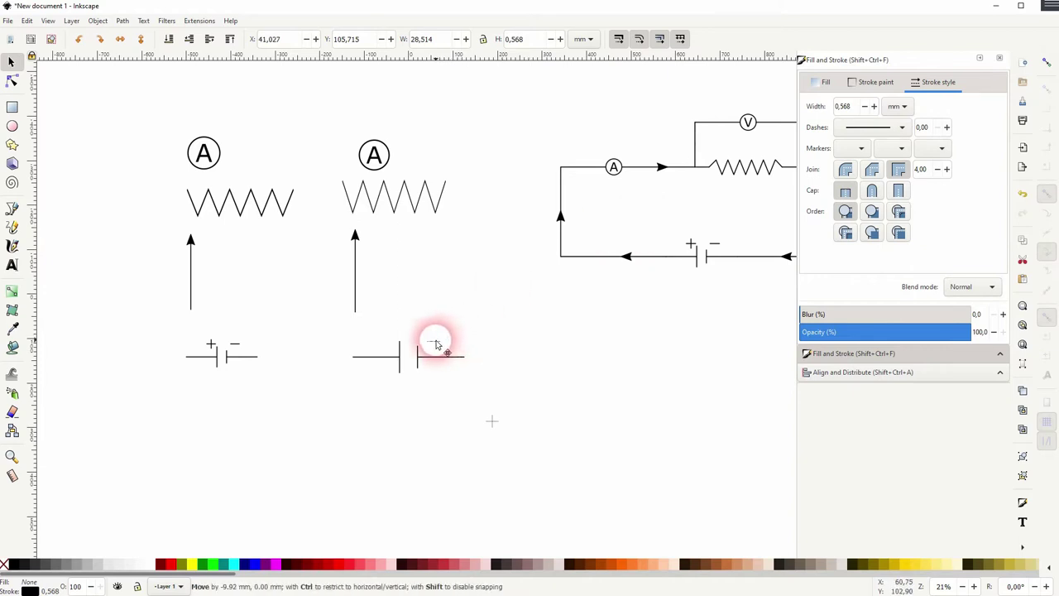
mouse_move(470, 441)
mouse_down()
mouse_move(529, 399)
mouse_move(397, 354)
mouse_move(387, 341)
mouse_up()
Center the plus sign vertically on the minus sign, aligned relative to the last selected object.
scroll(387, 341, up, 3)
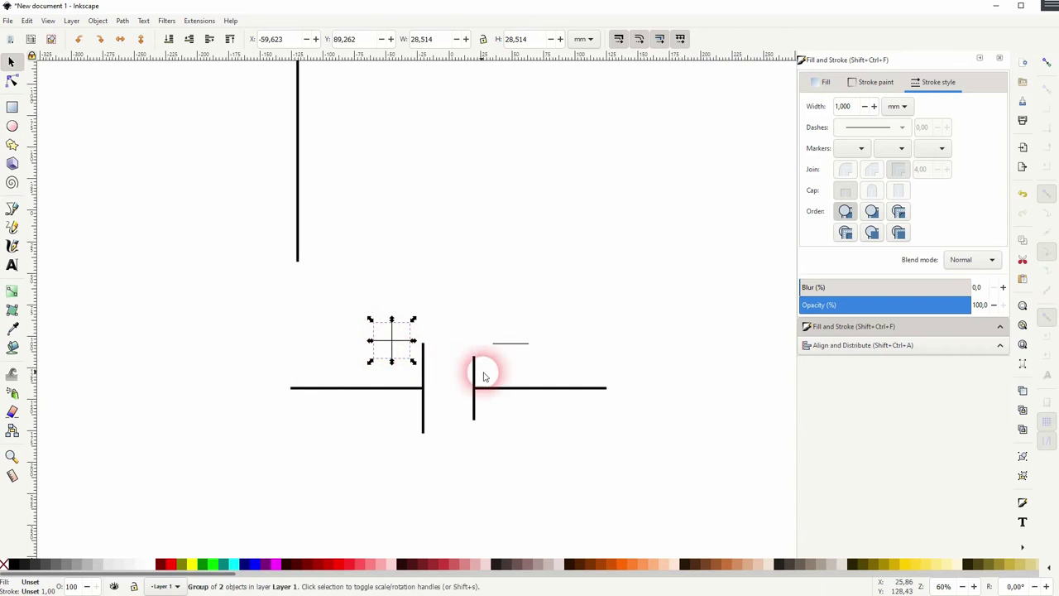
shift+click(509, 347)
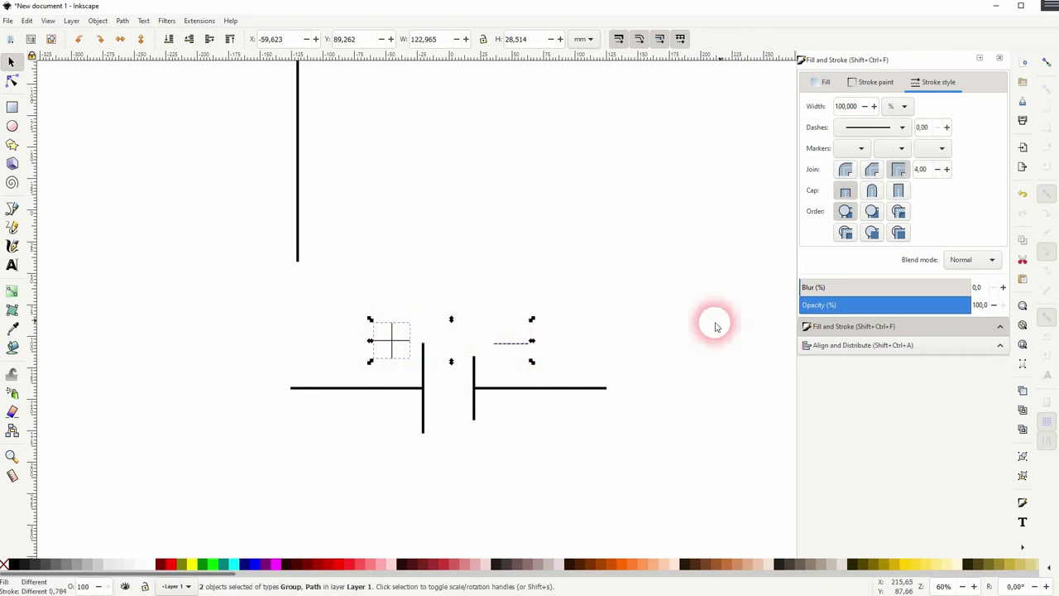
click(838, 346)
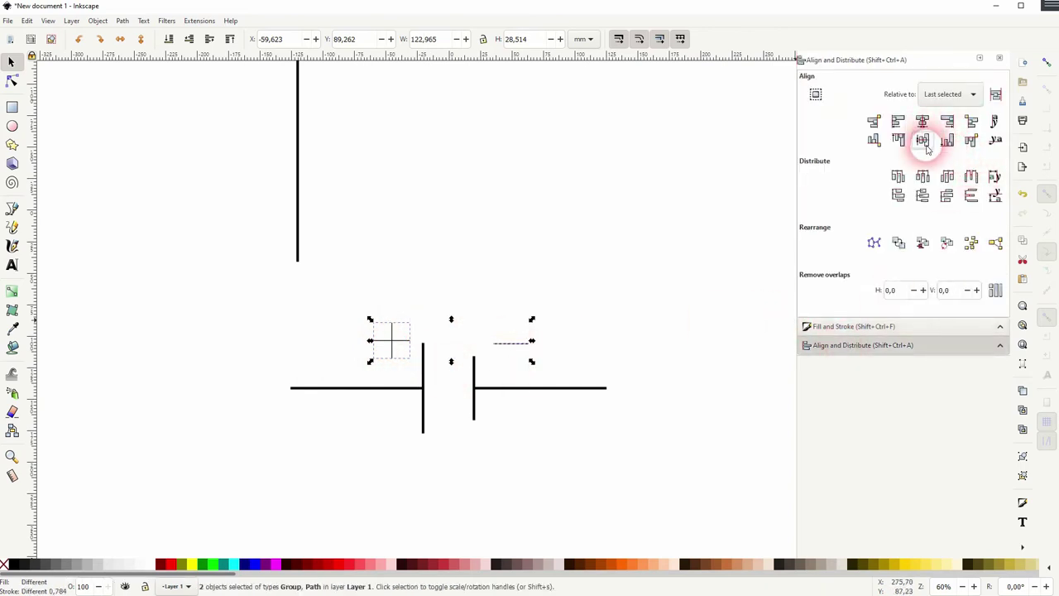
click(608, 347)
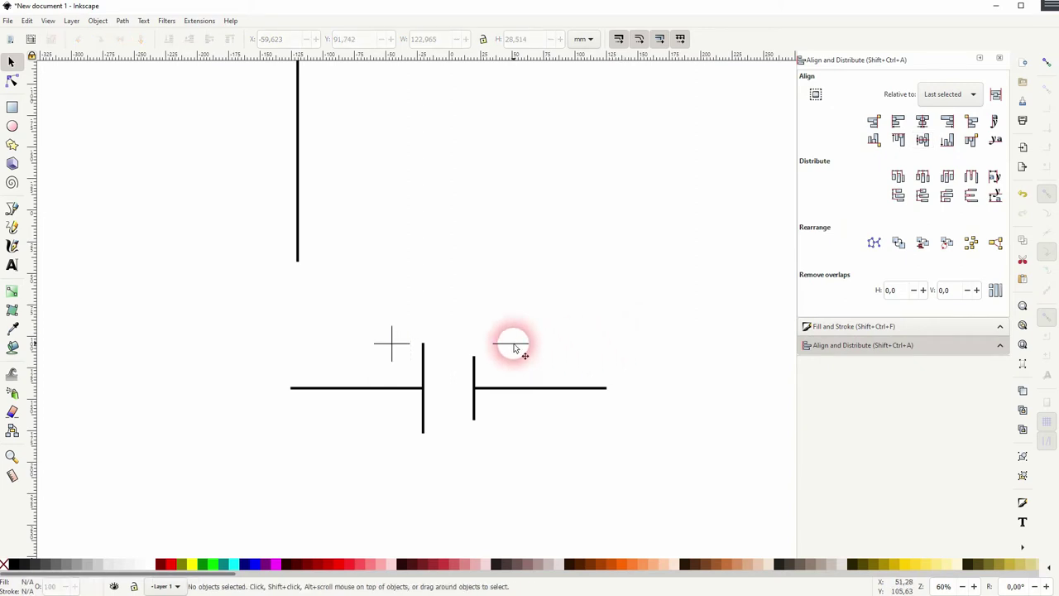
Set the stroke width of the entire battery symbol, including the plus and minus signs, to 2 mm.
drag(239, 444, 703, 289)
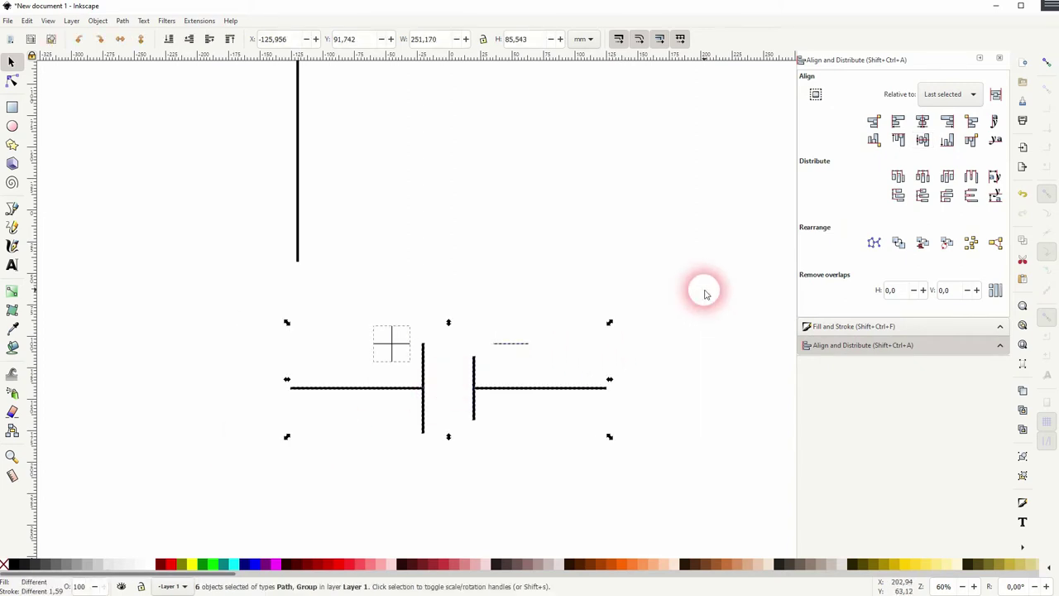
click(902, 327)
click(901, 106)
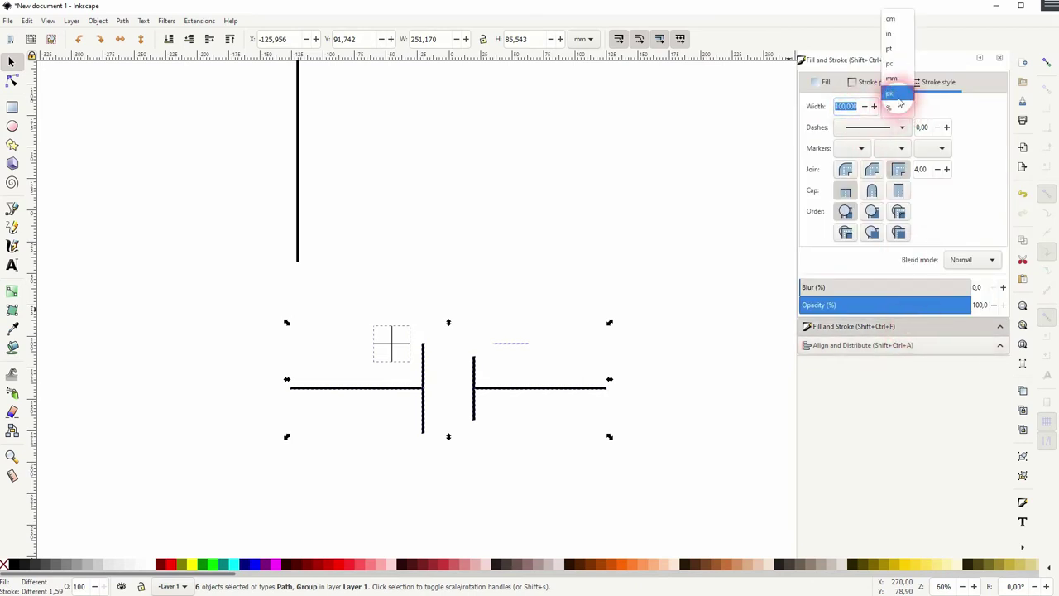
click(900, 101)
click(863, 108)
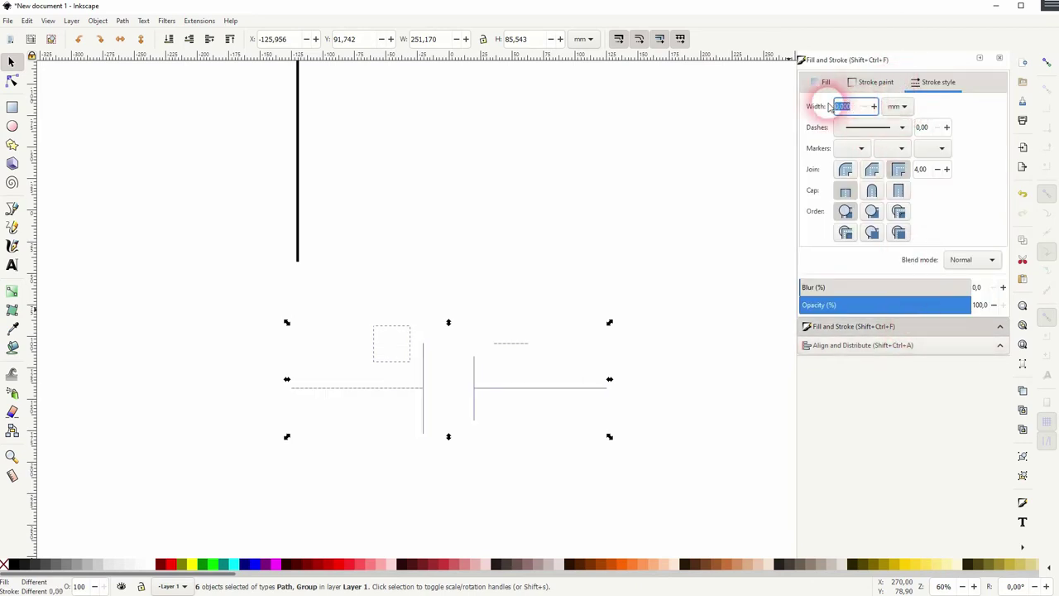
text(2)
key(Return)
click(461, 395)
Shift the battery's right half and minus sign about 5 mm toward the left half, and group the whole symbol.
scroll(455, 402, down, 3)
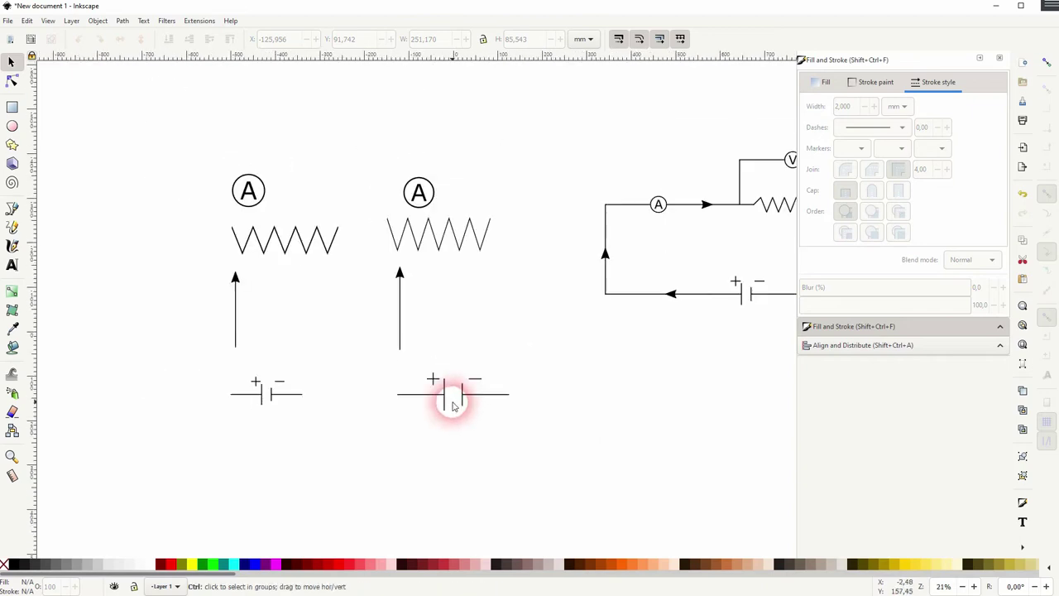
mouse_move(452, 417)
mouse_down()
mouse_move(504, 359)
mouse_move(527, 361)
mouse_move(530, 374)
mouse_up()
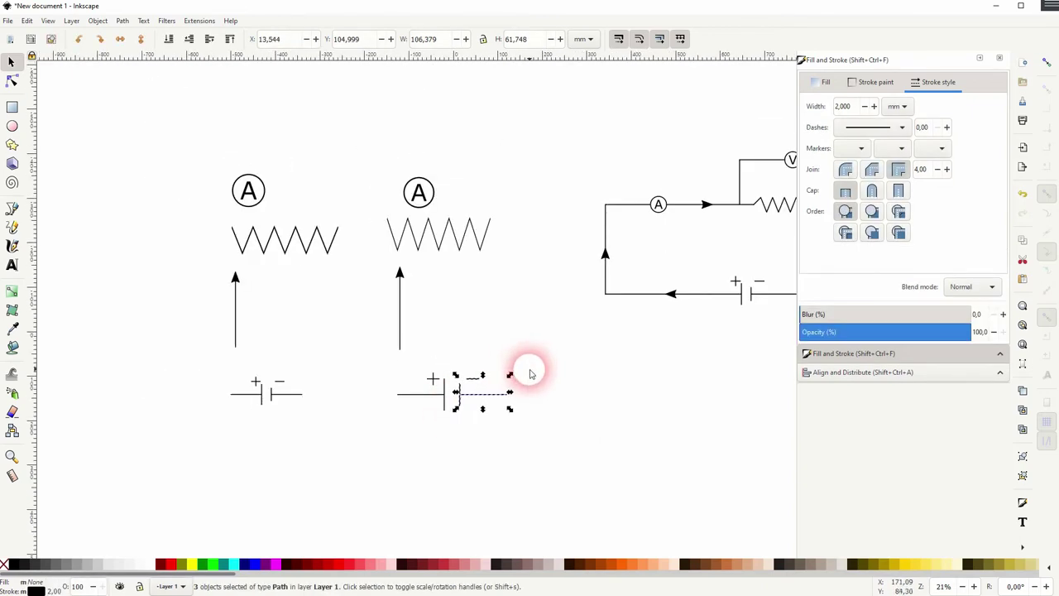
click(457, 439)
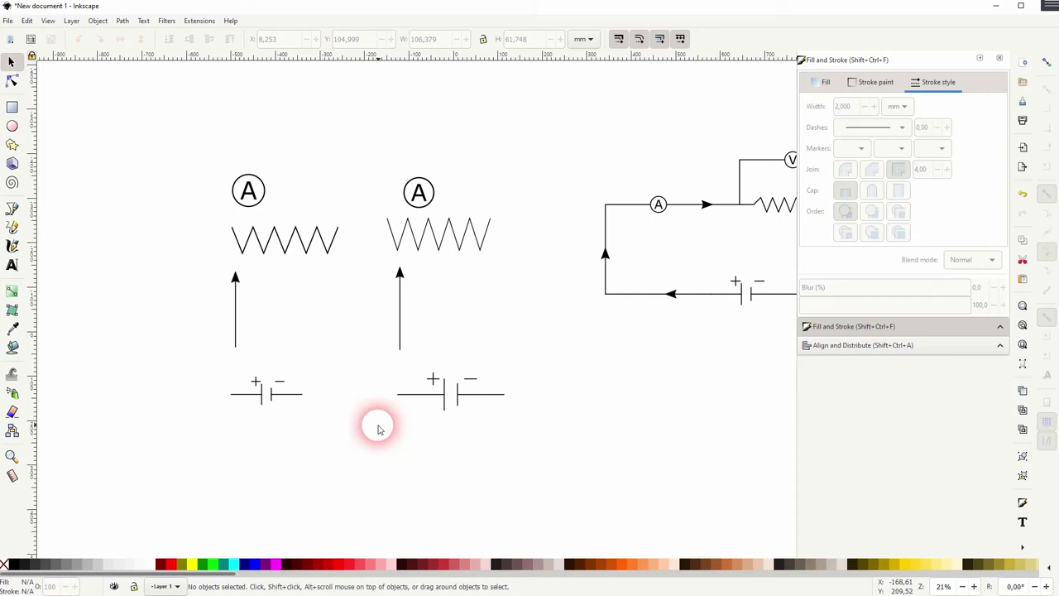
drag(378, 428, 554, 358)
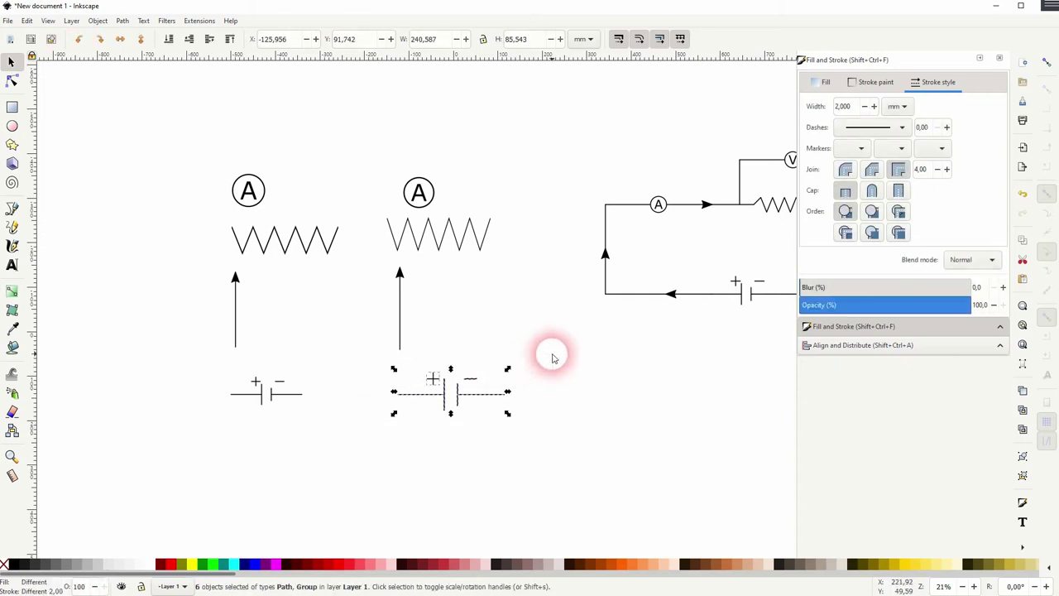
key(ctrl+g)
click(539, 394)
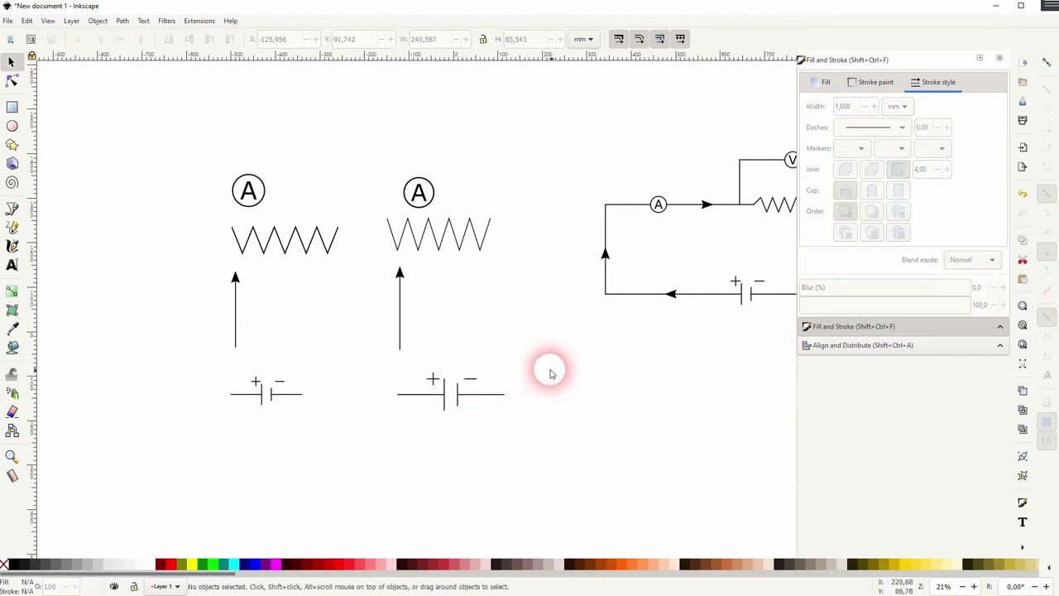
Add a rectangular grid to the document through the document properties.
drag(586, 379, 400, 365)
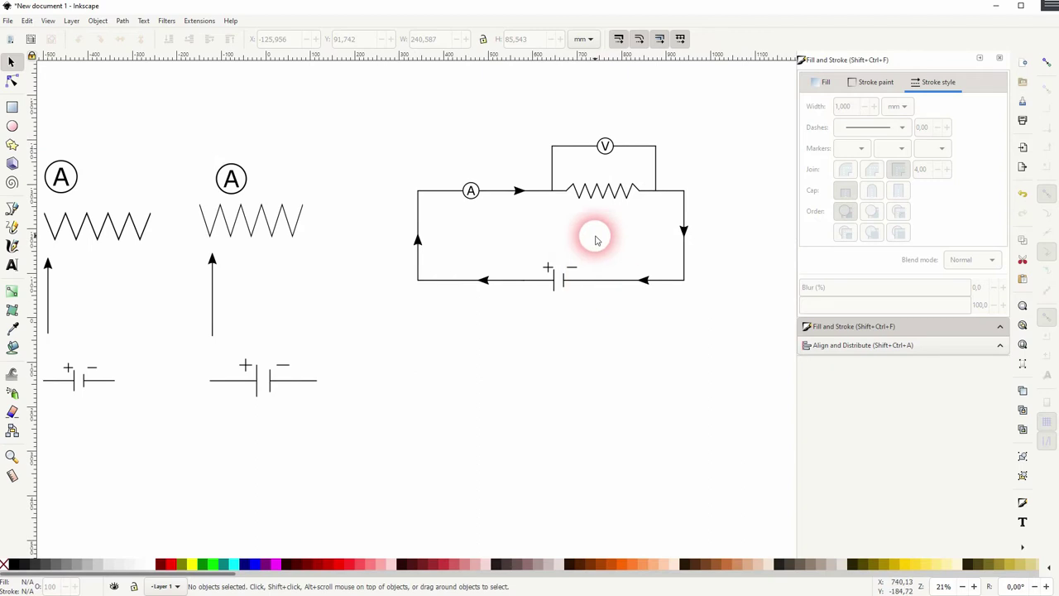
click(10, 21)
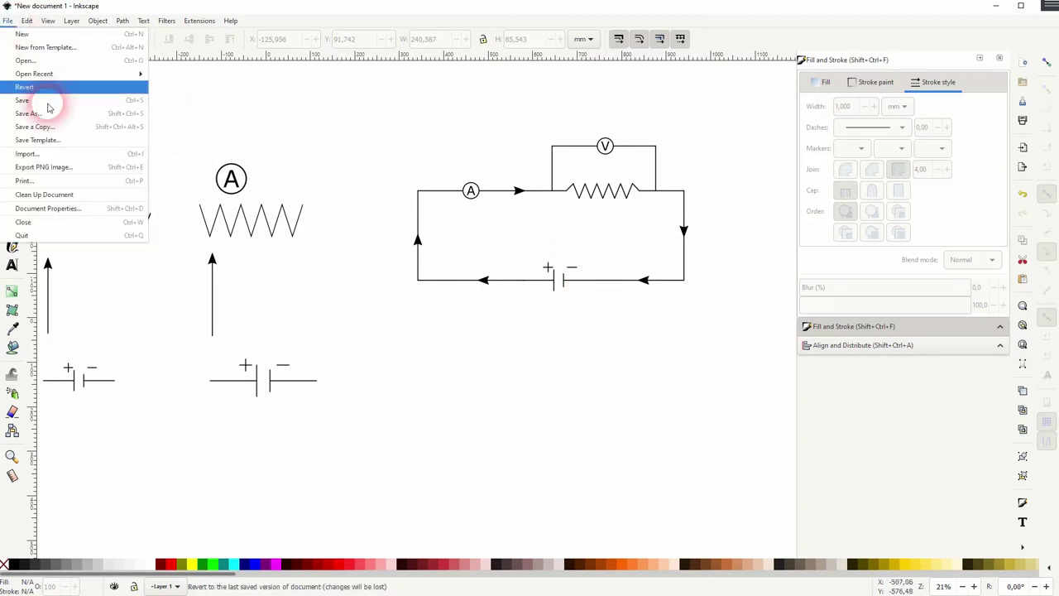
click(83, 207)
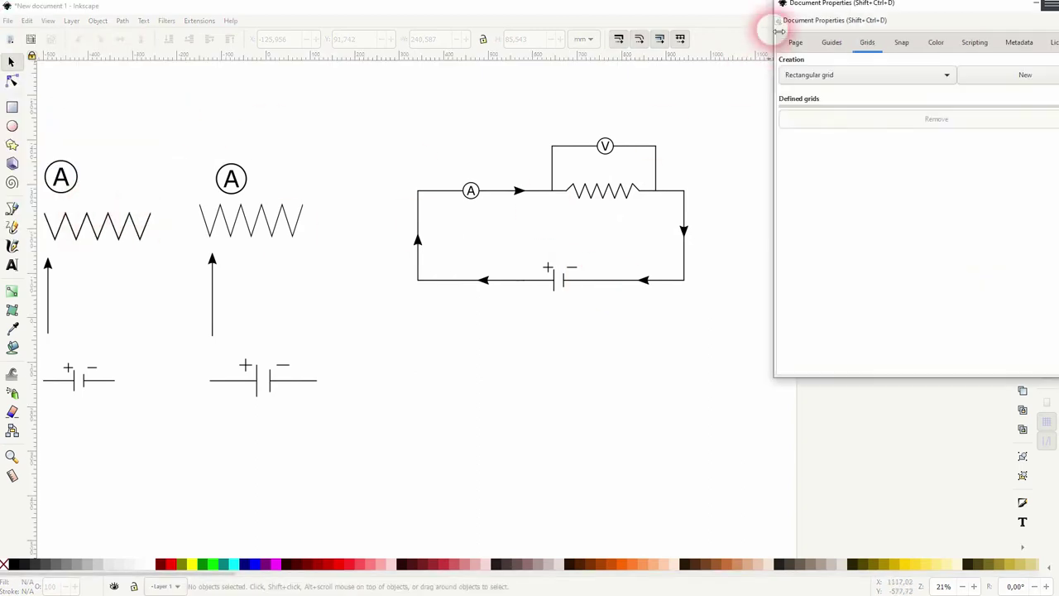
mouse_move(924, 6)
mouse_down()
mouse_move(747, 108)
mouse_move(608, 116)
mouse_up()
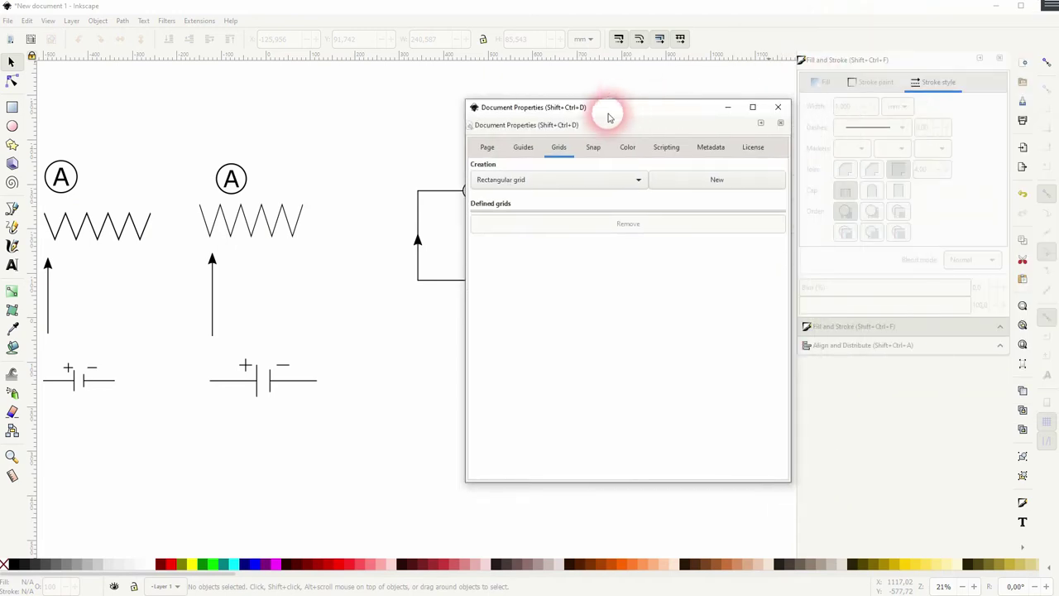
click(488, 146)
click(559, 146)
click(592, 183)
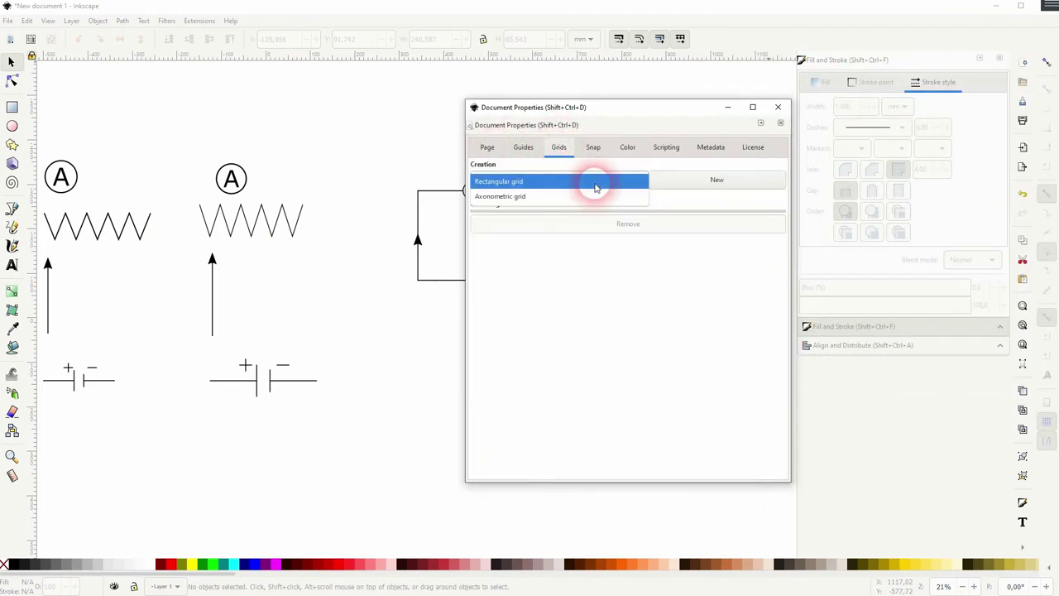
click(567, 180)
click(711, 189)
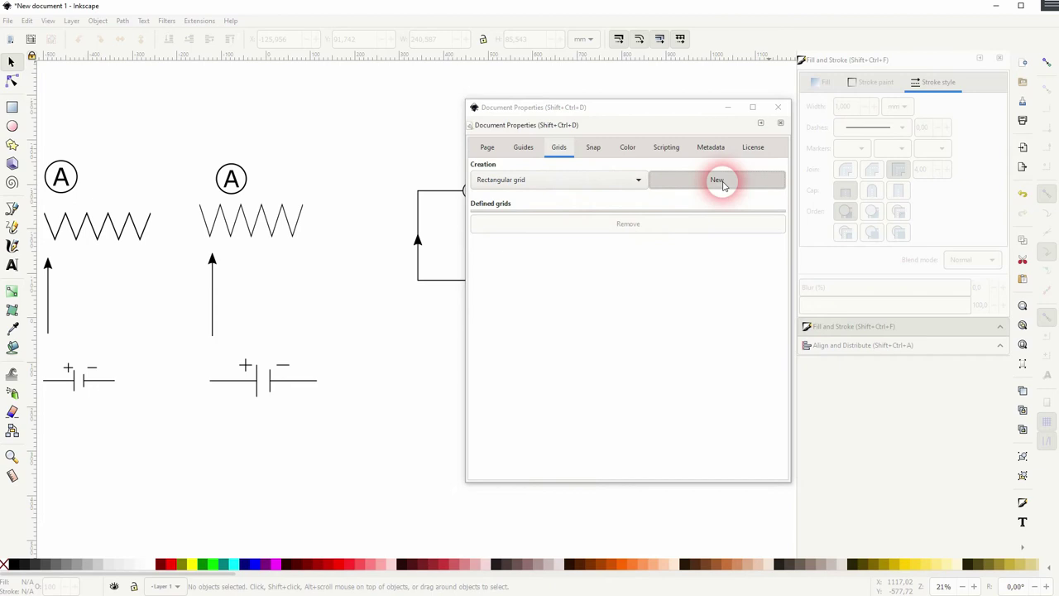
click(790, 114)
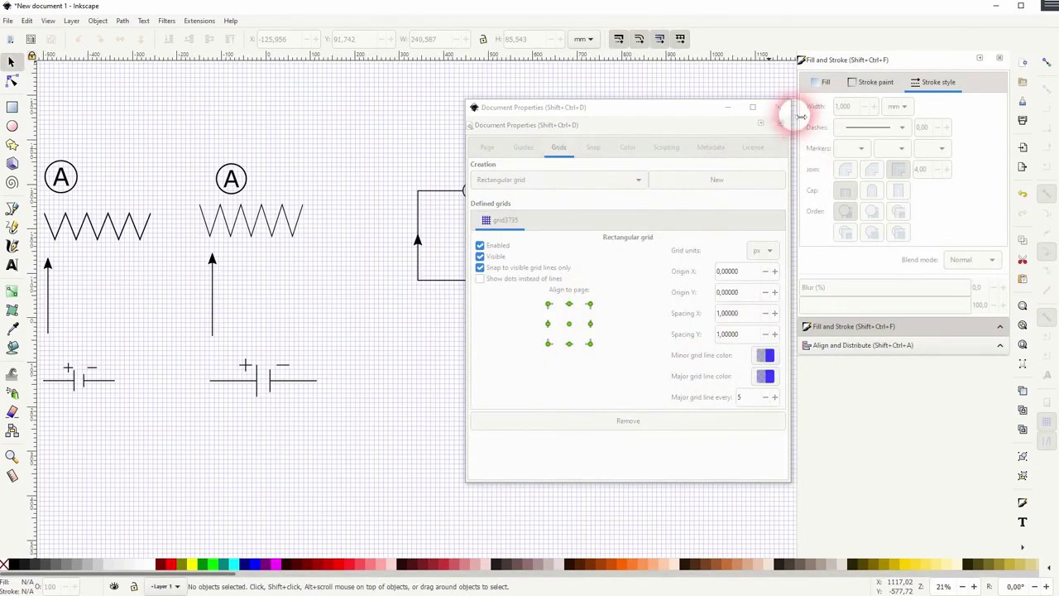
click(436, 413)
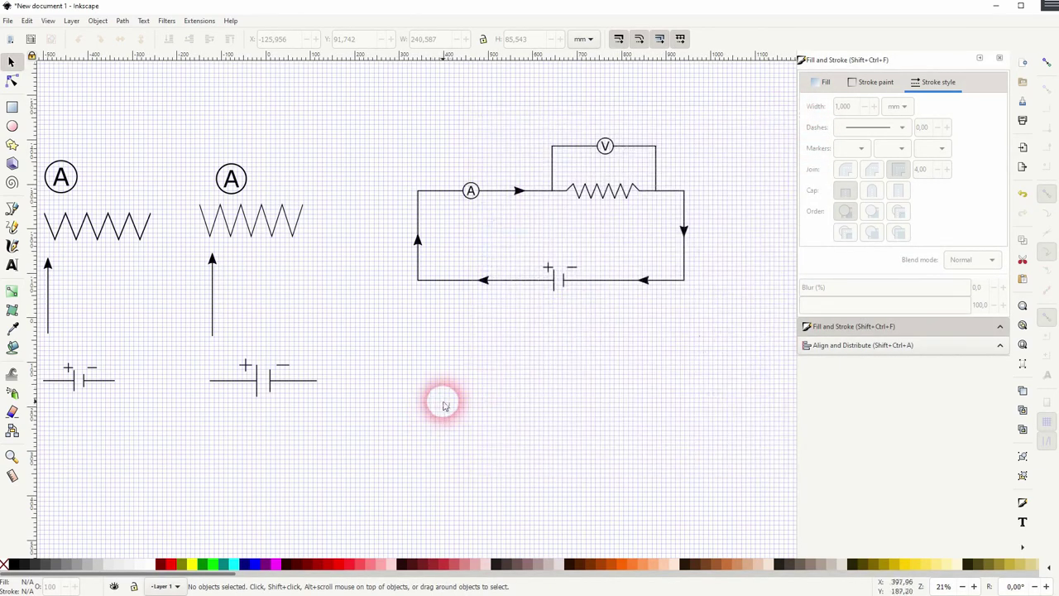
Place a copy of the current arrow in the free area below the example circuit, and stack a second copy directly above it.
click(418, 319)
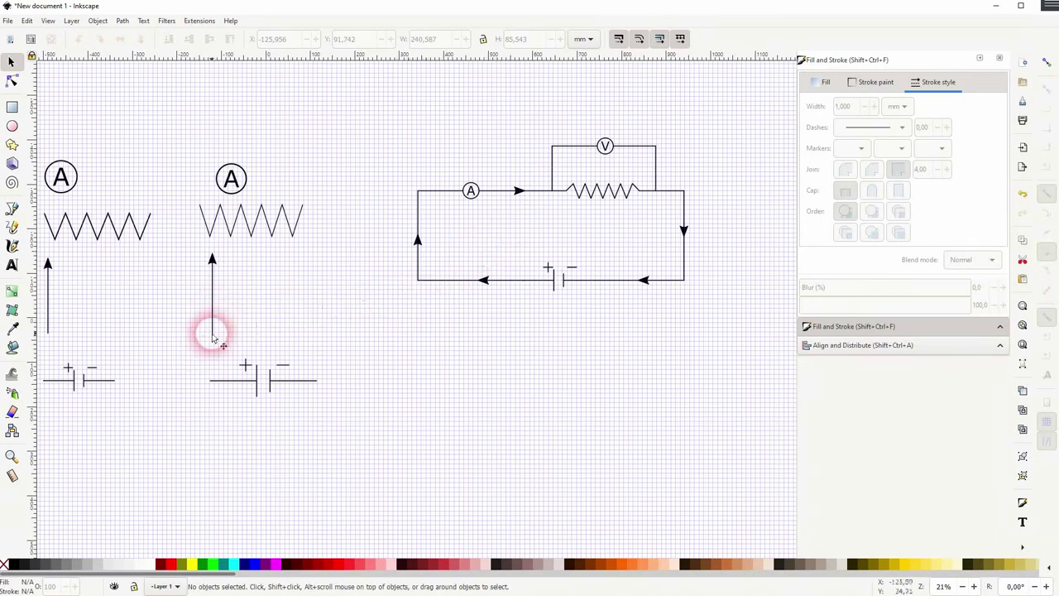
drag(199, 344, 248, 239)
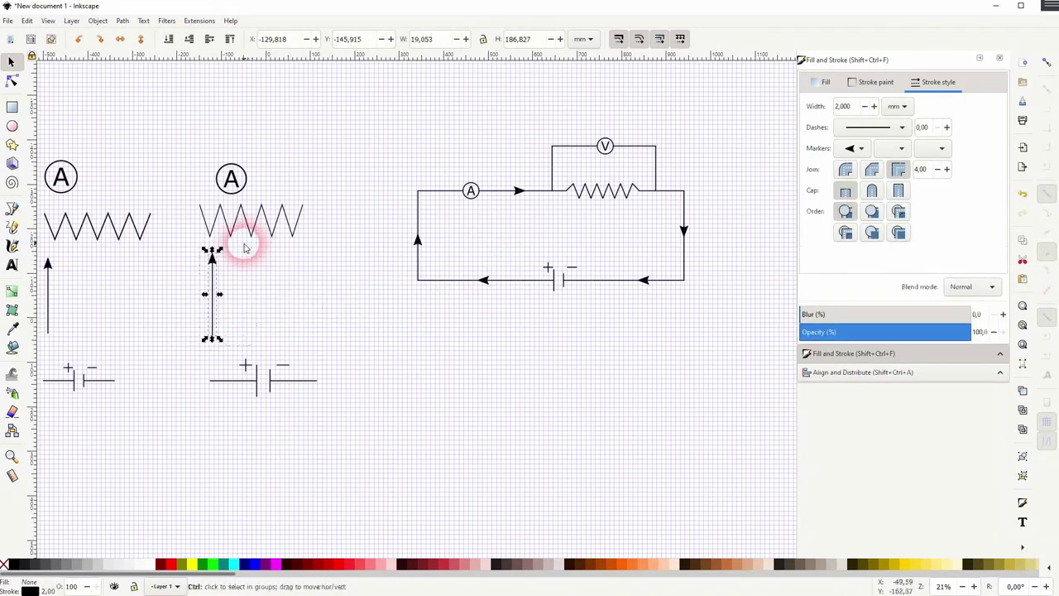
drag(214, 280, 423, 477)
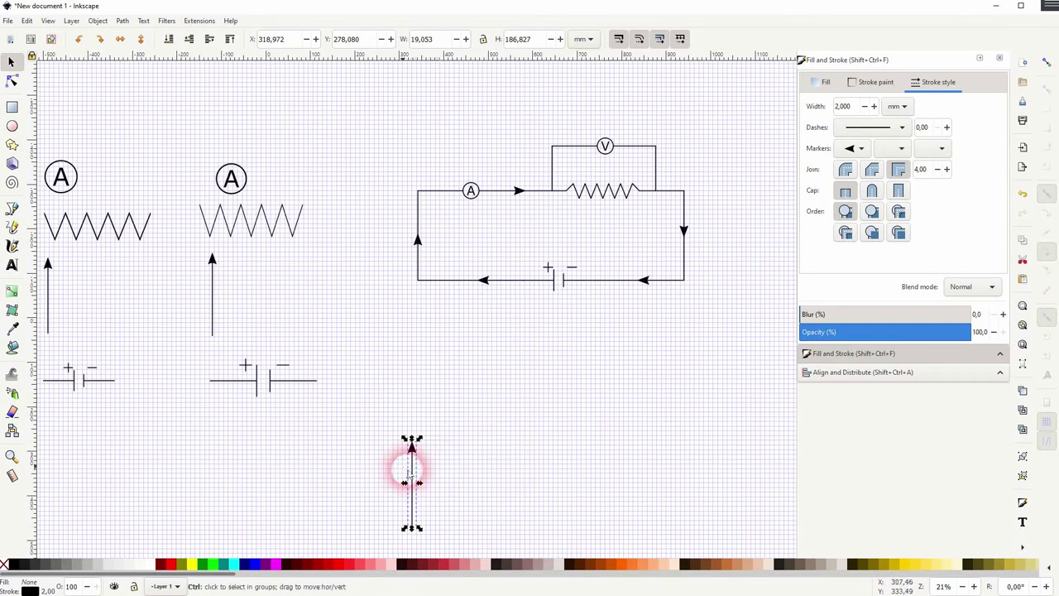
drag(416, 478, 415, 374)
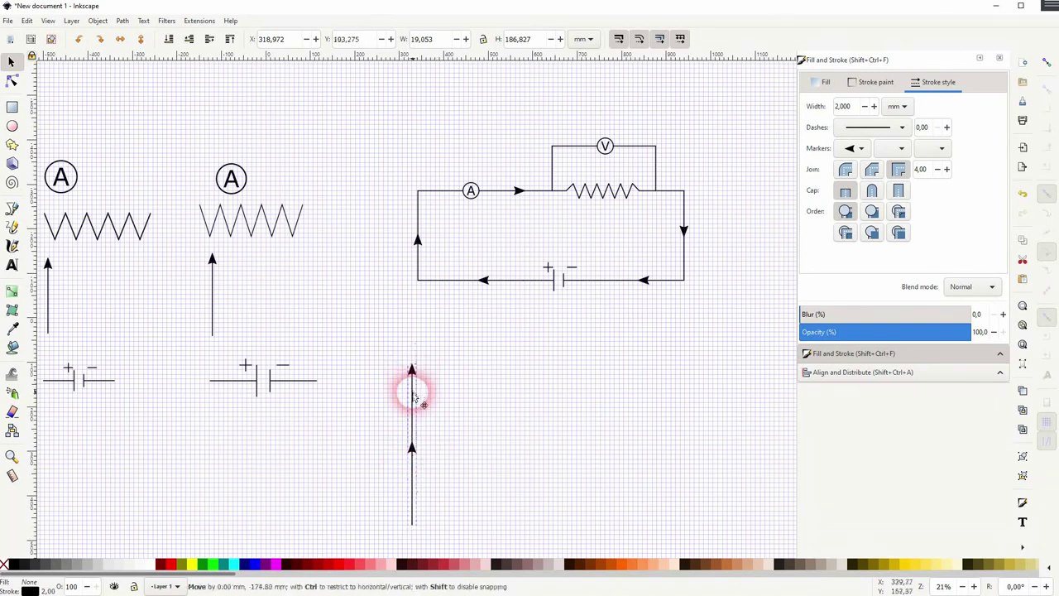
Remove the arrowhead marker from the upper arrow copy, leaving a plain line.
click(857, 148)
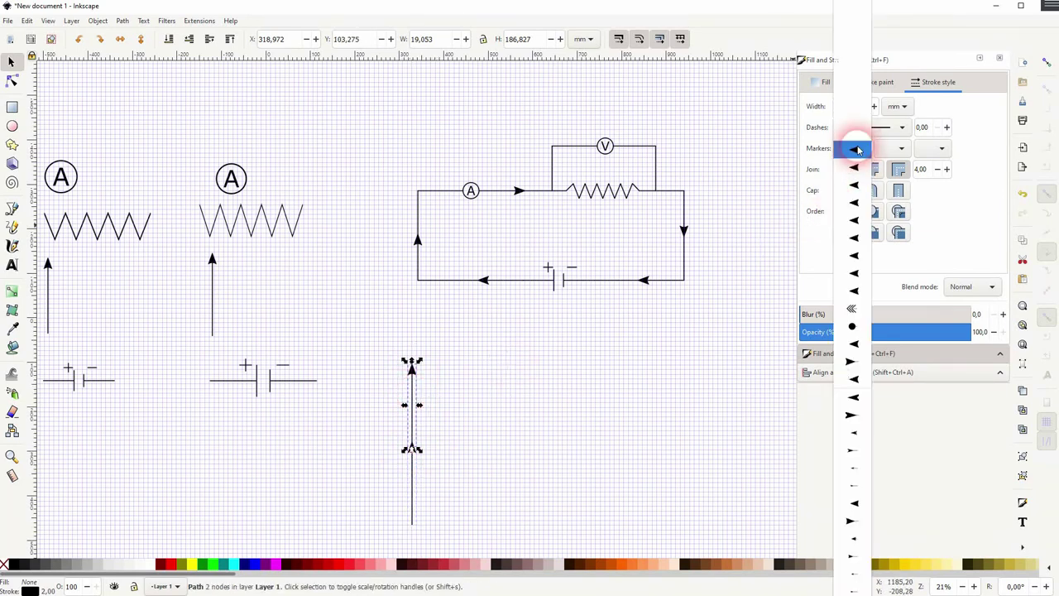
click(855, 137)
click(475, 397)
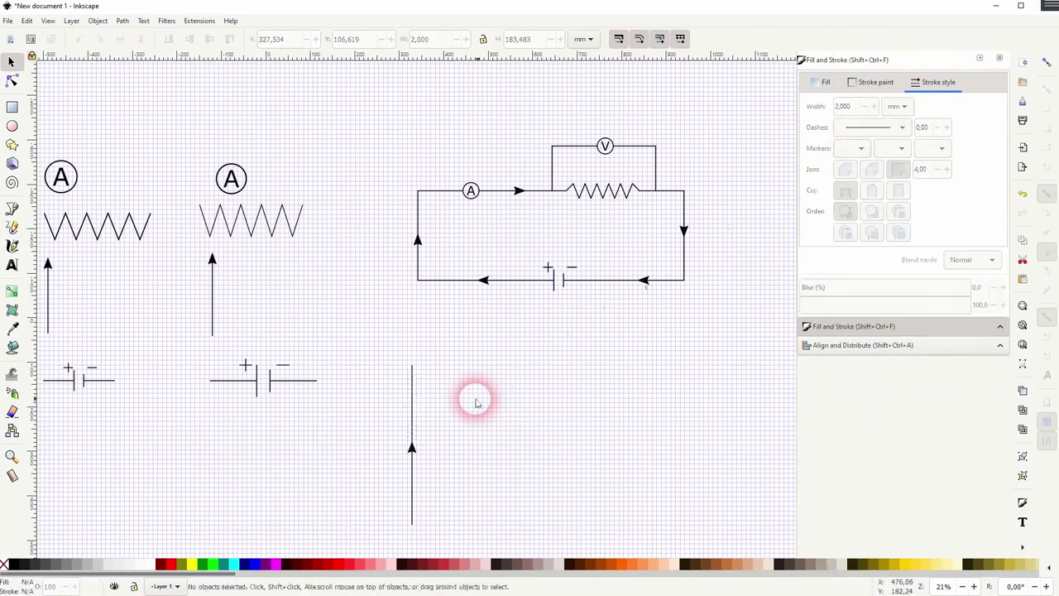
Duplicate the plain line, rotate the copy 90° to horizontal, and place it at the top end of the vertical line.
click(412, 402)
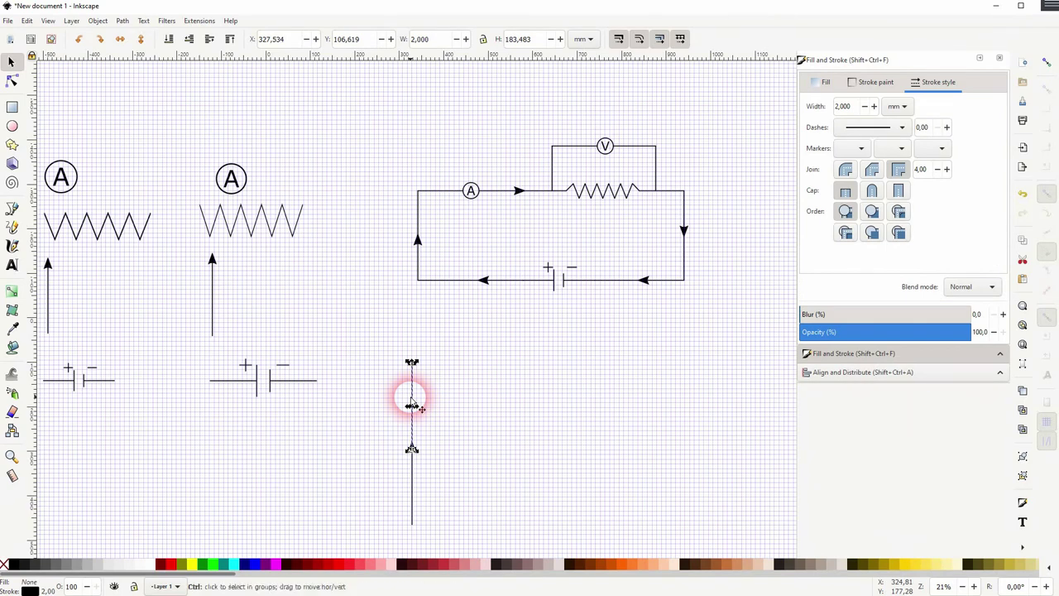
drag(412, 362, 359, 406)
drag(436, 409, 488, 365)
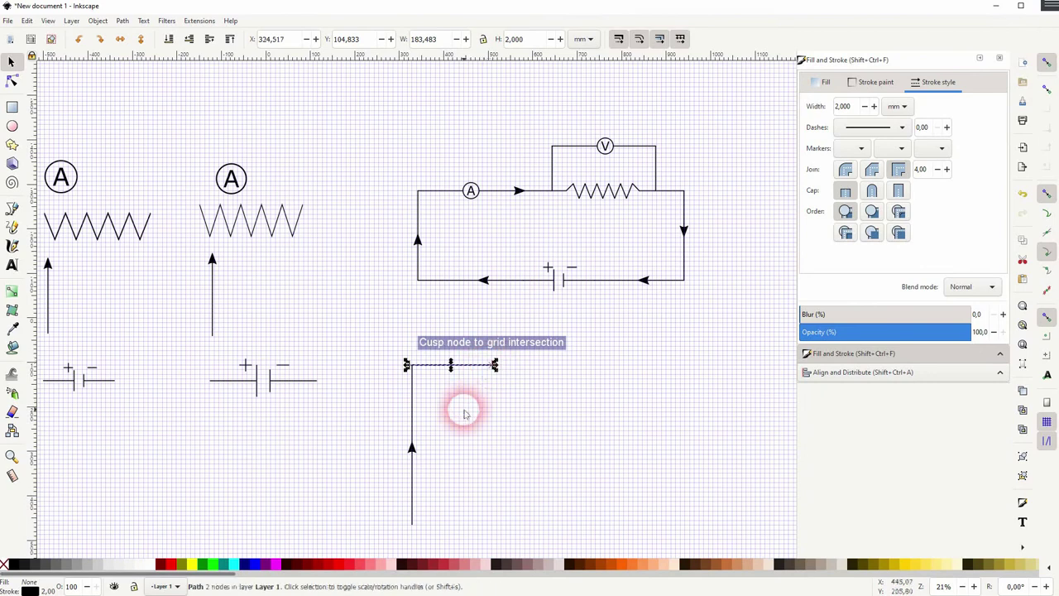
Move the vertical wire pieces and the horizontal line onto grid intersections so that they meet at the circuit's upper-left corner.
click(465, 413)
scroll(416, 474, up, 1)
mouse_move(452, 484)
mouse_down()
mouse_move(418, 505)
mouse_move(461, 438)
mouse_up()
mouse_move(385, 519)
mouse_down()
mouse_move(440, 345)
mouse_move(434, 376)
mouse_up()
drag(421, 450, 440, 400)
drag(422, 350, 414, 348)
click(542, 252)
drag(542, 252, 453, 277)
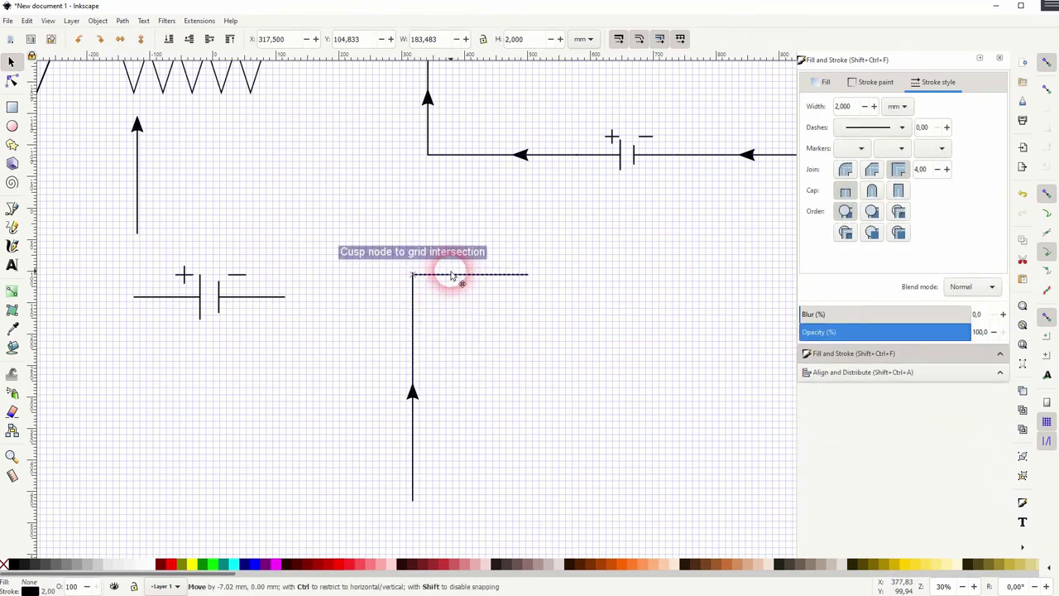
Move the horizontal line so its left end snaps to the vertical wire's top end at the upper-left corner.
click(456, 310)
scroll(409, 275, up, 6)
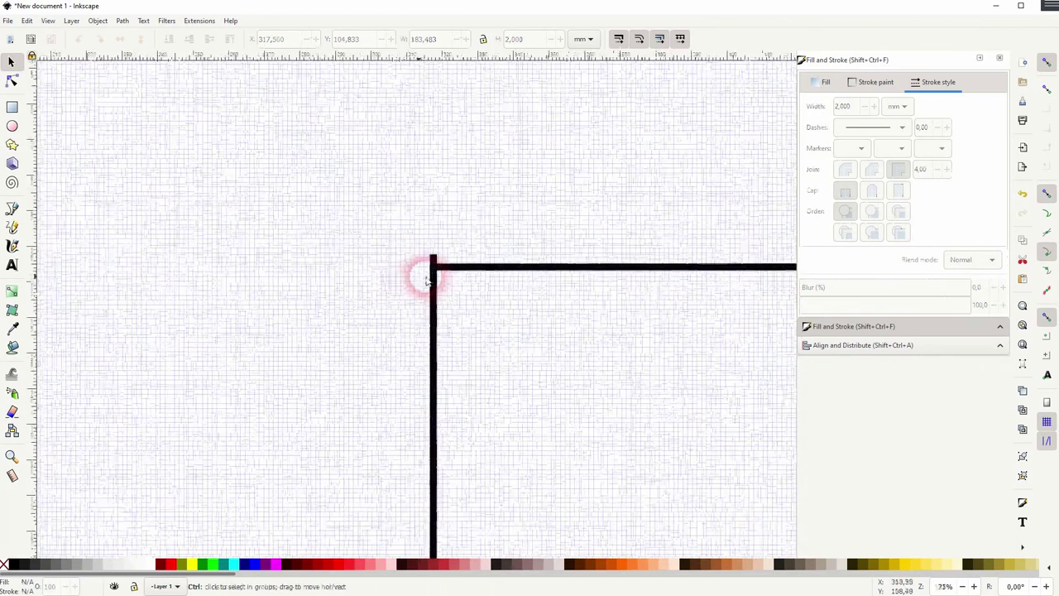
mouse_move(508, 271)
mouse_down()
mouse_move(503, 245)
mouse_move(511, 253)
mouse_up()
click(562, 352)
scroll(570, 381, down, 1)
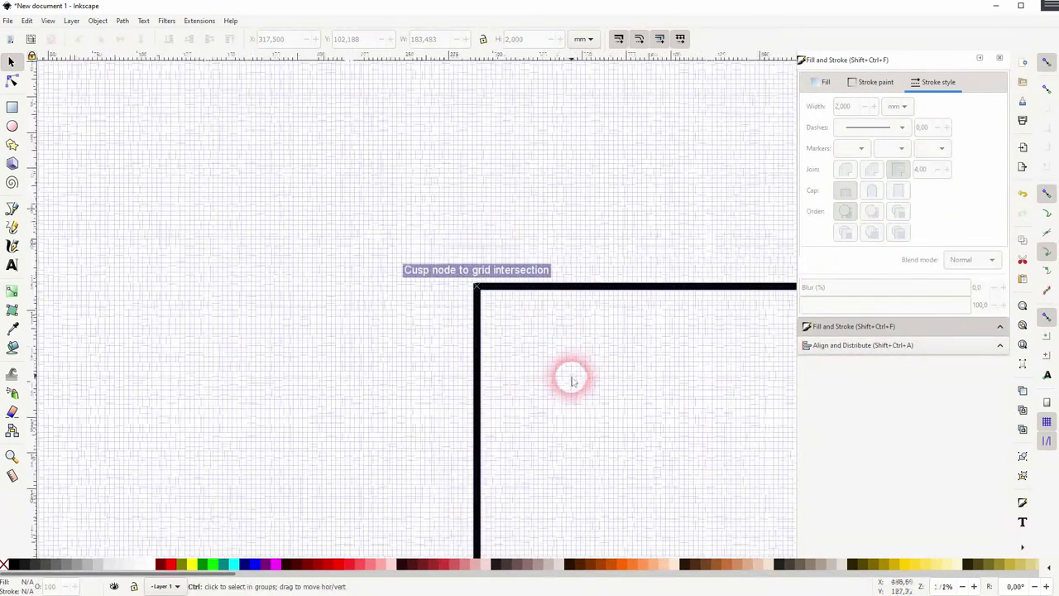
scroll(513, 386, down, 6)
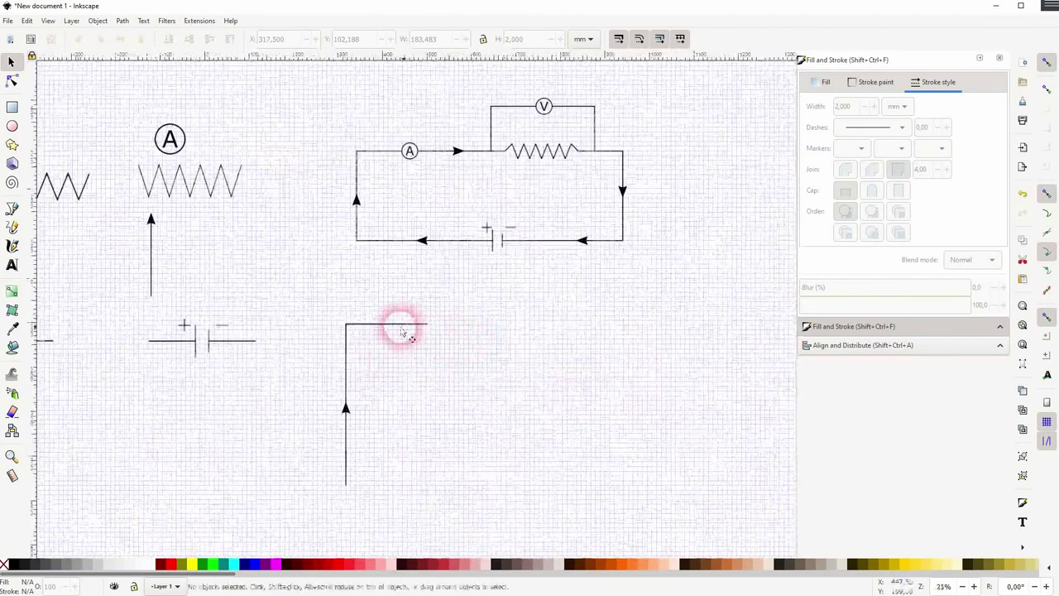
Place a copy of the ammeter symbol at the horizontal line's right end and centre it vertically on the line.
drag(312, 303, 366, 320)
mouse_move(202, 121)
mouse_down()
mouse_move(256, 162)
mouse_move(260, 181)
mouse_move(285, 178)
mouse_move(529, 350)
mouse_move(511, 352)
mouse_up()
shift+click(464, 341)
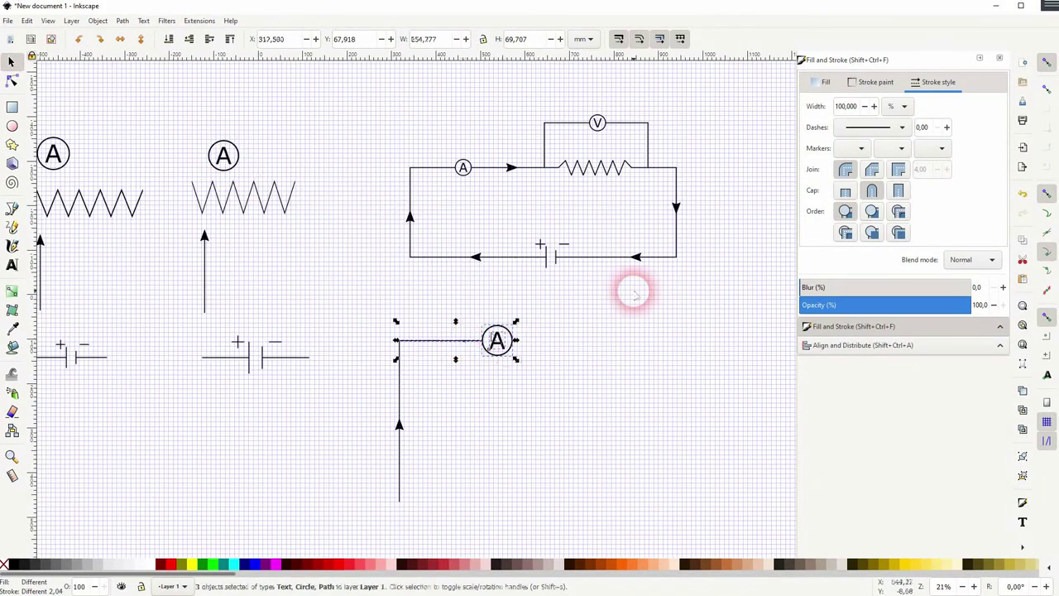
click(901, 345)
click(917, 139)
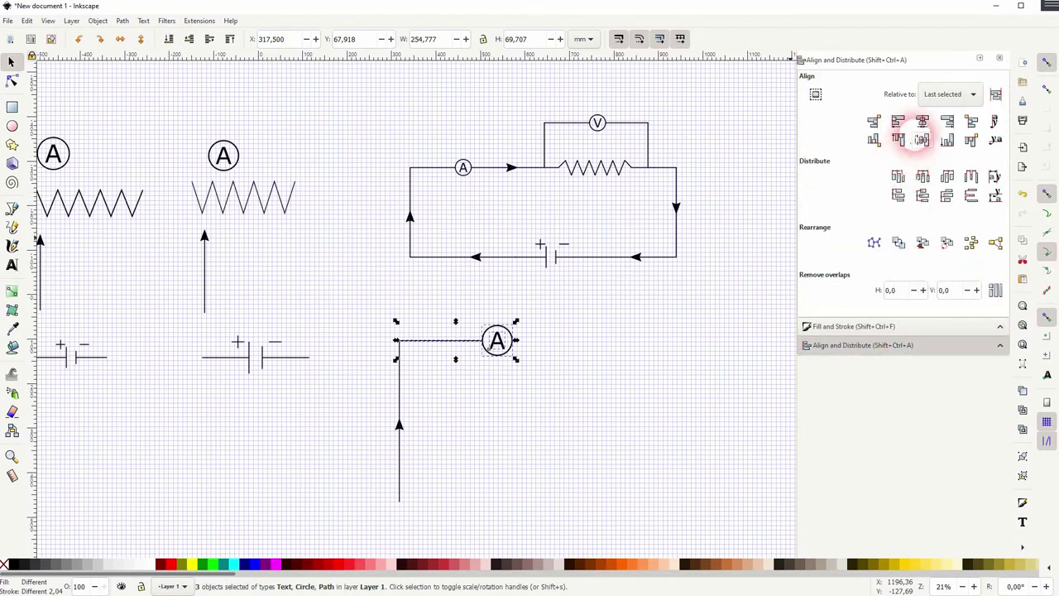
Group the ammeter's circle with its letter A and nudge the group left until it touches the line's end.
click(488, 341)
scroll(488, 344, up, 4)
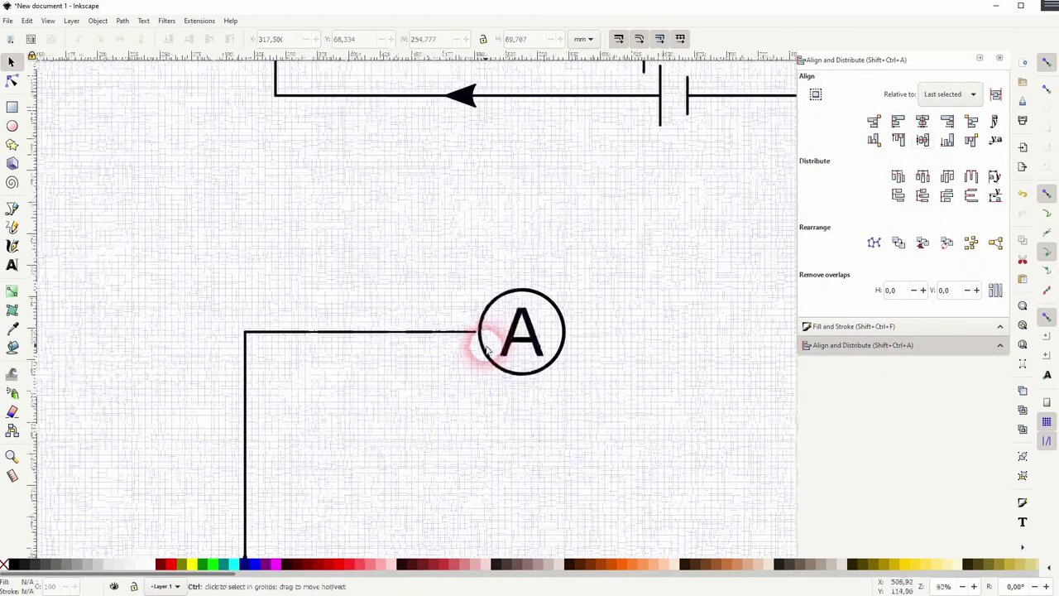
click(489, 346)
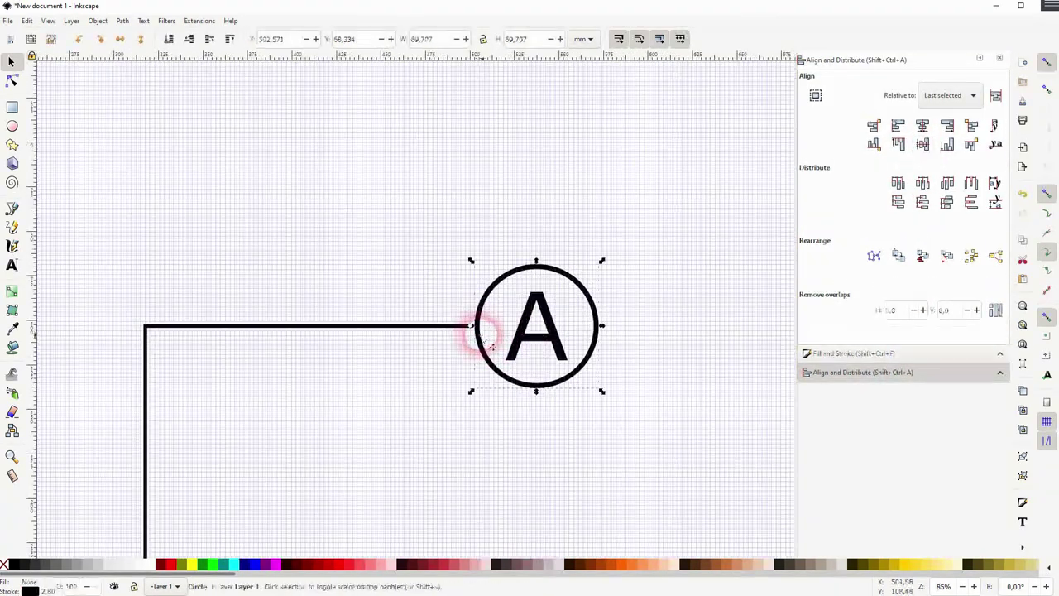
shift+click(523, 342)
key(ctrl+g)
key(Left)
key(Left)
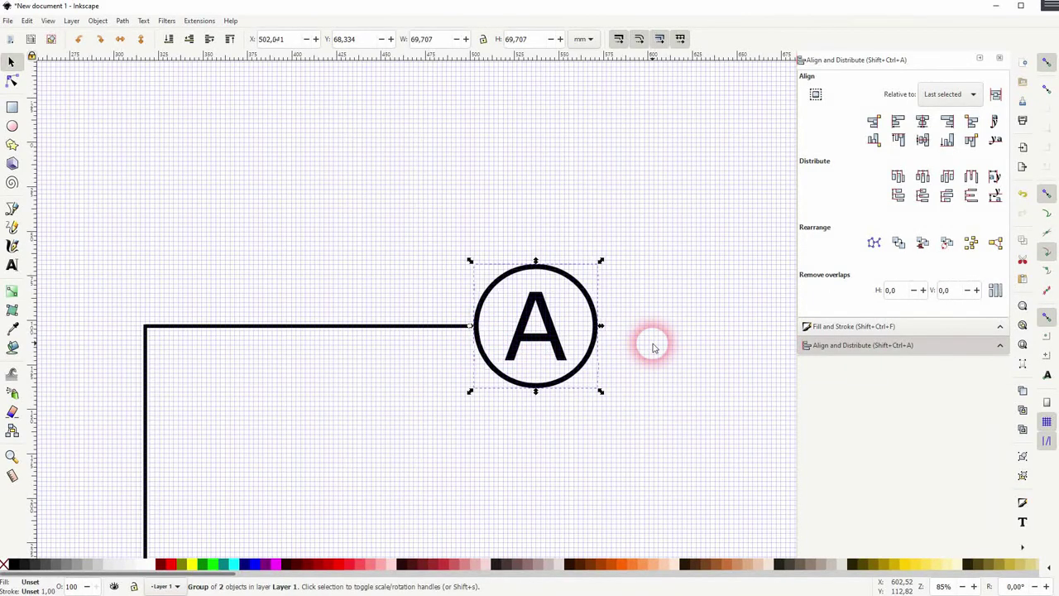
click(658, 349)
drag(451, 430, 629, 244)
key(ctrl+g)
Duplicate the vertical arrow, rotate the copy 90° to point right, and place it after the ammeter, centred vertically on the symbol.
scroll(594, 429, down, 4)
drag(405, 518, 450, 422)
key(ctrl+d)
key(ctrl+])
drag(459, 476, 617, 351)
drag(498, 403, 662, 338)
click(922, 142)
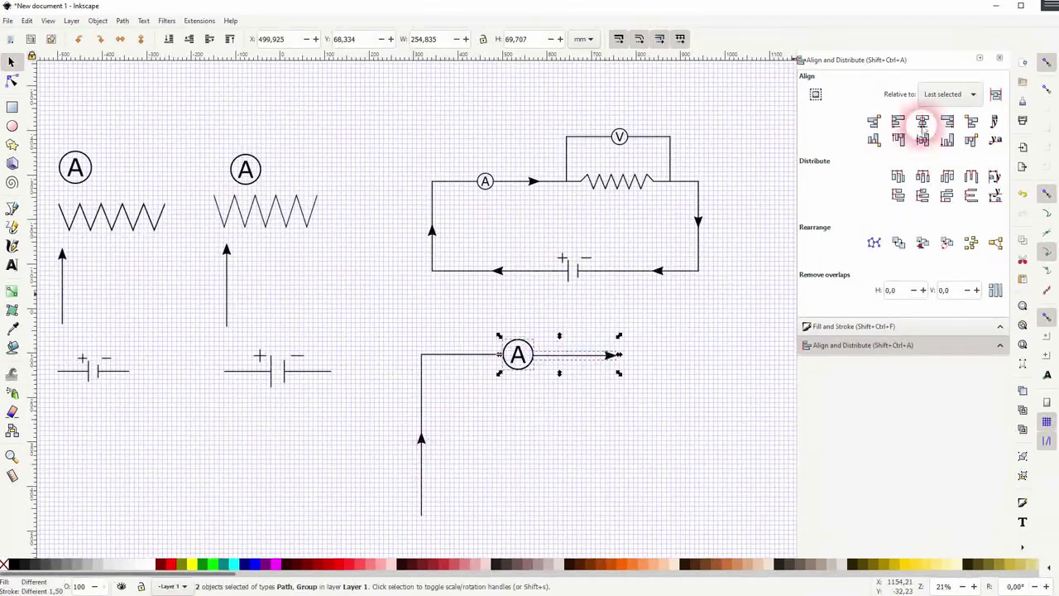
click(661, 372)
Extend the wire past the arrow with a copy of the plain line, and place a resistor copy centred vertically on it.
drag(449, 347, 669, 371)
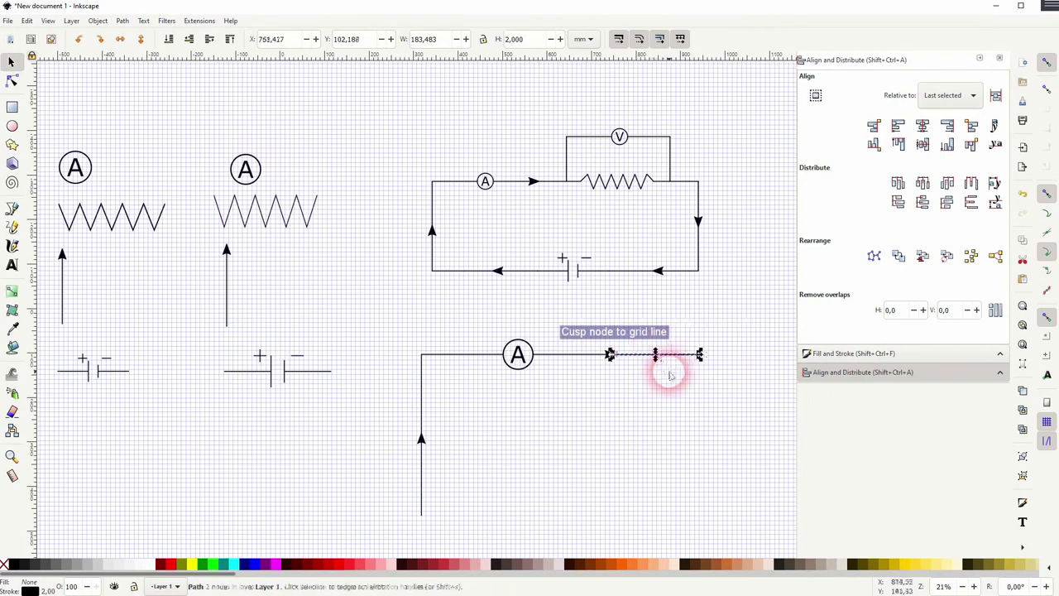
click(720, 397)
click(282, 217)
drag(282, 216, 672, 354)
drag(603, 354, 604, 354)
click(923, 136)
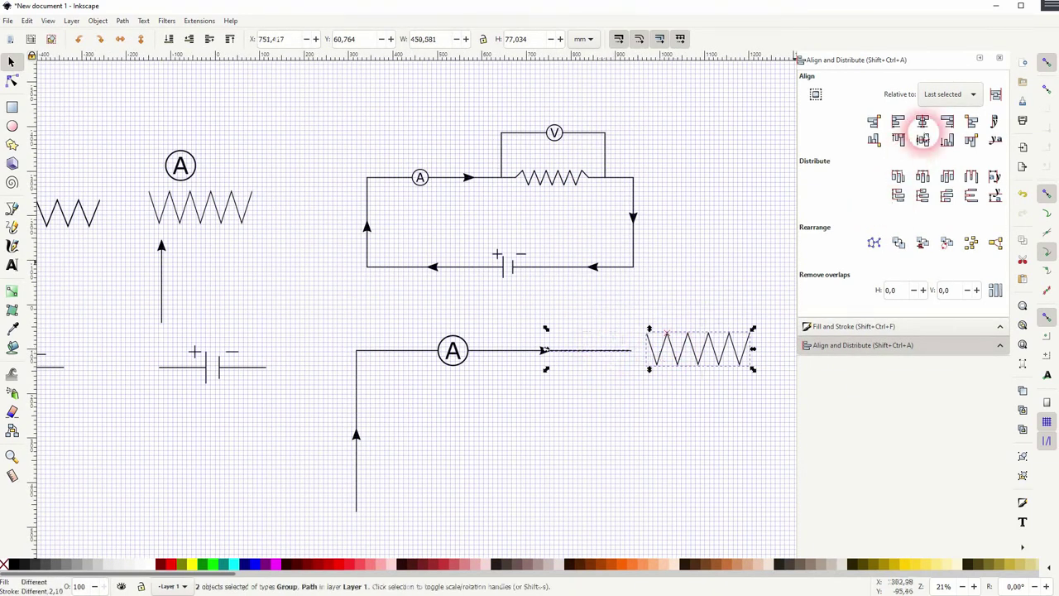
click(662, 437)
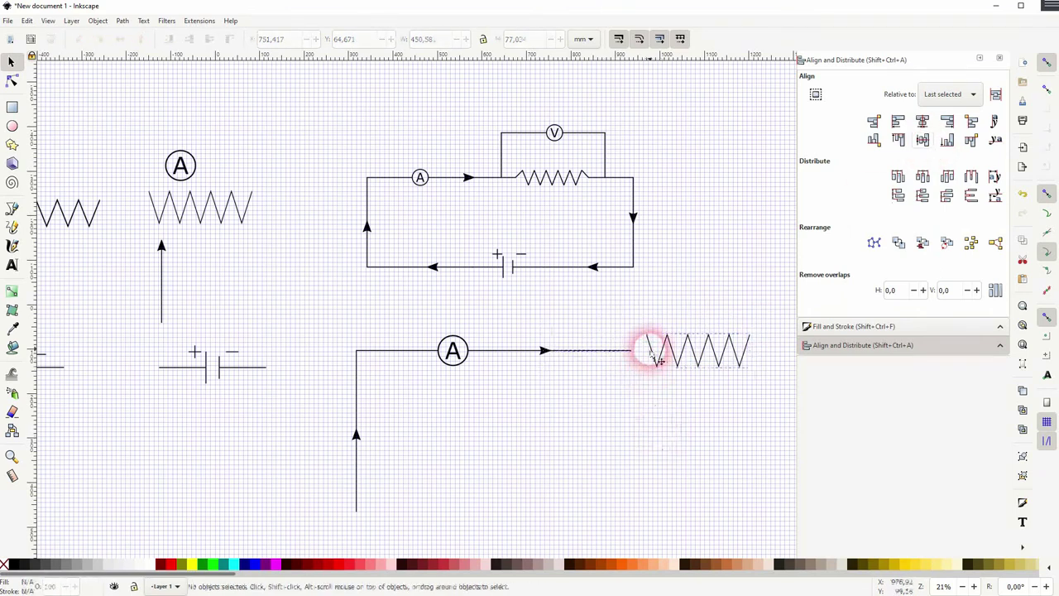
Draw a straight segment with the Pen tool from the wire's right end to the resistor's upper-left end point.
click(12, 207)
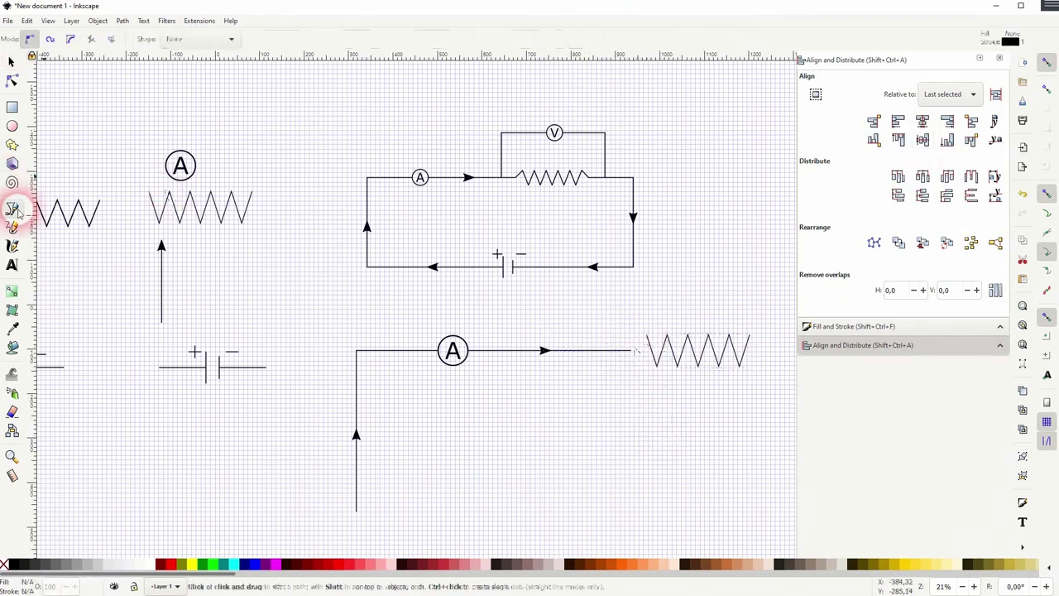
click(630, 354)
ctrl+scroll(628, 355, up, 5)
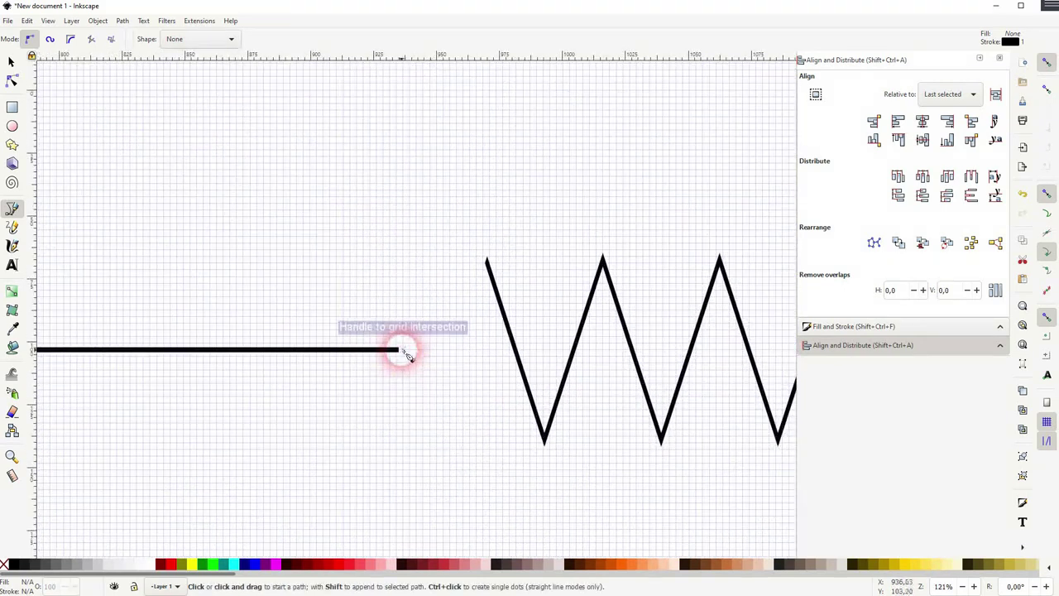
click(399, 350)
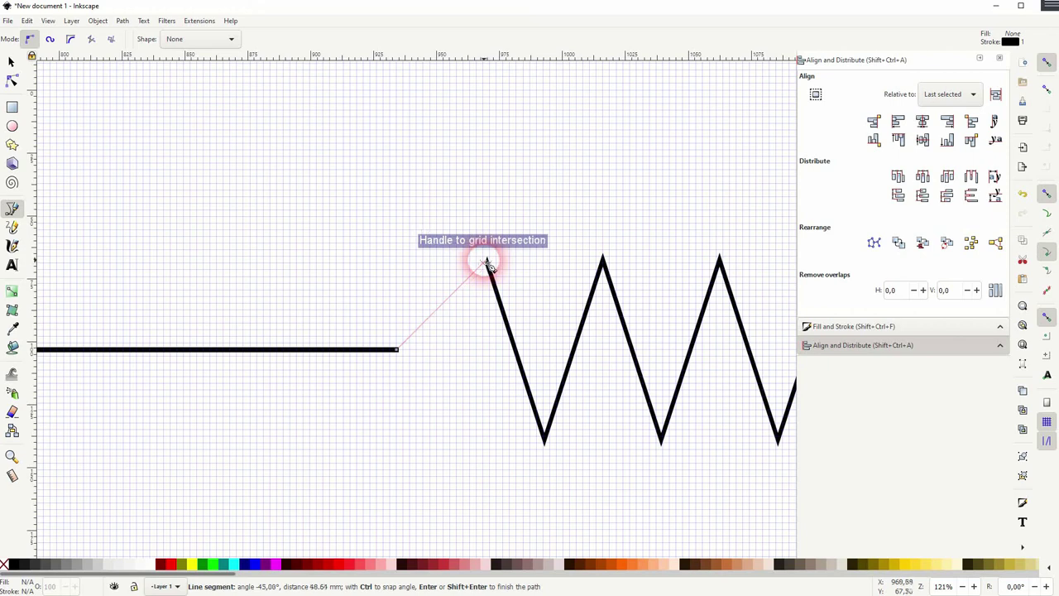
click(486, 263)
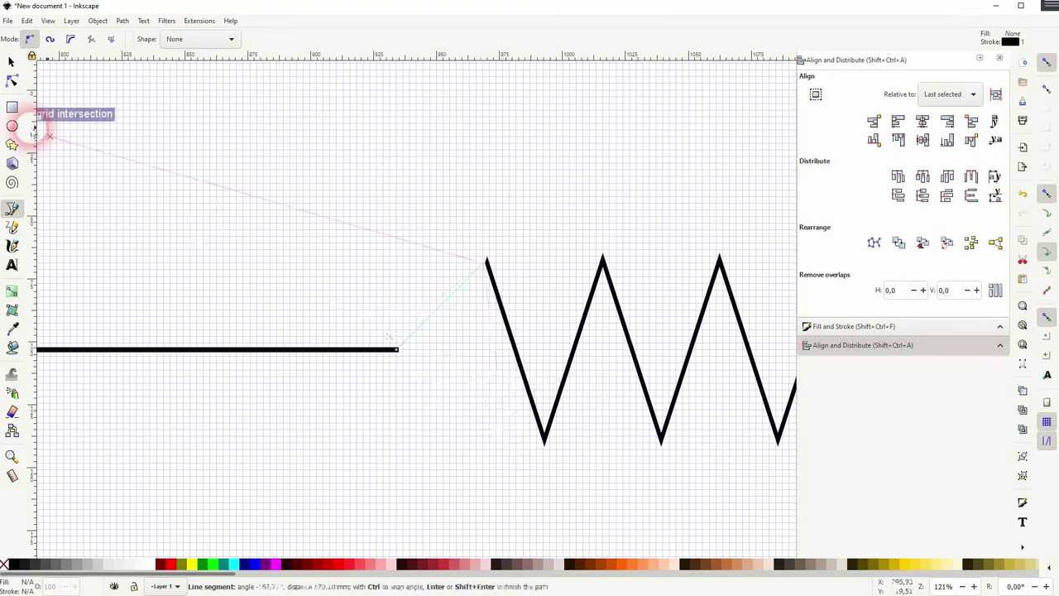
click(12, 65)
click(461, 425)
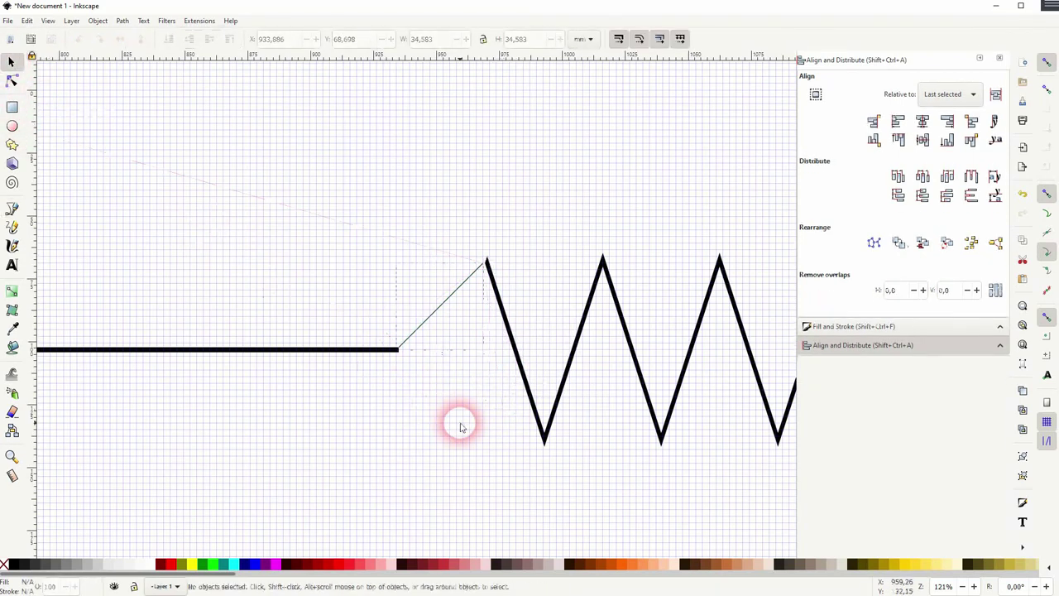
Place a copy of the plain horizontal line to the right of the resistor, leaving a gap for the connecting segment.
scroll(460, 425, down, 3)
drag(594, 451, 431, 409)
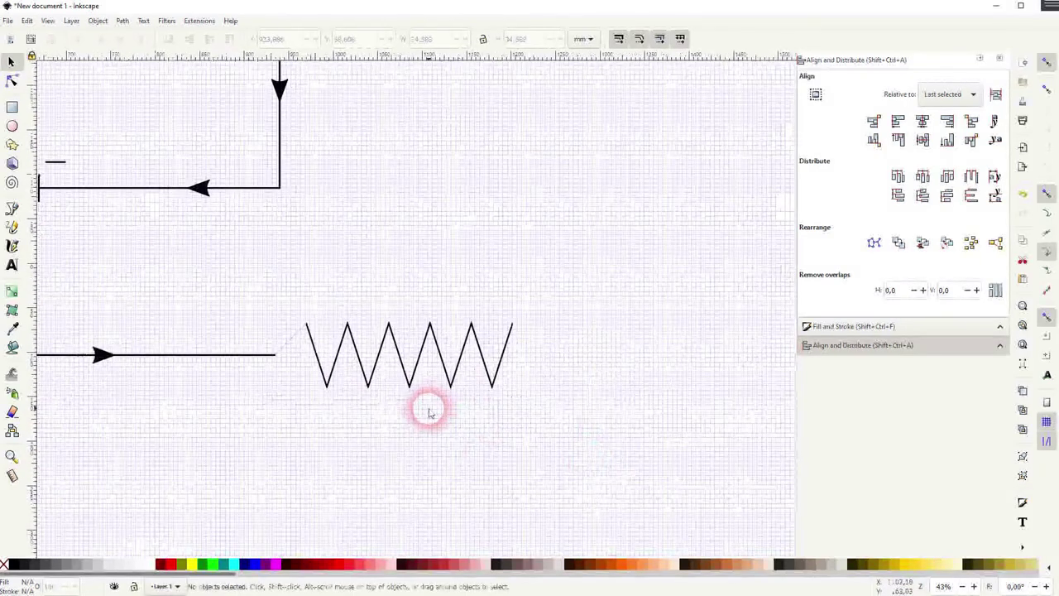
scroll(429, 413, down, 2)
scroll(406, 367, up, 1)
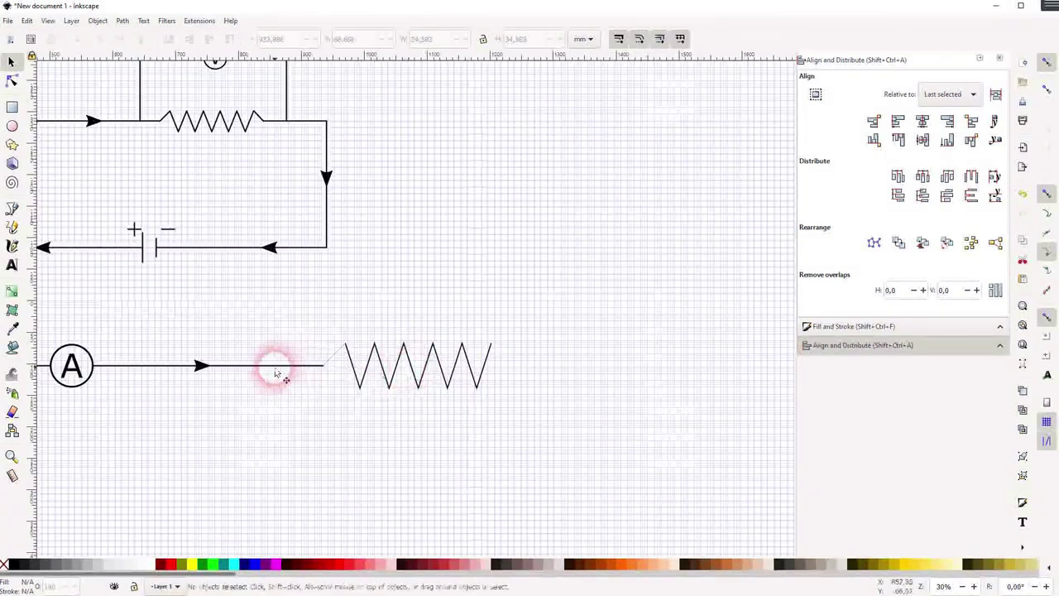
click(273, 369)
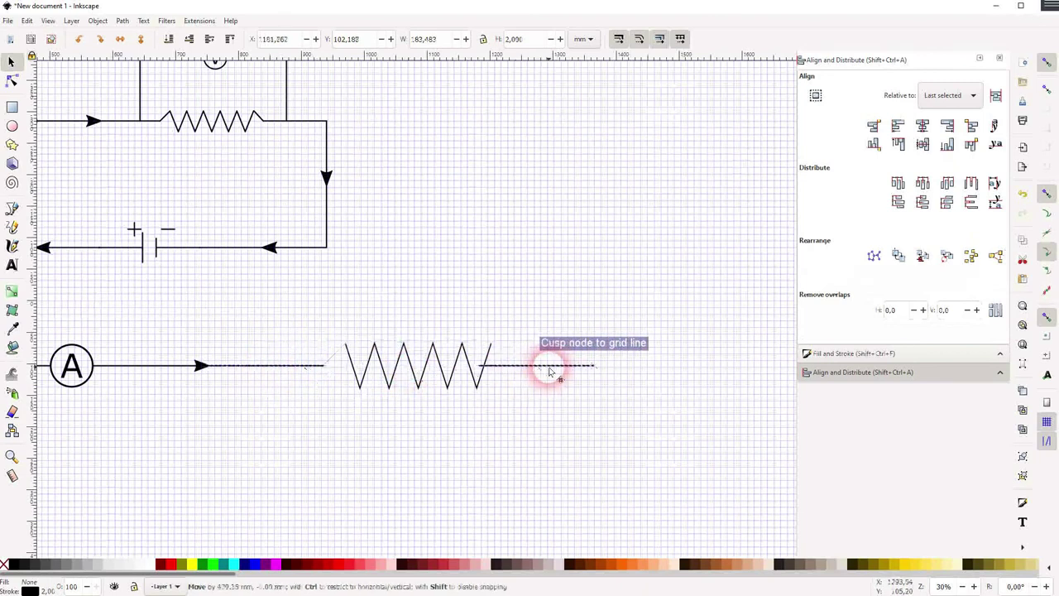
drag(549, 370, 590, 370)
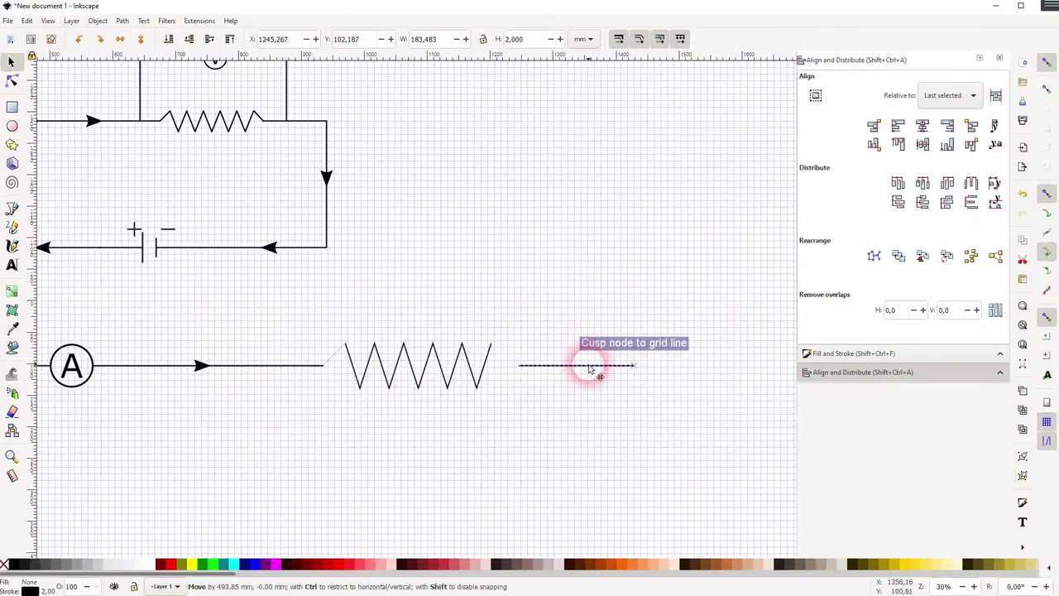
click(438, 427)
Draw a matching straight segment from the right-hand line's left end to the resistor's upper-right end point.
click(22, 211)
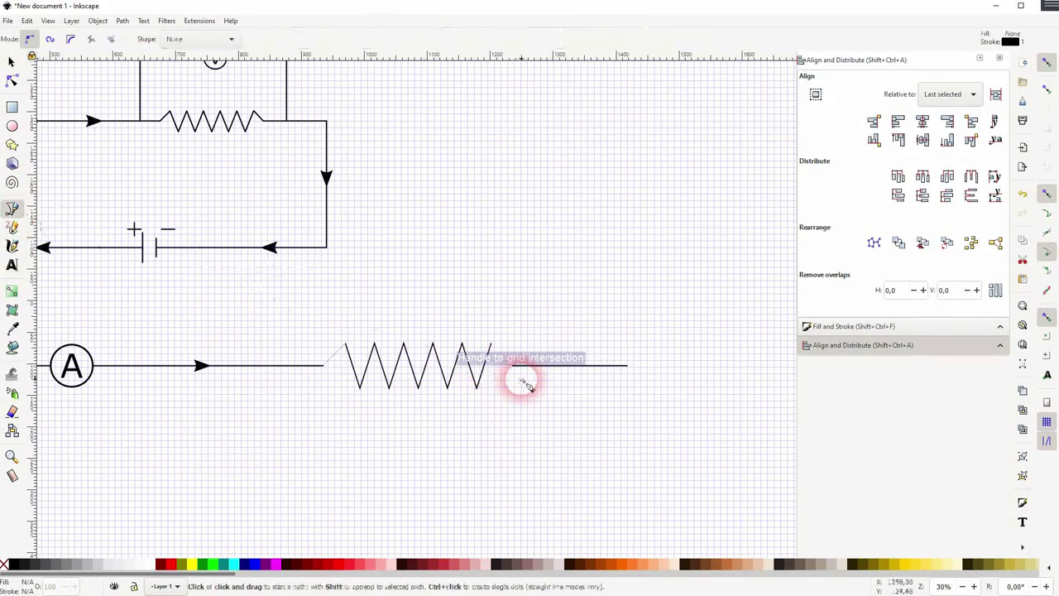
ctrl+scroll(513, 376, up, 3)
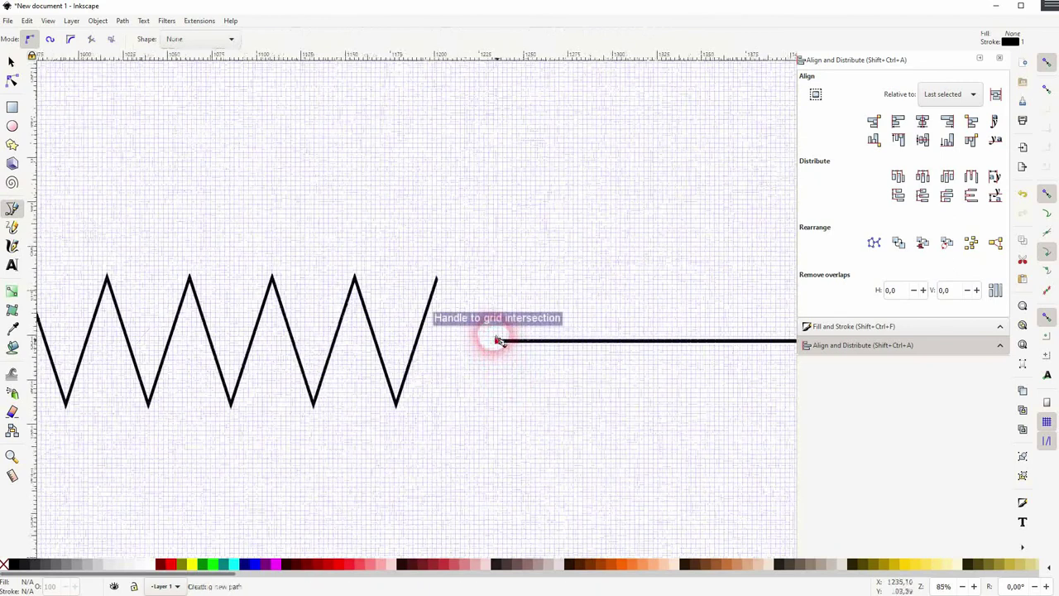
click(497, 341)
click(436, 280)
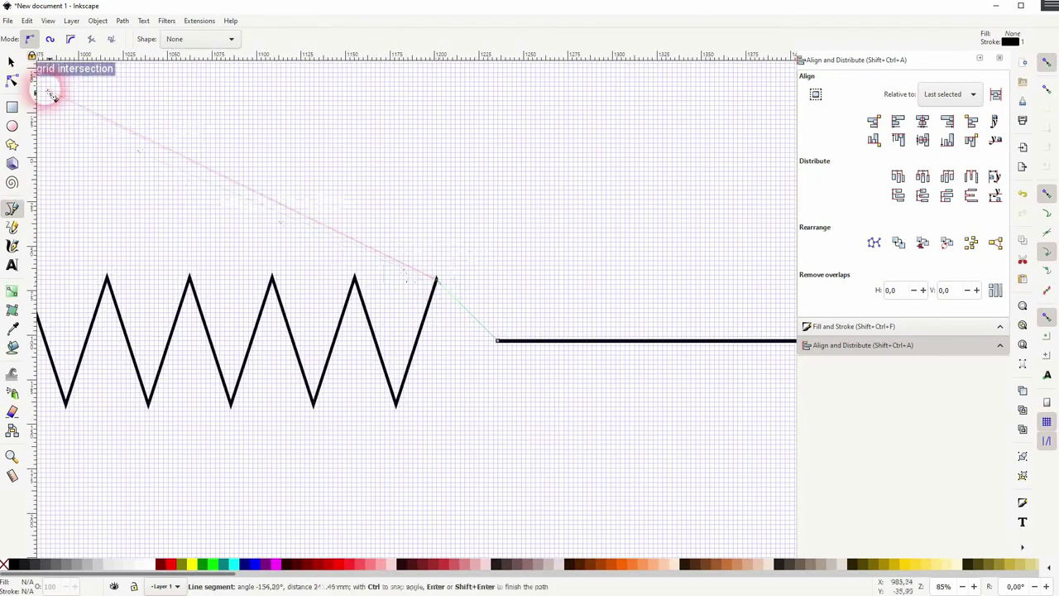
ctrl+scroll(378, 404, down, 4)
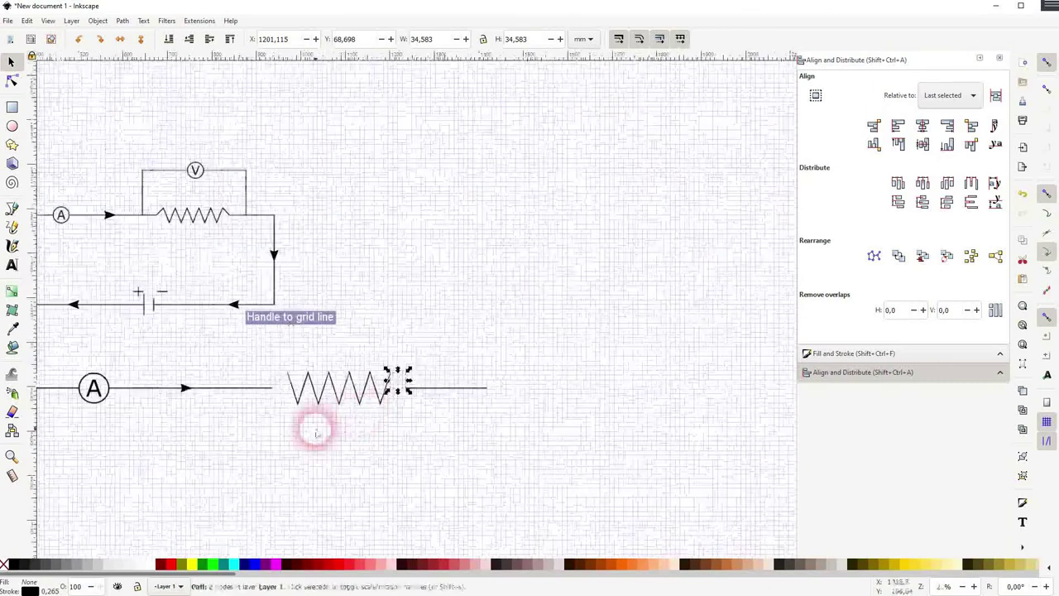
key(space)
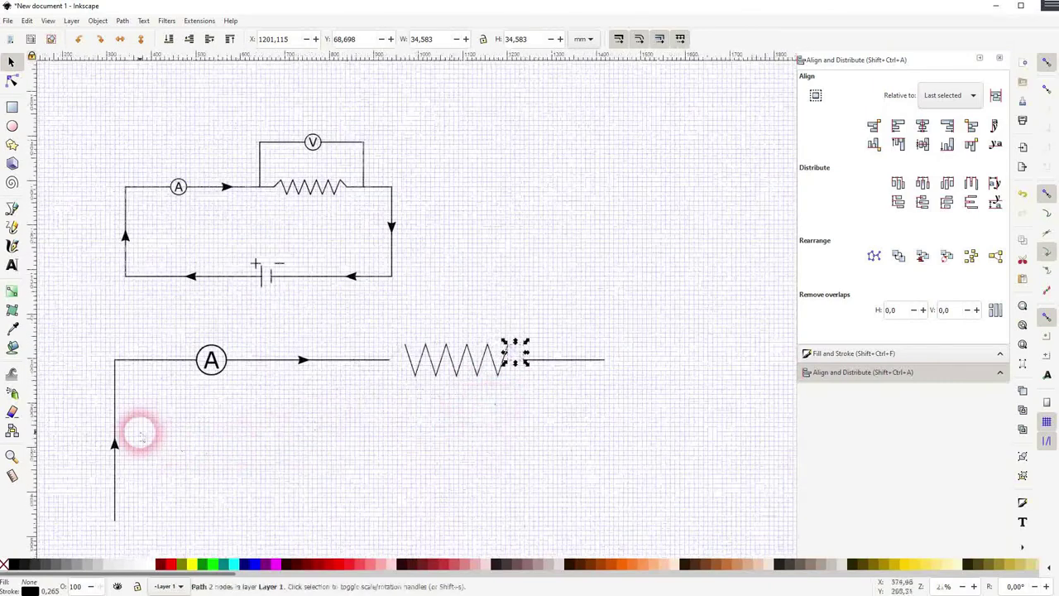
Duplicate the plain upper part of the left vertical wire and move the copy to the top wire's right end.
drag(95, 335, 131, 444)
key(ctrl+d)
drag(115, 407, 609, 407)
Duplicate the left vertical arrow, flip it vertically to point down, and place it below the plain line on the circuit's right side.
drag(97, 532, 163, 426)
key(ctrl+d)
key(v)
drag(115, 468, 620, 460)
shift+click(605, 394)
drag(610, 394, 609, 403)
drag(571, 536, 633, 348)
ctrl+scroll(607, 363, up, 6)
ctrl+scroll(703, 312, down, 6)
click(541, 404)
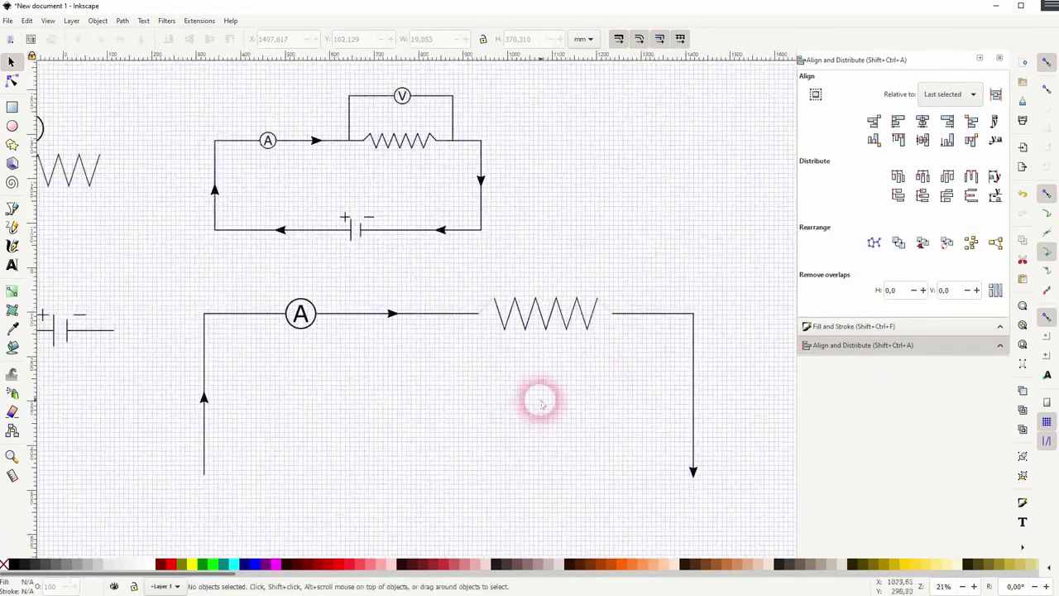
Duplicate the top wire's arrow and adjoining plain line, flip them horizontally, and place them leftward from the circuit's lower-right corner.
drag(303, 350, 485, 273)
key(ctrl+d)
key(h)
drag(440, 317, 682, 447)
ctrl+scroll(687, 480, up, 7)
ctrl+scroll(659, 440, down, 8)
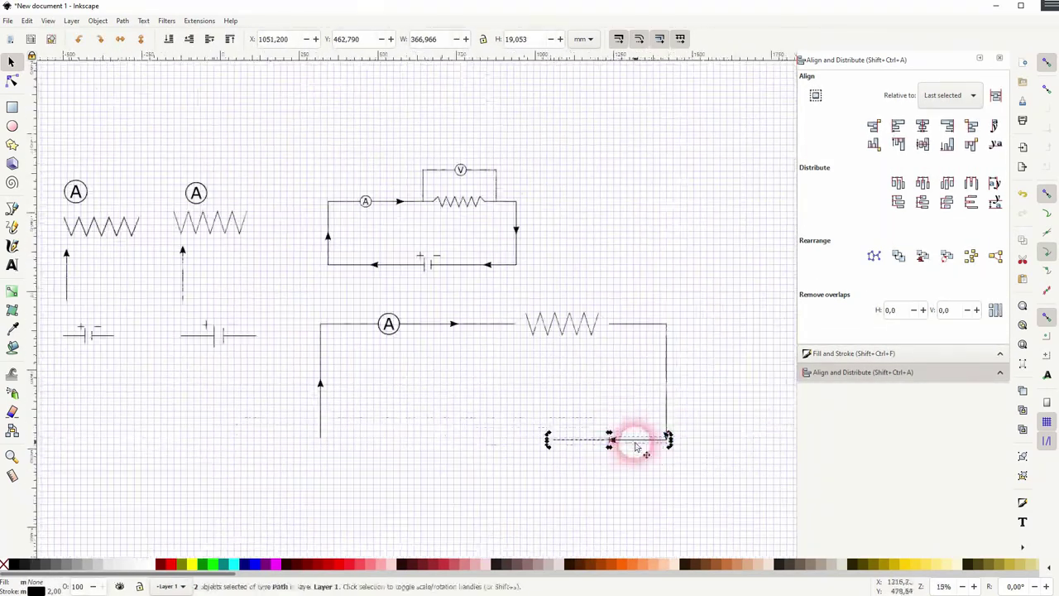
Swap the right side's arrow and plain line so the arrow forms the upper half and starts at the upper-right corner.
drag(666, 411, 693, 338)
drag(666, 345, 667, 402)
drag(691, 331, 666, 354)
ctrl+scroll(665, 354, up, 4)
drag(666, 353, 669, 252)
click(716, 500)
Align the plain vertical line and the bottom wire pieces so they meet at the circuit's lower-right corner.
scroll(715, 500, down, 7)
click(715, 357)
drag(661, 464, 662, 460)
click(722, 458)
drag(687, 401, 184, 498)
click(509, 405)
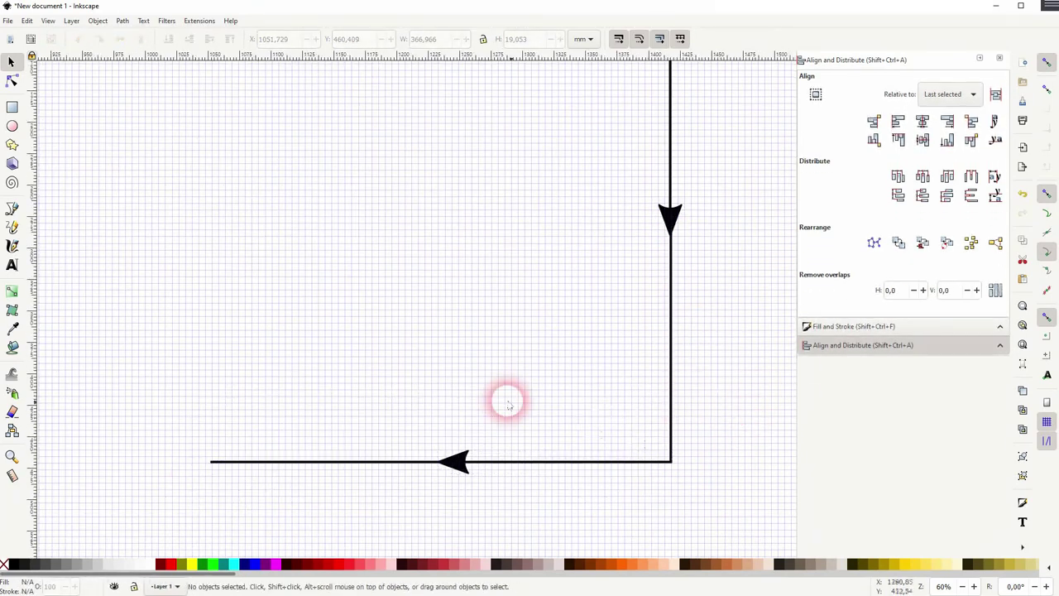
Move the battery symbol into the bottom side so its right lead meets the bottom wire's left end.
ctrl+scroll(508, 404, down, 3)
click(205, 299)
drag(499, 454, 672, 449)
ctrl+scroll(595, 444, up, 4)
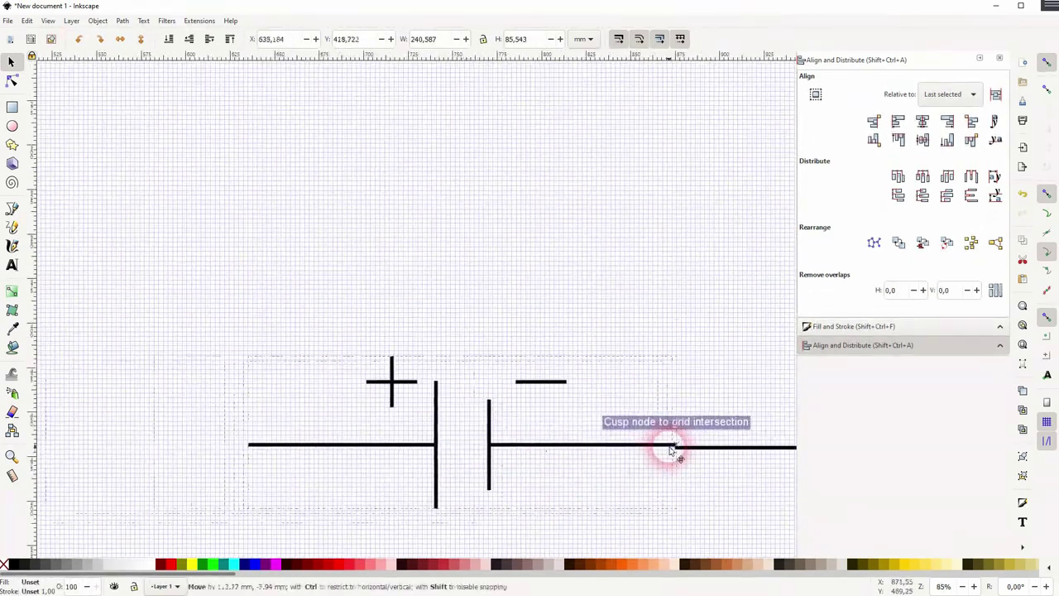
ctrl+scroll(459, 389, down, 4)
Complete the bottom wire left of the battery with an arrow and plain line, shortening the line to end at the lower-left corner.
click(418, 422)
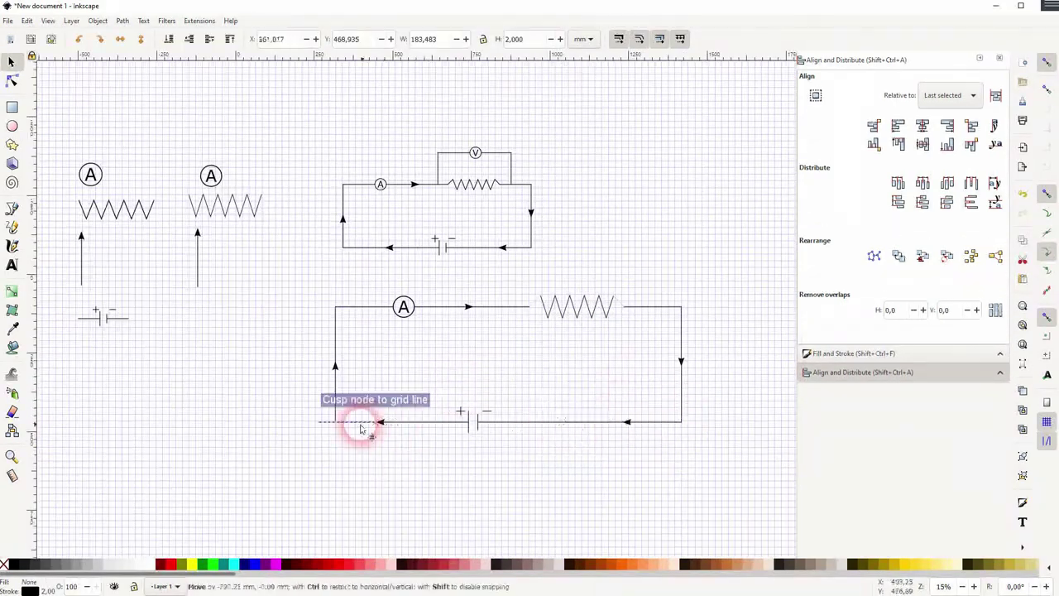
ctrl+scroll(359, 423, up, 4)
click(13, 82)
drag(222, 410, 288, 411)
click(288, 386)
ctrl+scroll(289, 417, up, 3)
Move the example circuit higher to make room, and stand two plain vertical lines on the top wire on either side of the resistor.
key(s)
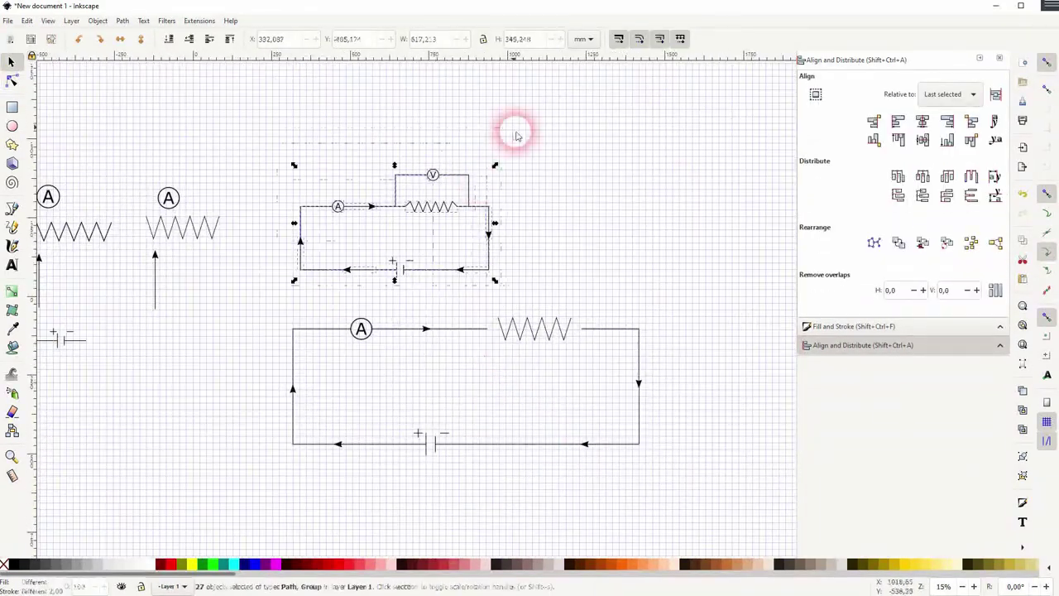
drag(488, 232, 493, 139)
click(671, 392)
key(ctrl+v)
drag(624, 408, 651, 340)
ctrl+scroll(451, 323, up, 6)
ctrl+scroll(419, 388, down, 5)
key(ctrl+d)
ctrl+scroll(517, 336, down, 1)
Place a copy of the bottom plain line above the resistor, snapping its left end to the left vertical branch line's top.
click(495, 488)
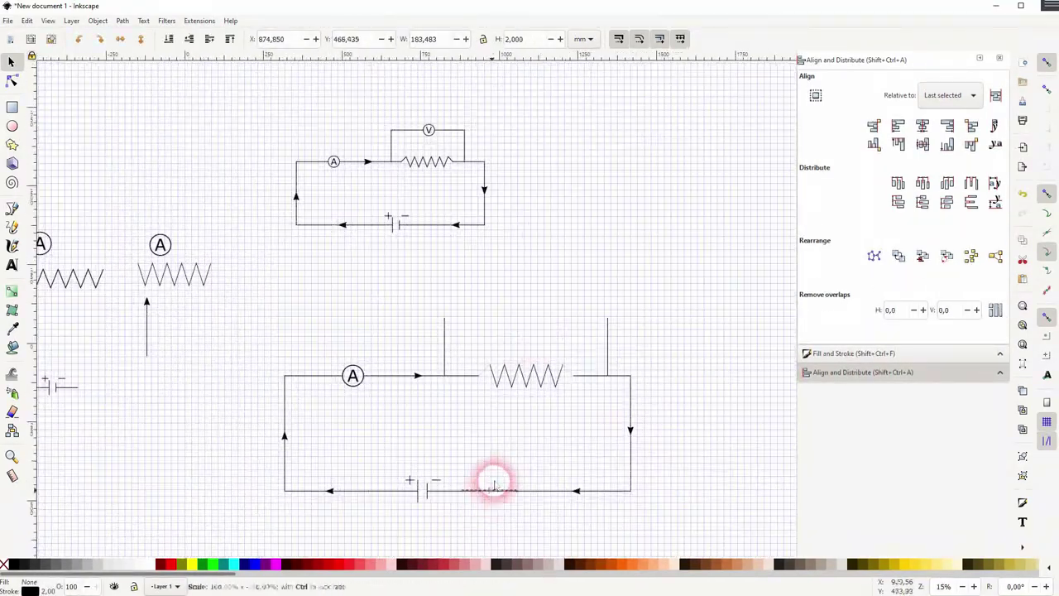
drag(495, 488, 482, 319)
ctrl+scroll(442, 318, up, 7)
ctrl+scroll(460, 322, up, 1)
drag(574, 289, 541, 315)
ctrl+scroll(541, 314, up, 1)
drag(490, 388, 491, 397)
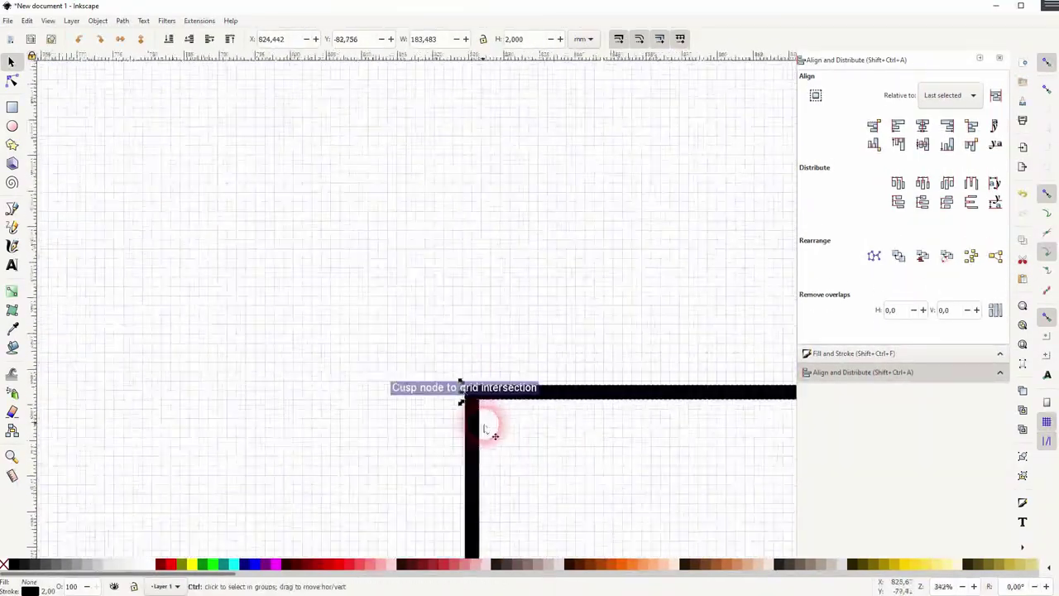
click(488, 428)
Place a copy of the ammeter symbol in the upper branch and stretch the branch line's right end node to the circle's edge.
ctrl+scroll(372, 439, down, 8)
click(258, 460)
key(ctrl+d)
drag(260, 458, 514, 375)
double_click(455, 377)
ctrl+scroll(470, 391, up, 5)
drag(401, 303, 559, 304)
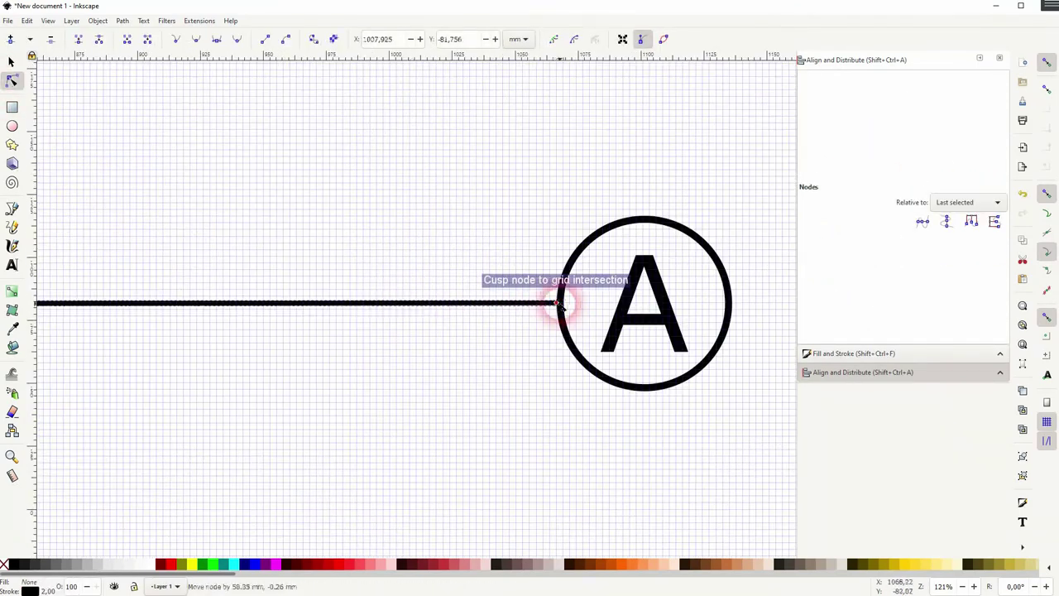
Shorten the branch line beside the voltmeter so its free end meets the outer edge of the vertical branch line at the corner.
key(s)
click(479, 469)
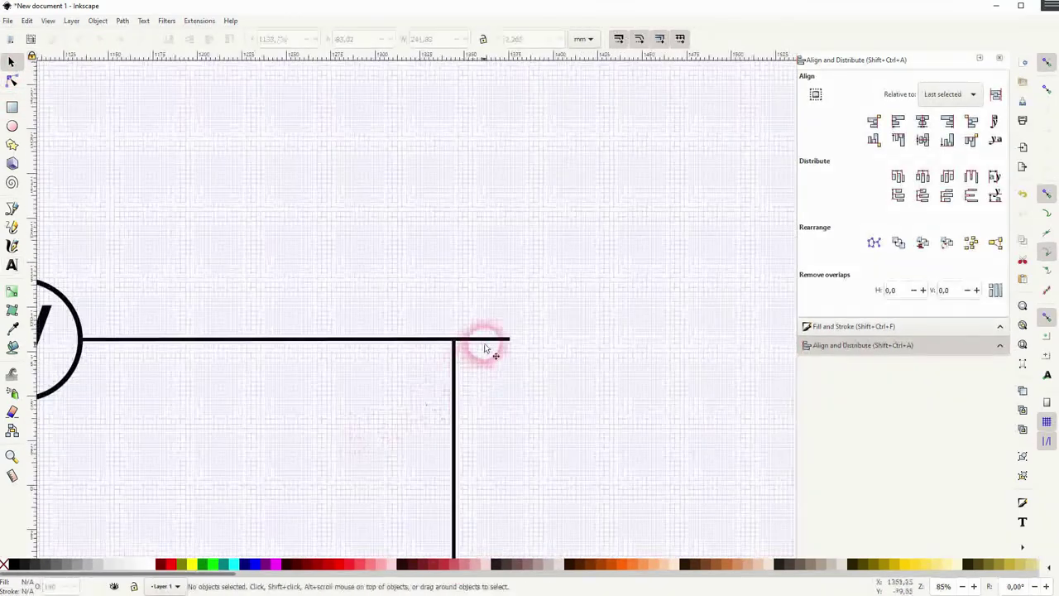
drag(484, 345, 453, 341)
ctrl+scroll(450, 345, up, 7)
ctrl+scroll(468, 257, up, 4)
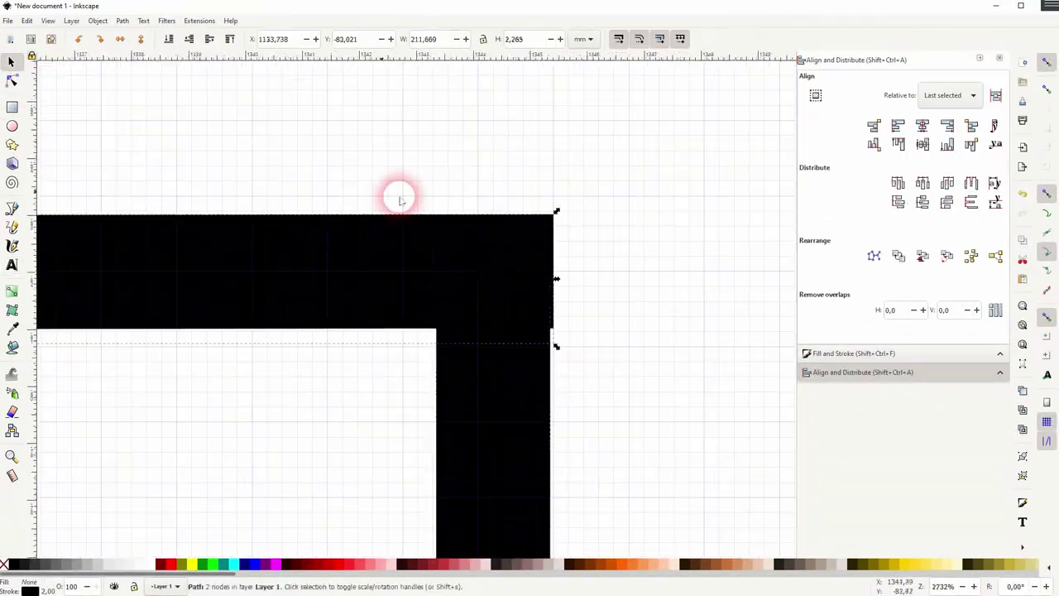
drag(551, 274, 553, 273)
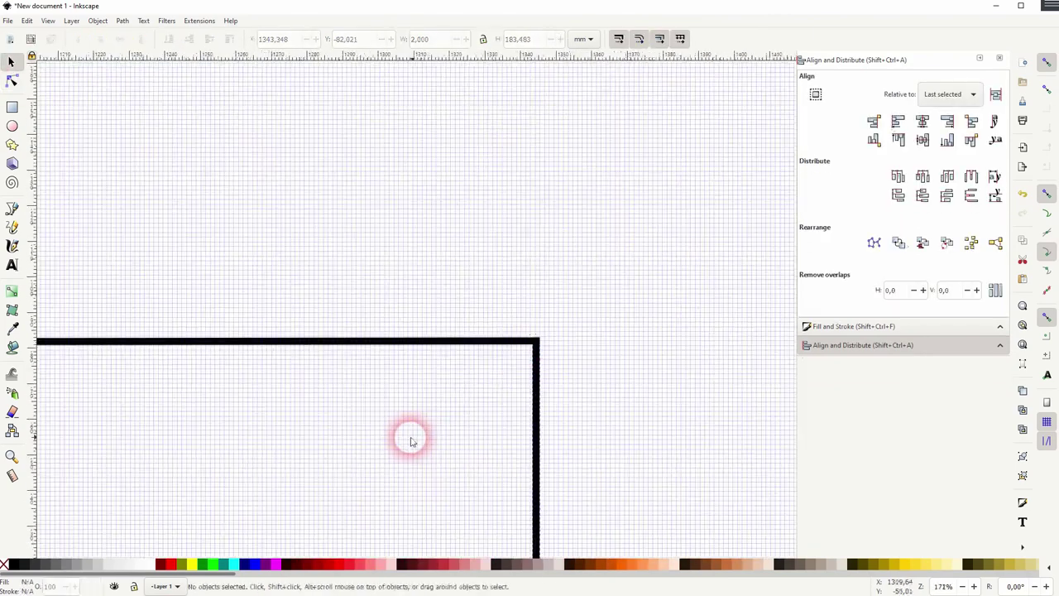
click(441, 241)
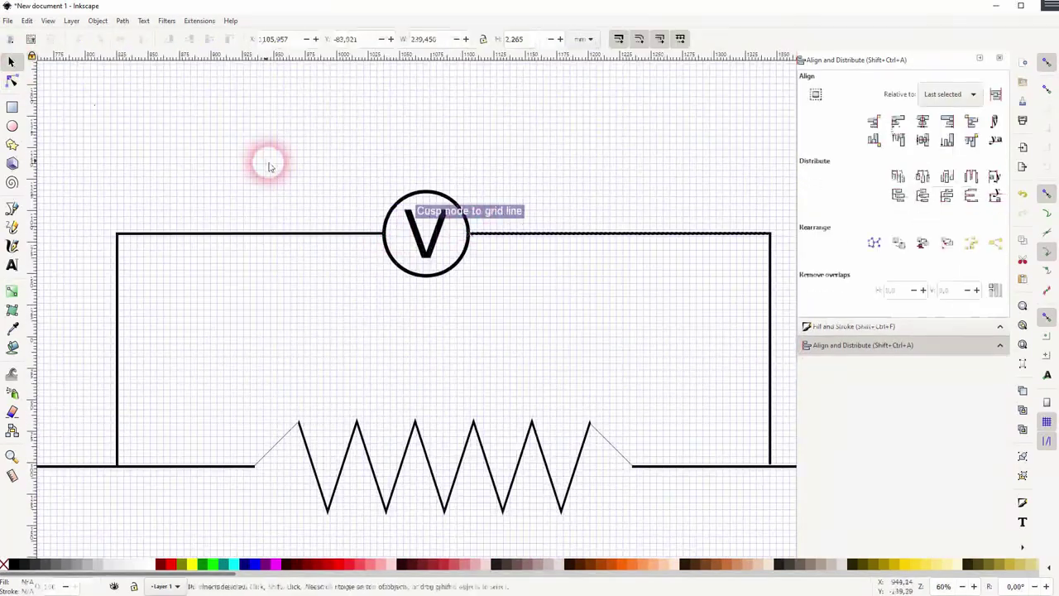
Set the stroke width of all parts of the assembled large circuit to 3 mm.
drag(273, 470, 719, 215)
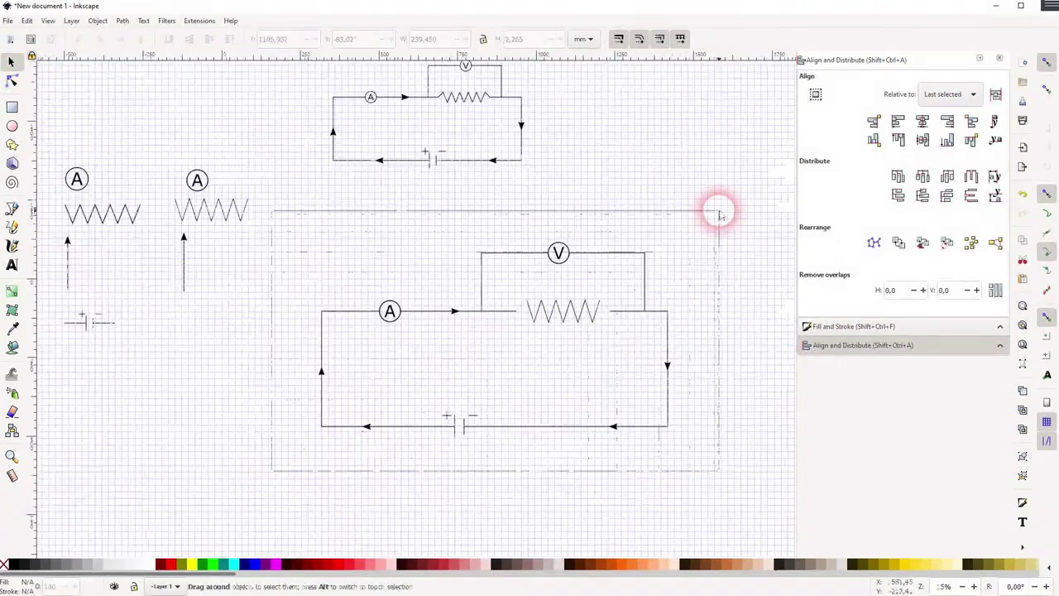
click(889, 326)
drag(865, 106, 827, 108)
text(3)
key(Return)
click(731, 397)
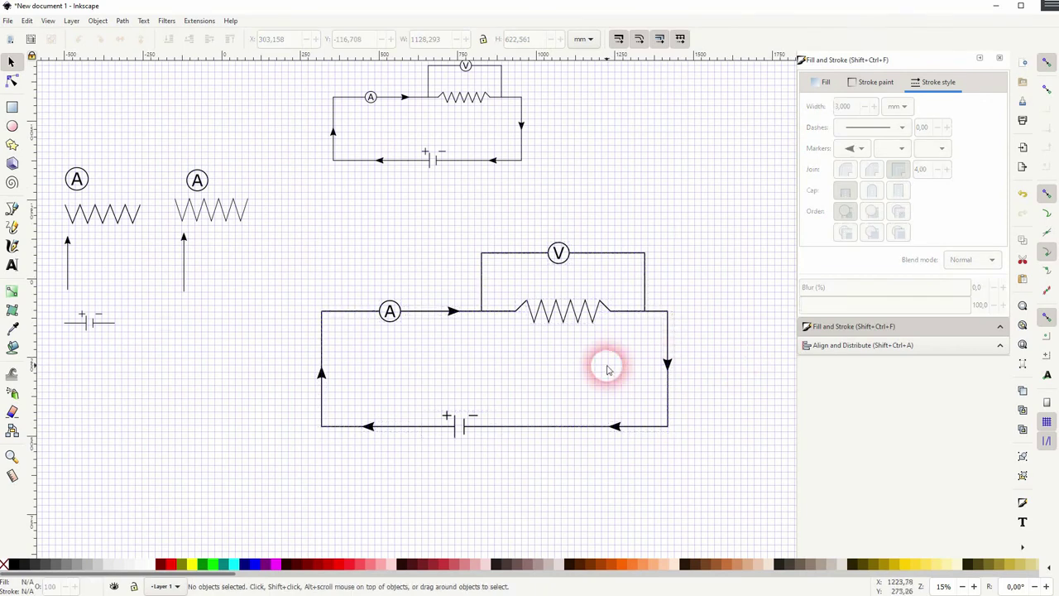
Remove the rectangular grid from the document in the document properties and close them.
click(8, 21)
click(72, 207)
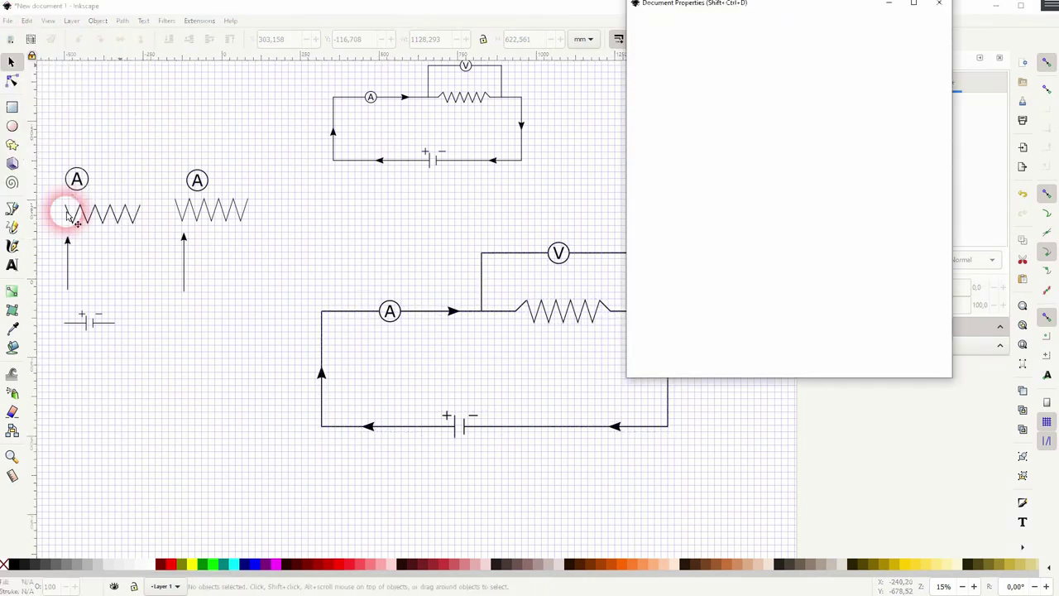
click(783, 316)
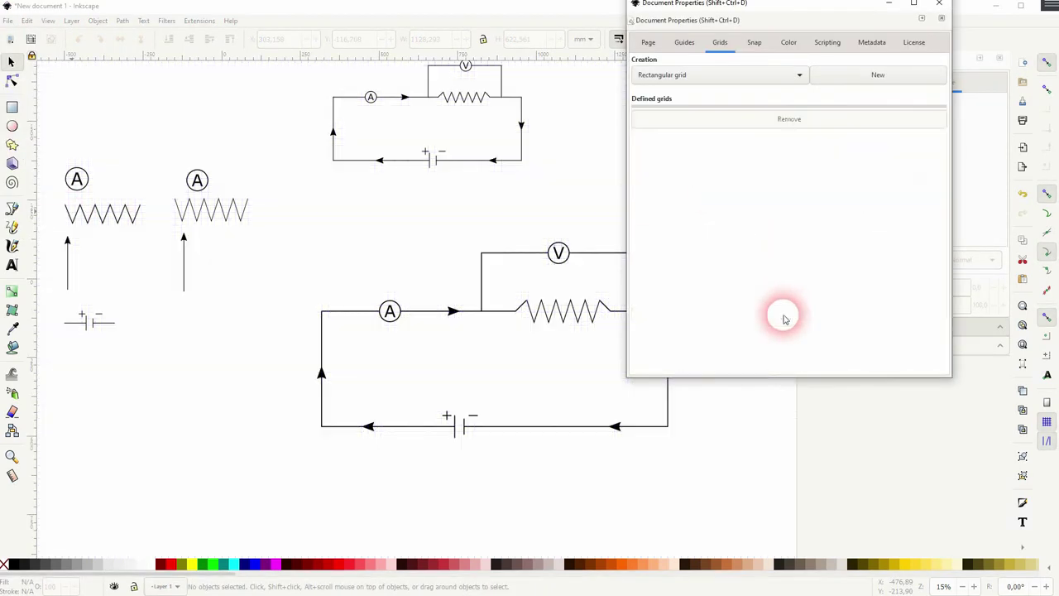
click(942, 7)
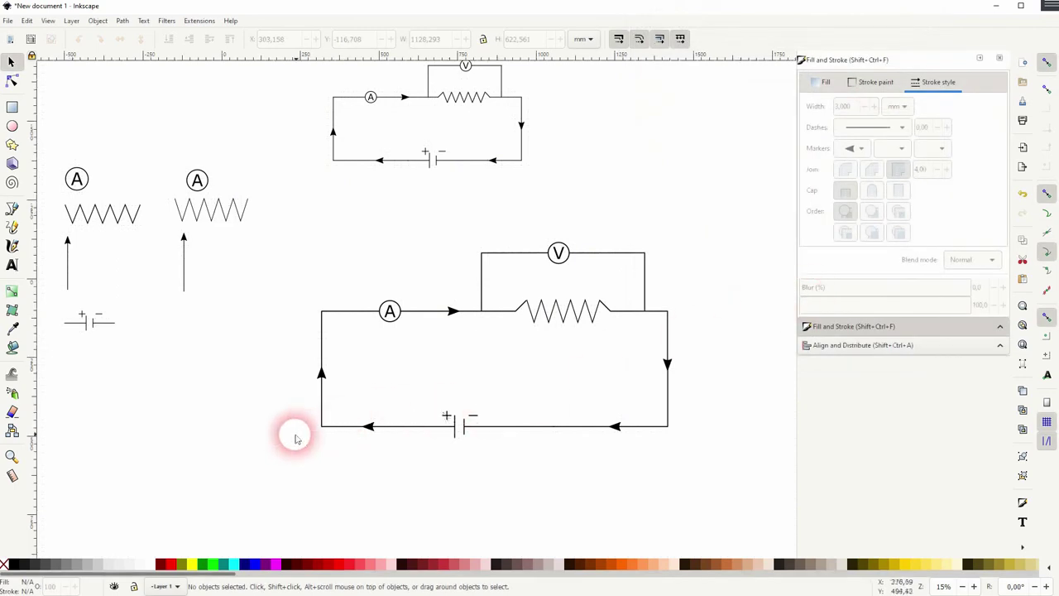
Group all parts of the large assembled circuit into a single object and deselect it.
mouse_move(266, 446)
mouse_down()
mouse_move(508, 300)
mouse_move(752, 201)
mouse_up()
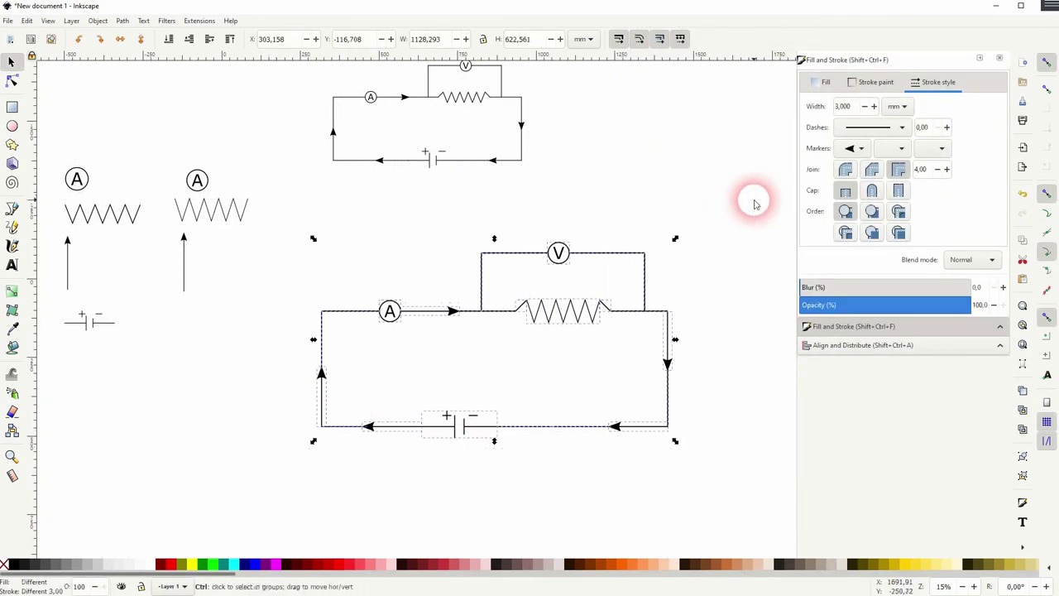
key(ctrl+g)
click(710, 304)
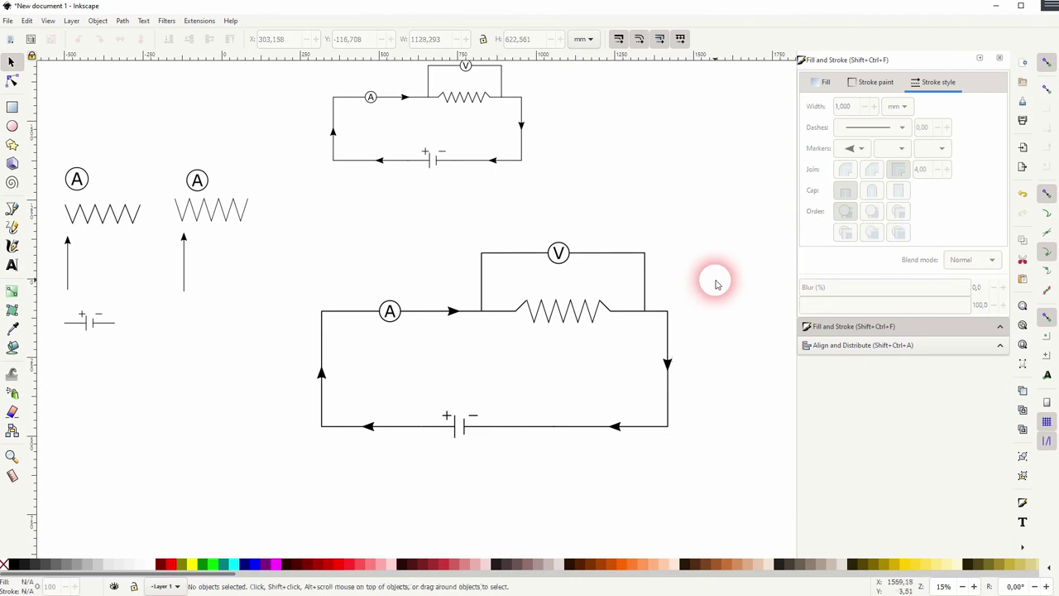